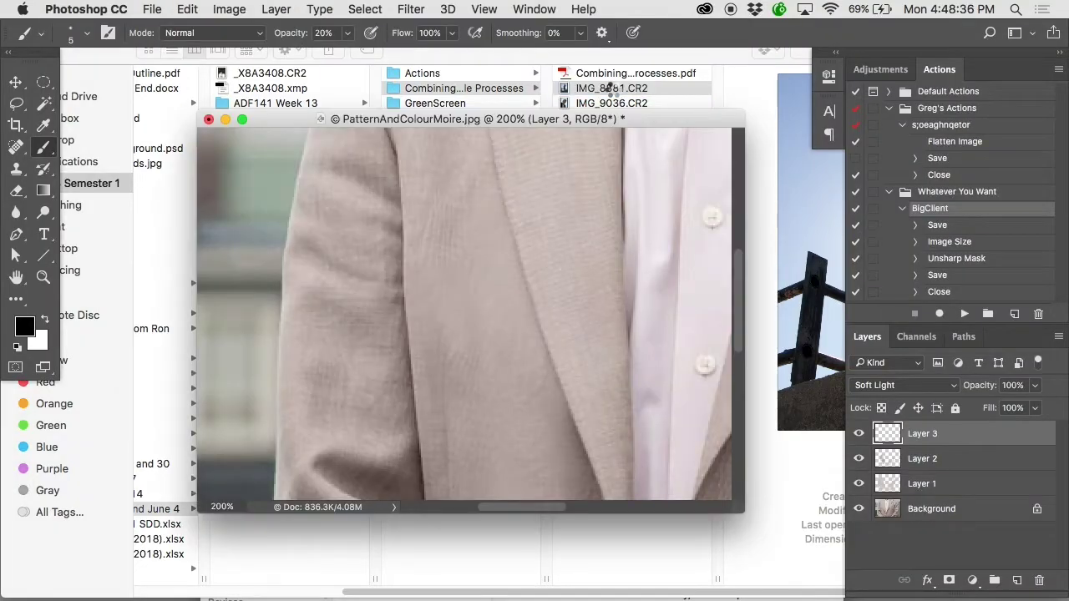
# Step: Open IMG_8881.CR2 in Camera Raw and raise its Exposure to +1.40
pyautogui.doubleClick(612, 88)
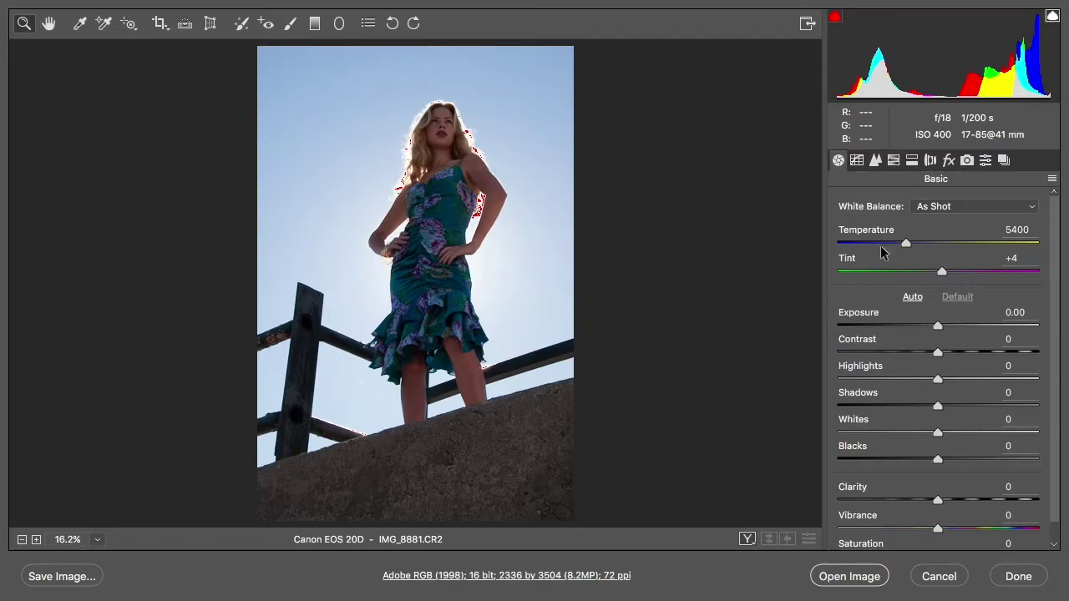
pyautogui.moveTo(942, 332); pyautogui.dragTo(918, 329)
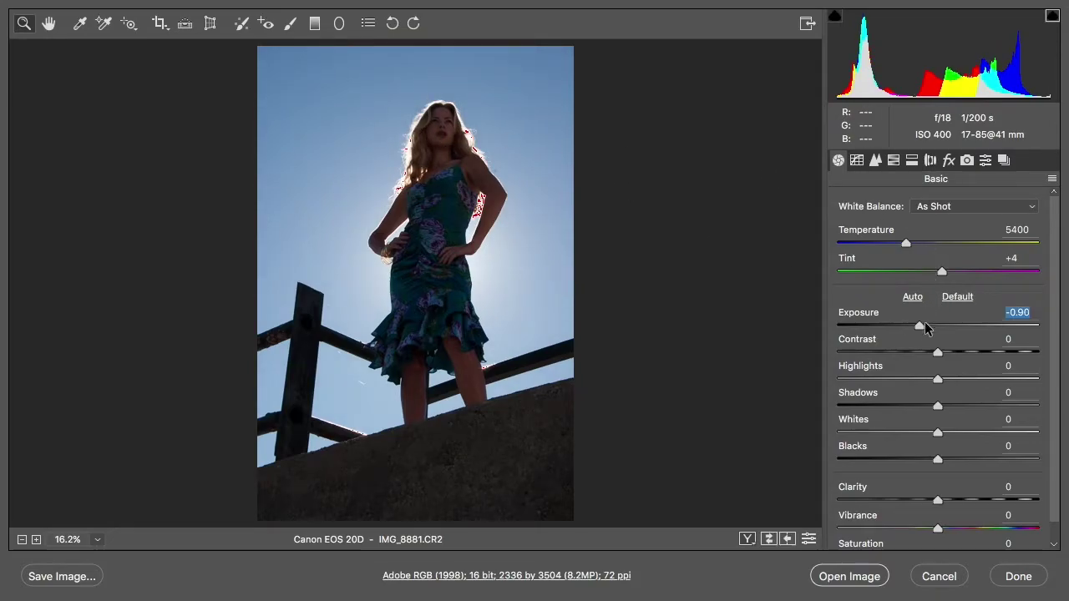
pyautogui.moveTo(922, 329); pyautogui.dragTo(967, 327)
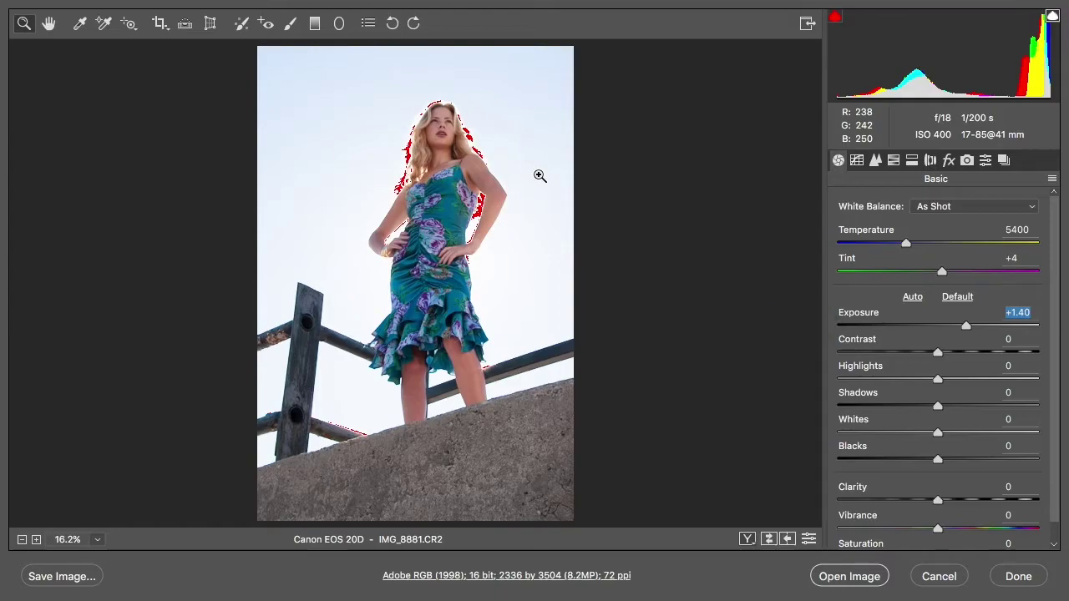
# Step: Ease Exposure back to +1.00 and open the photo in Photoshop as a 16-bit document
pyautogui.moveTo(967, 326); pyautogui.dragTo(957, 327)
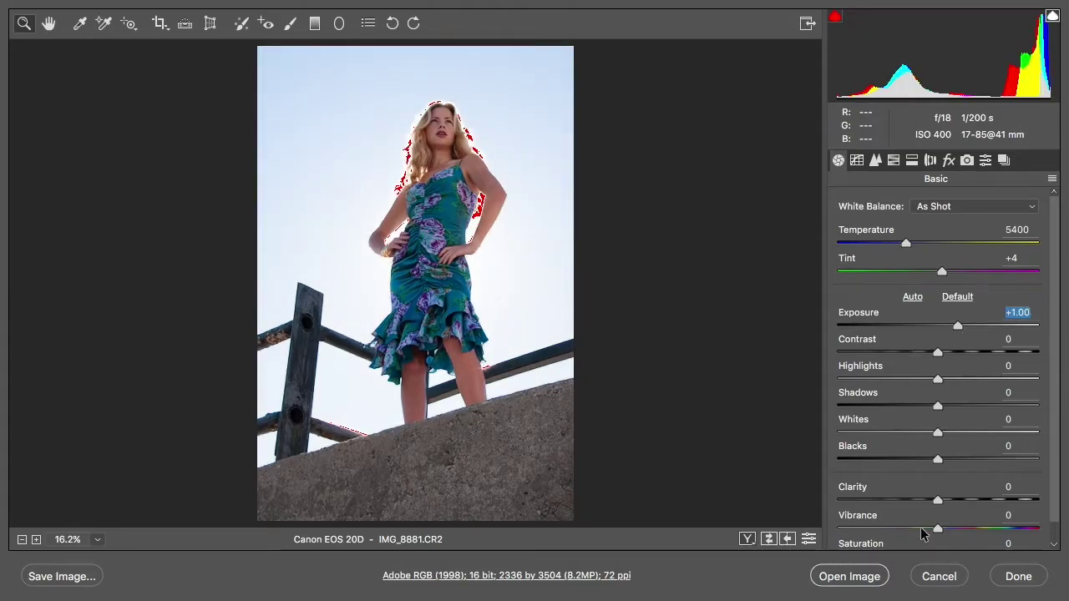
pyautogui.click(849, 576)
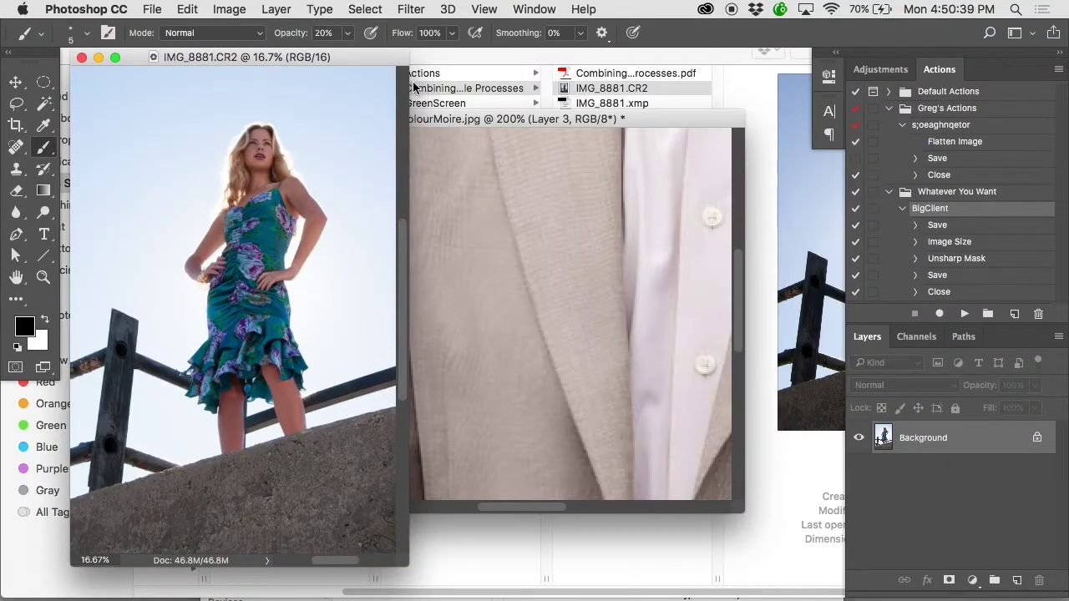
# Step: Reopen IMG_8881.CR2 from Finder, set Exposure to -1.00, and open it as IMG_8881-2
pyautogui.click(572, 100)
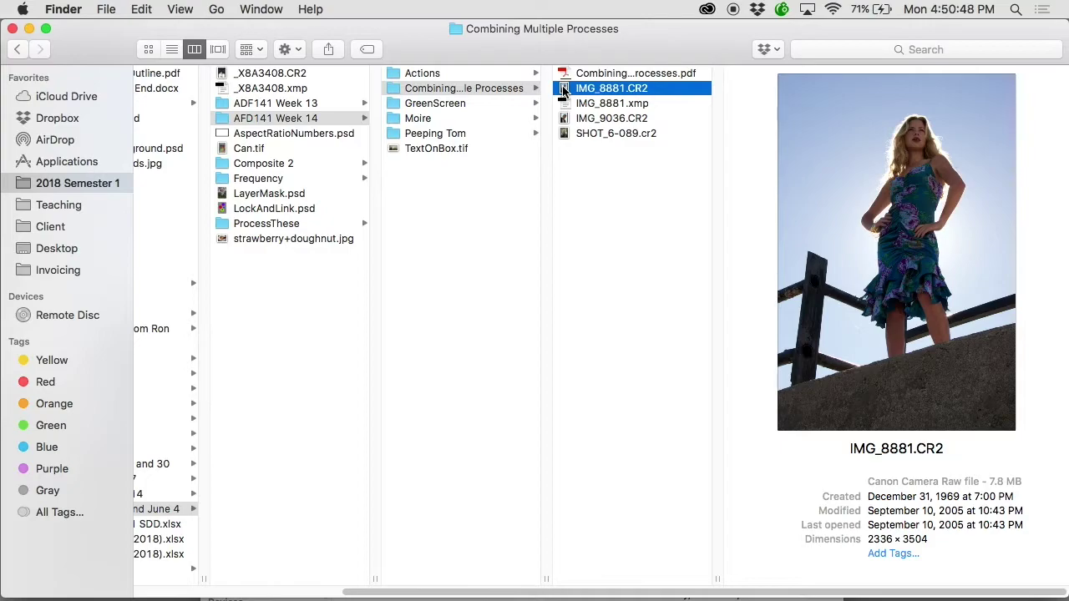
pyautogui.doubleClick(563, 88)
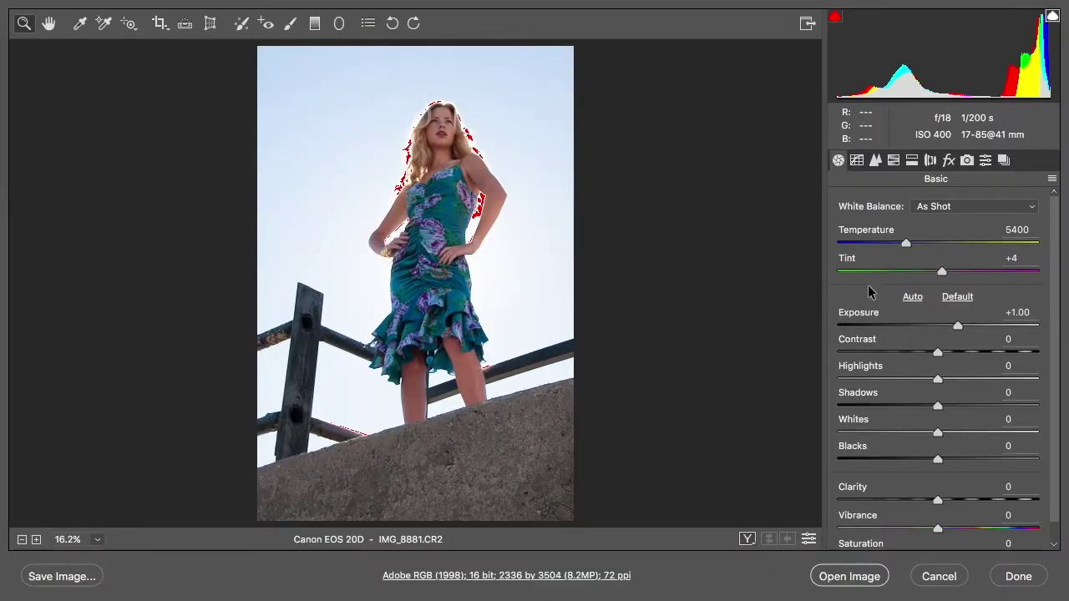
pyautogui.moveTo(950, 326); pyautogui.dragTo(918, 328)
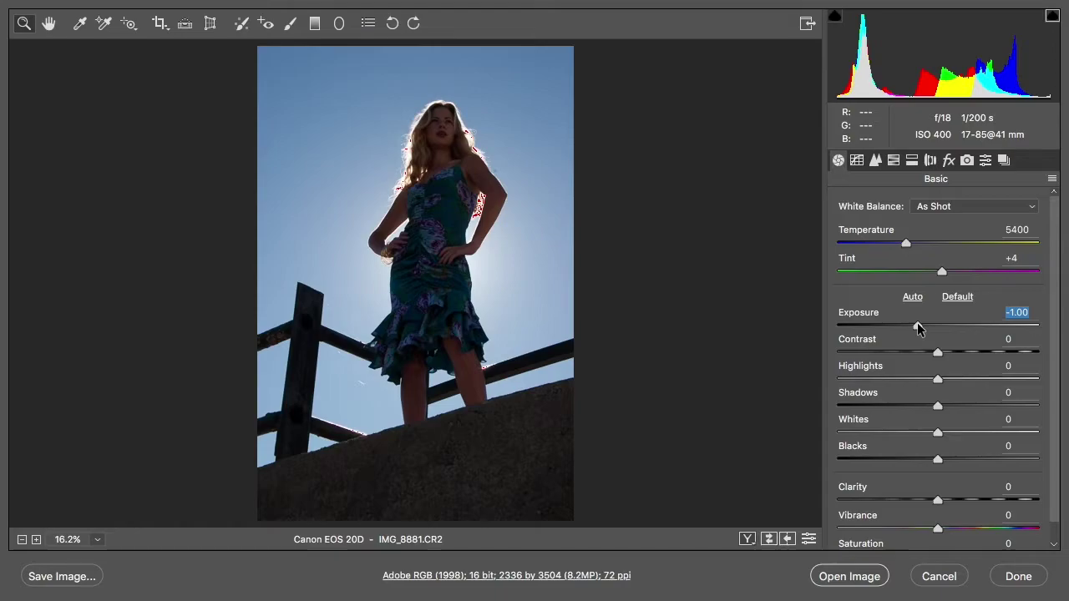
pyautogui.click(843, 575)
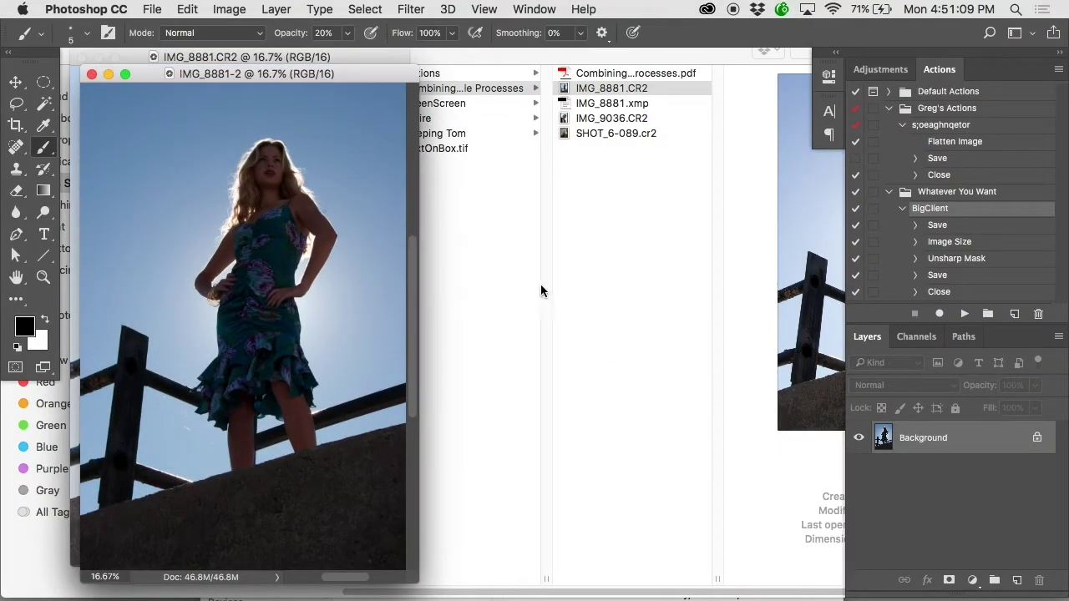
# Step: Place IMG_8881-2 beside the bright version, then show IMG_8881.CR2 alone in full-screen mode
pyautogui.moveTo(350, 77); pyautogui.dragTo(633, 66)
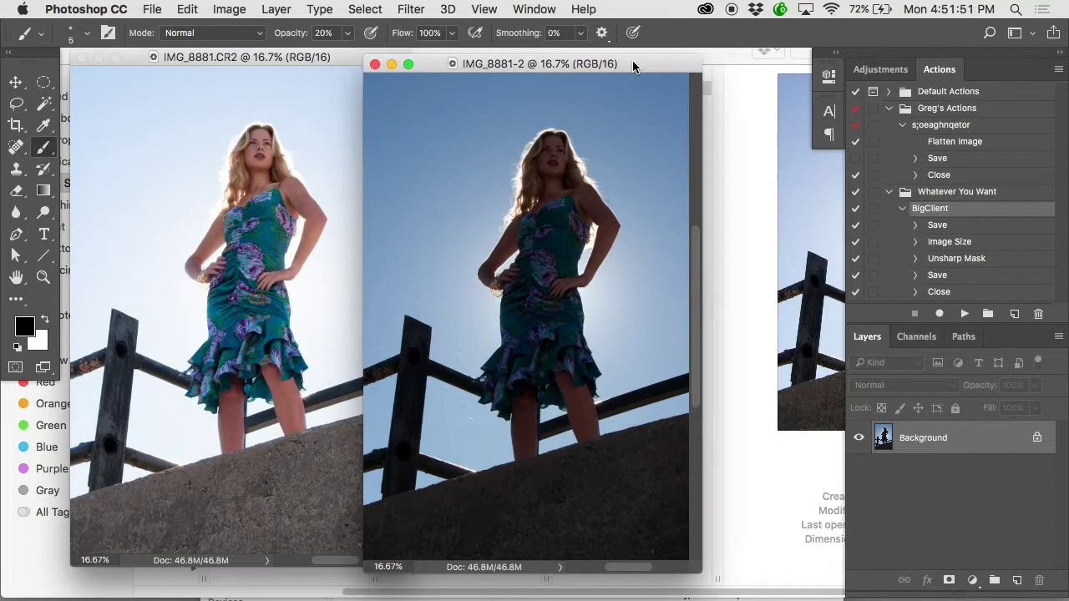
pyautogui.click(323, 59)
pyautogui.press('f')
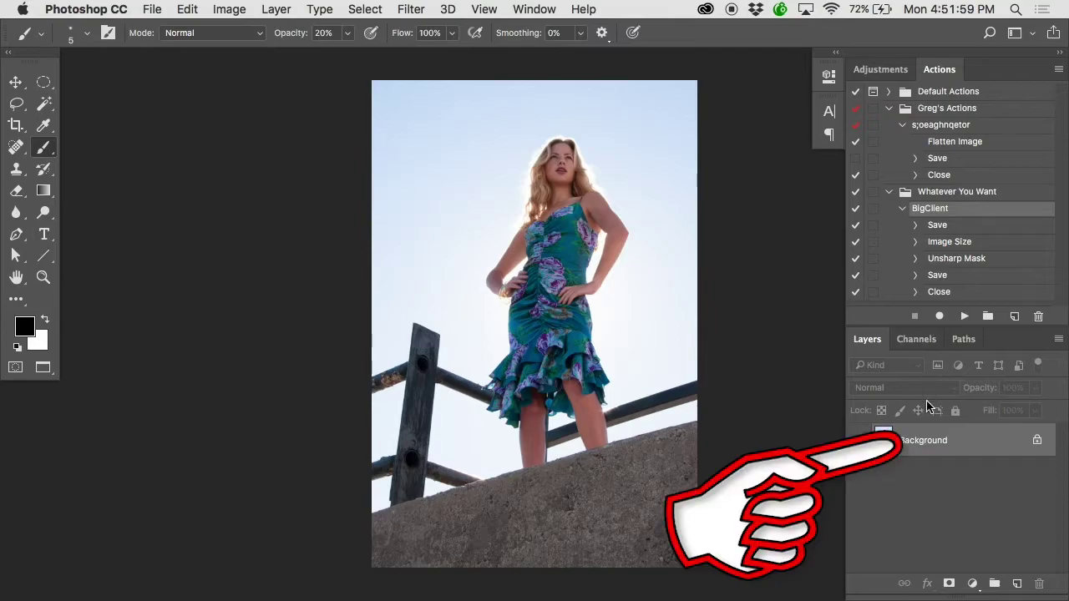
# Step: Duplicate the bright Background layer into IMG_8881-2 as a new layer named 'Light'
pyautogui.rightClick(931, 442)
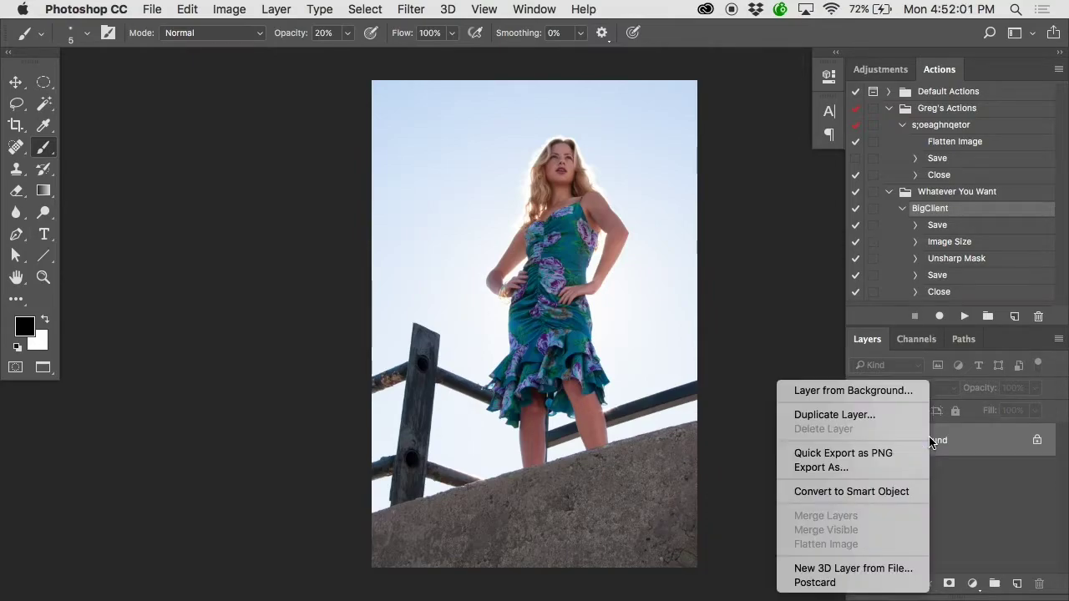
pyautogui.click(869, 415)
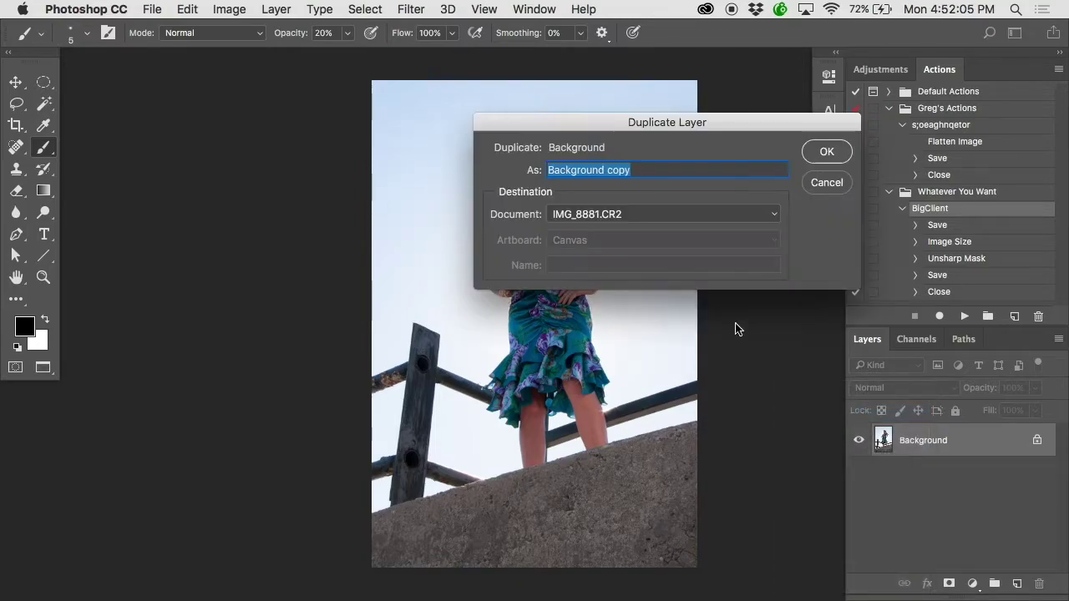
pyautogui.moveTo(581, 123); pyautogui.dragTo(793, 173)
pyautogui.write('Light')
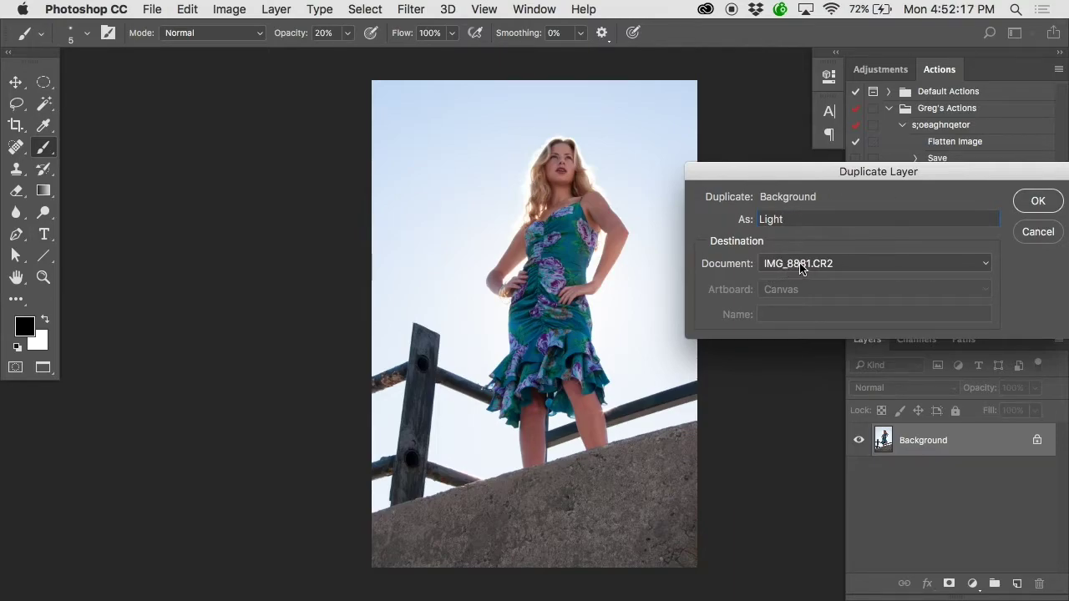
pyautogui.click(833, 265)
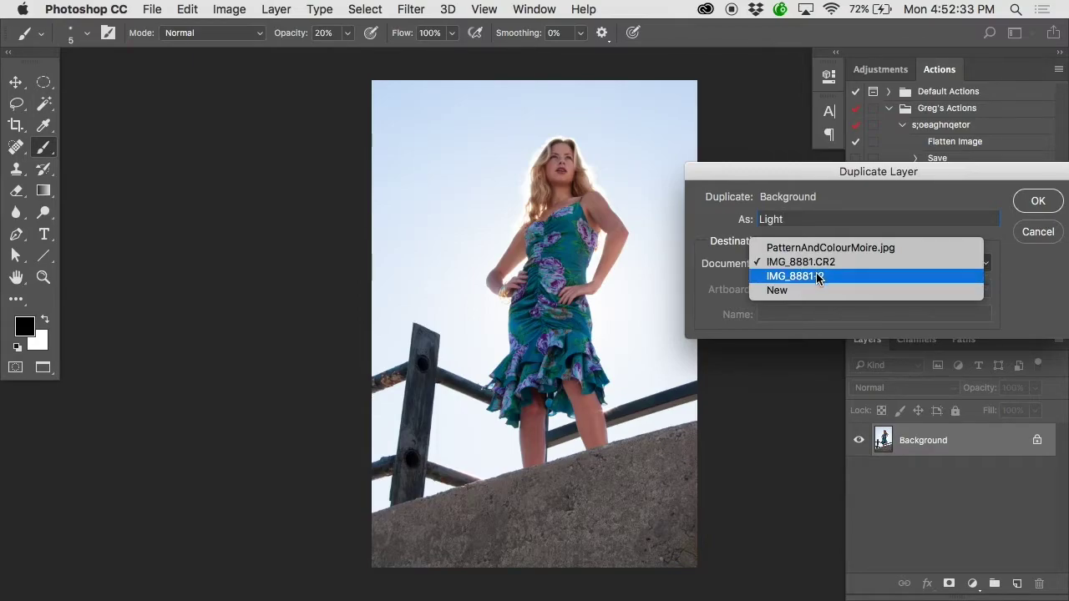
pyautogui.click(816, 277)
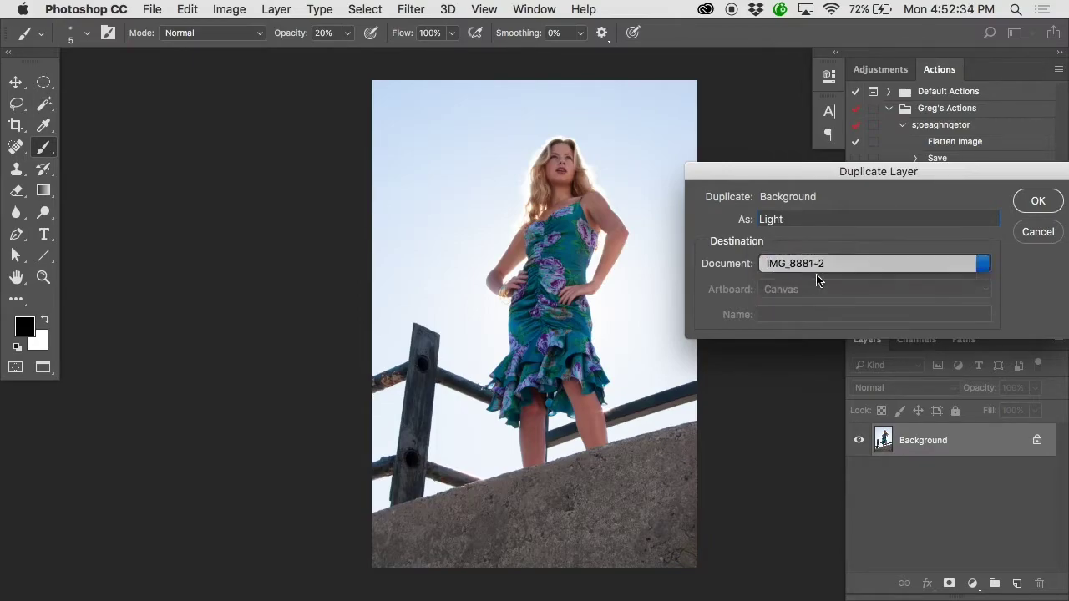
pyautogui.click(1038, 202)
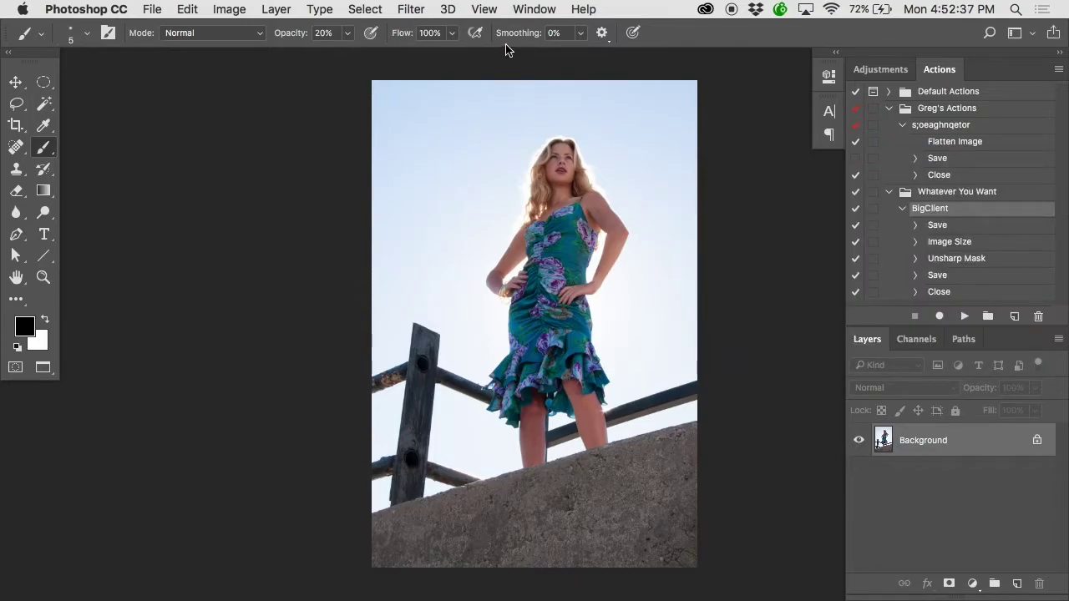
# Step: Switch to IMG_8881-2 and give the Light layer a white reveal-all mask
pyautogui.click(531, 9)
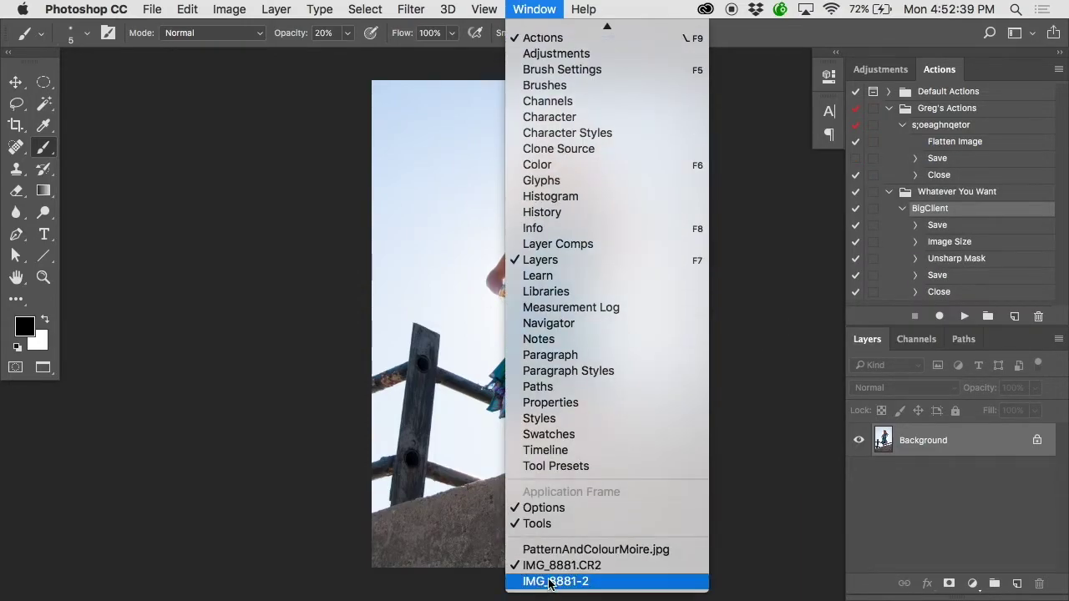
pyautogui.click(550, 582)
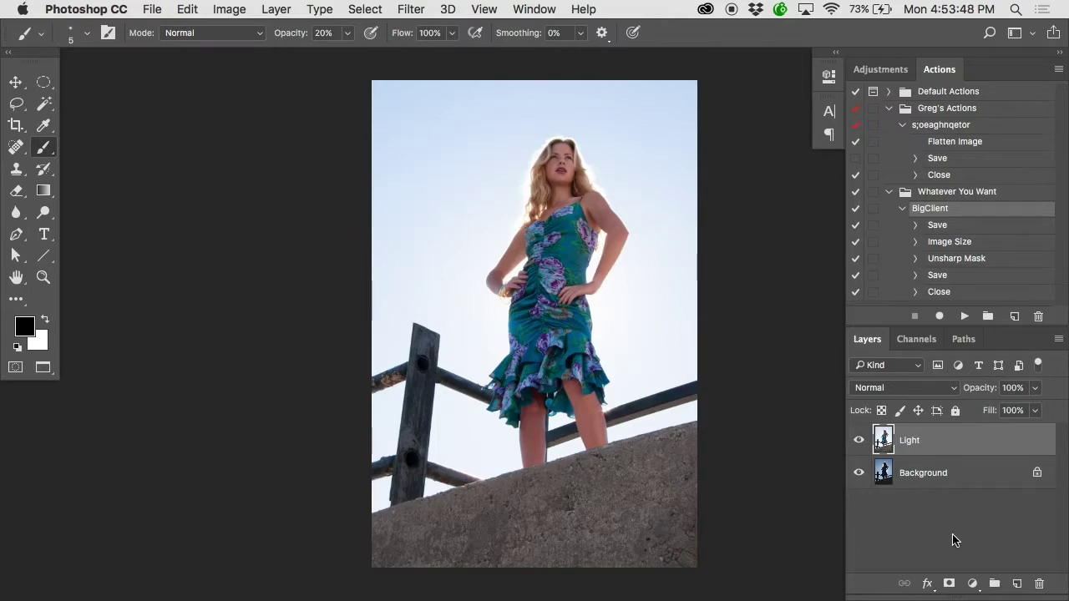
pyautogui.click(950, 584)
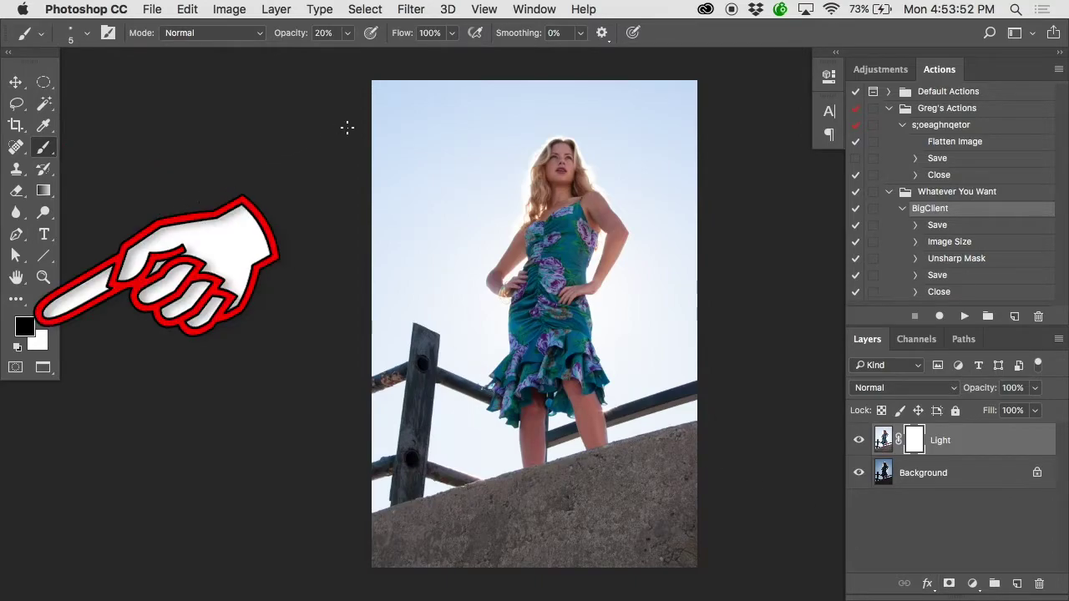
# Step: Set a 100% opacity, size 800 brush and paint black over the sky and model on the mask
pyautogui.press('0')
pyautogui.press(']')
pyautogui.press(']')
pyautogui.press(']')
pyautogui.press(']')
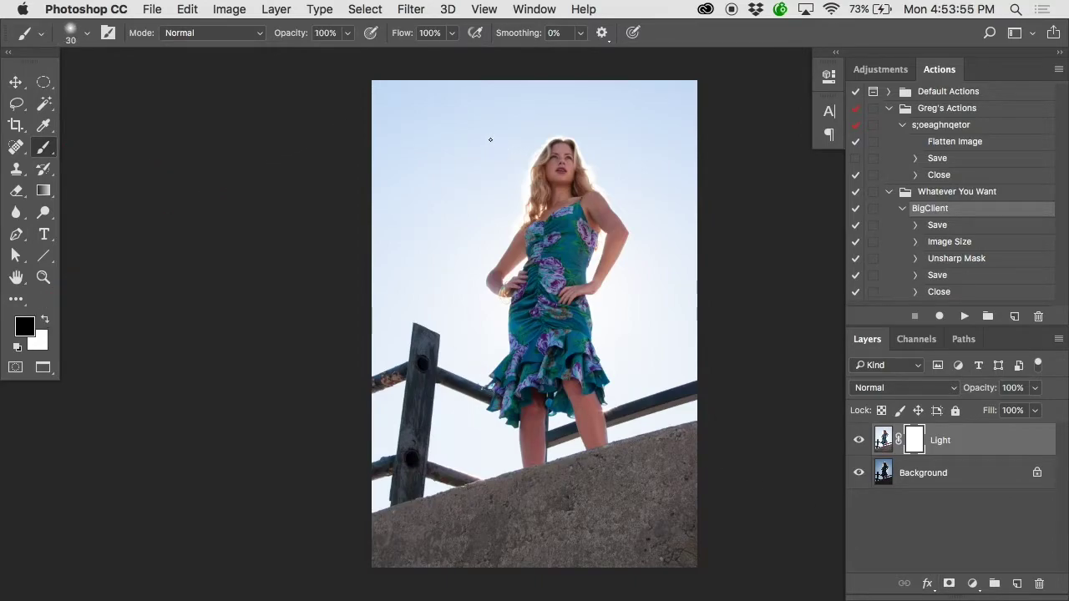
pyautogui.press(']')
pyautogui.press(']')
pyautogui.press(']')
pyautogui.press(']')
pyautogui.press(']')
pyautogui.press(']')
pyautogui.press(']')
pyautogui.press(']')
pyautogui.press(']')
pyautogui.press(']')
pyautogui.press(']')
pyautogui.press(']')
pyautogui.press(']')
pyautogui.press(']')
pyautogui.press(']')
pyautogui.press(']')
pyautogui.press(']')
pyautogui.press(']')
pyautogui.press(']')
pyautogui.press(']')
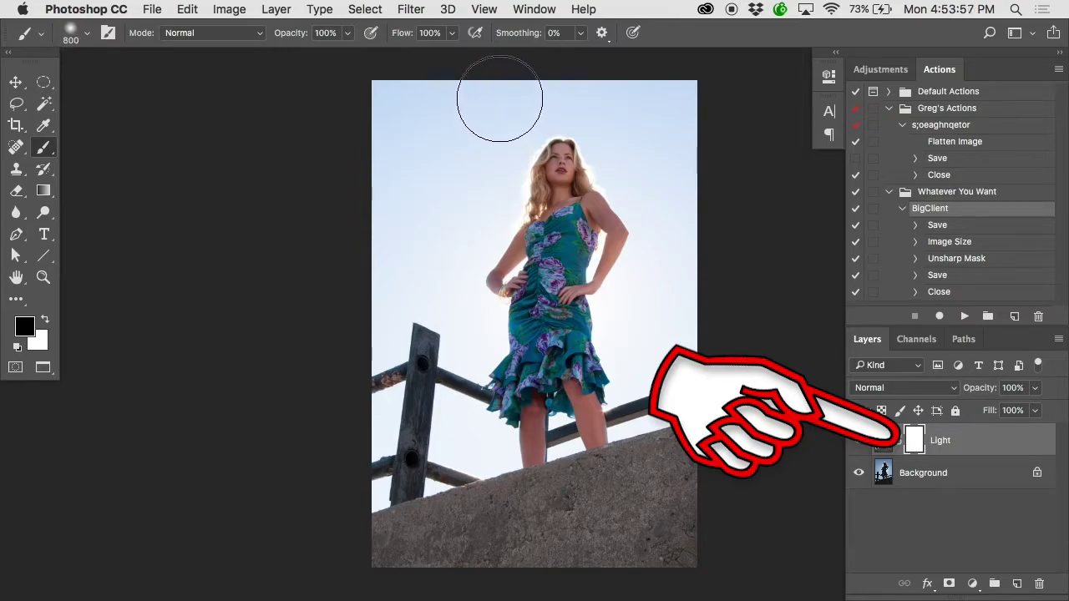
pyautogui.moveTo(499, 99)
pyautogui.mouseDown()
pyautogui.moveTo(330, 258)
pyautogui.moveTo(446, 141)
pyautogui.moveTo(393, 168)
pyautogui.moveTo(347, 120)
pyautogui.moveTo(375, 150)
pyautogui.moveTo(594, 70)
pyautogui.moveTo(639, 71)
pyautogui.moveTo(705, 152)
pyautogui.moveTo(607, 110)
pyautogui.moveTo(711, 153)
pyautogui.mouseUp()
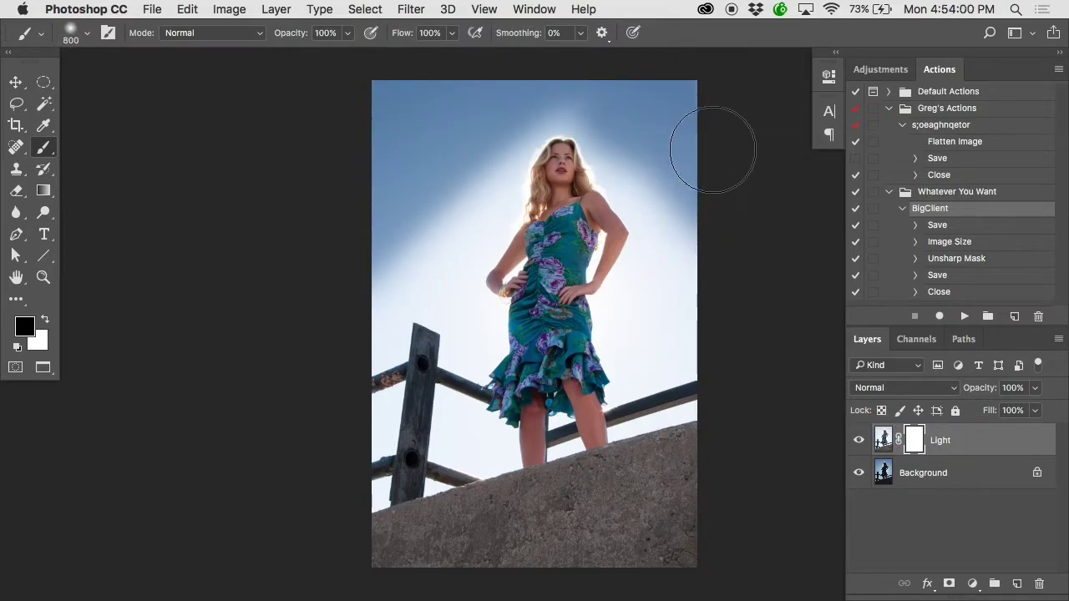
pyautogui.click(858, 470)
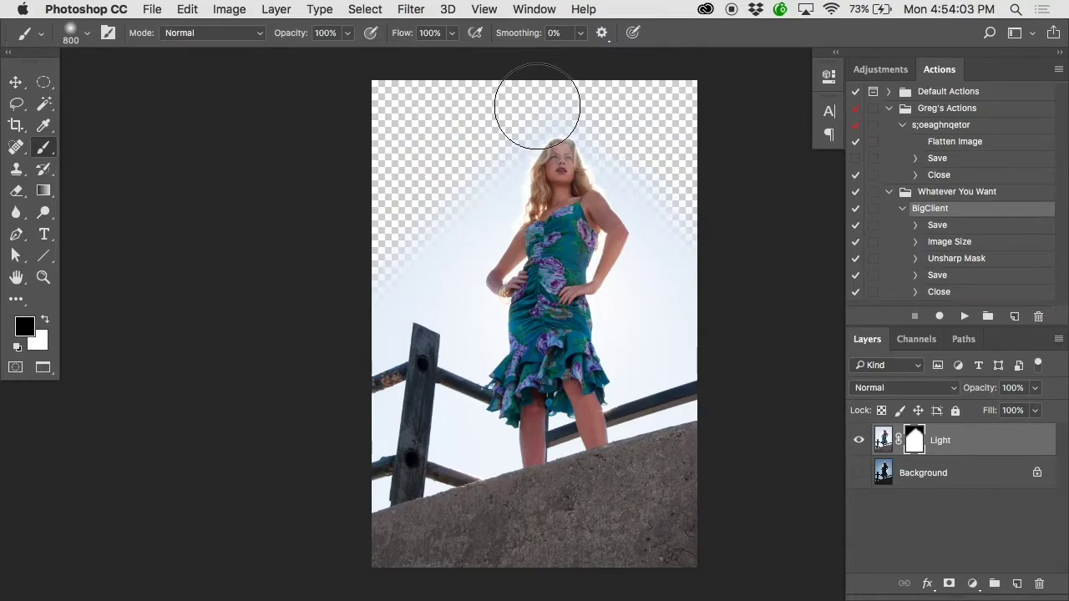
pyautogui.moveTo(485, 136)
pyautogui.mouseDown()
pyautogui.moveTo(370, 226)
pyautogui.moveTo(693, 409)
pyautogui.mouseUp()
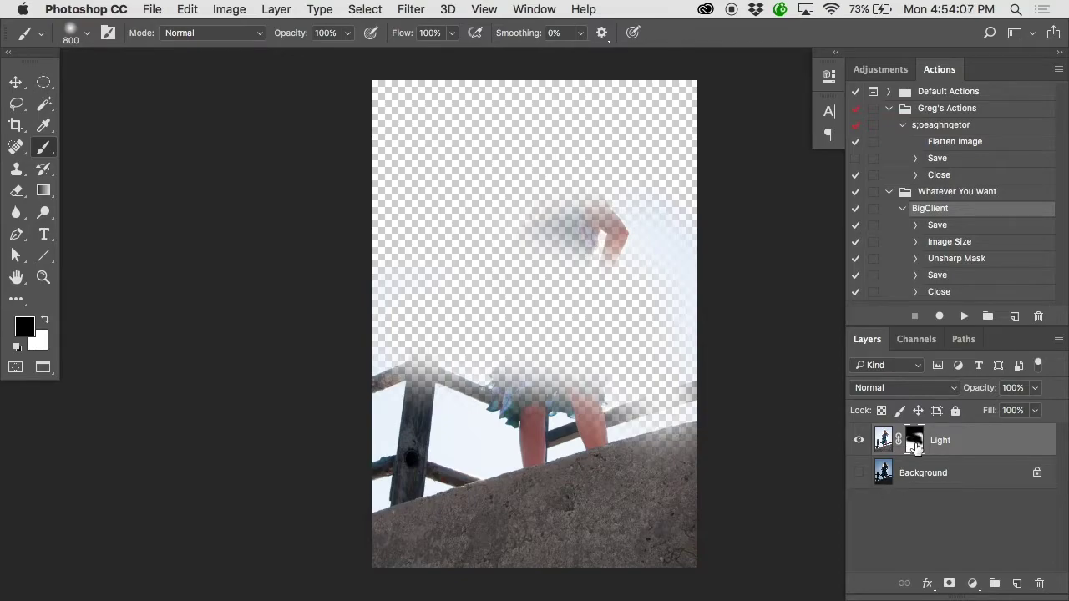
pyautogui.click(859, 473)
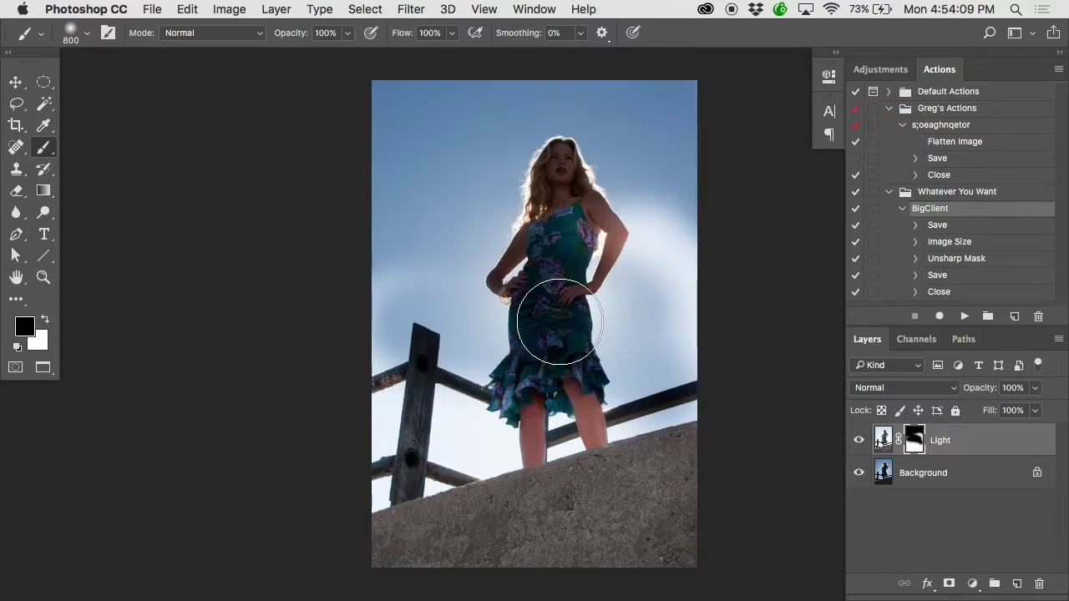
# Step: Paint white back over the model and head, then refill the Light mask with solid white
pyautogui.press('x')
pyautogui.moveTo(554, 306)
pyautogui.mouseDown()
pyautogui.moveTo(541, 381)
pyautogui.moveTo(583, 241)
pyautogui.moveTo(557, 235)
pyautogui.moveTo(557, 152)
pyautogui.moveTo(545, 266)
pyautogui.moveTo(509, 334)
pyautogui.moveTo(431, 334)
pyautogui.mouseUp()
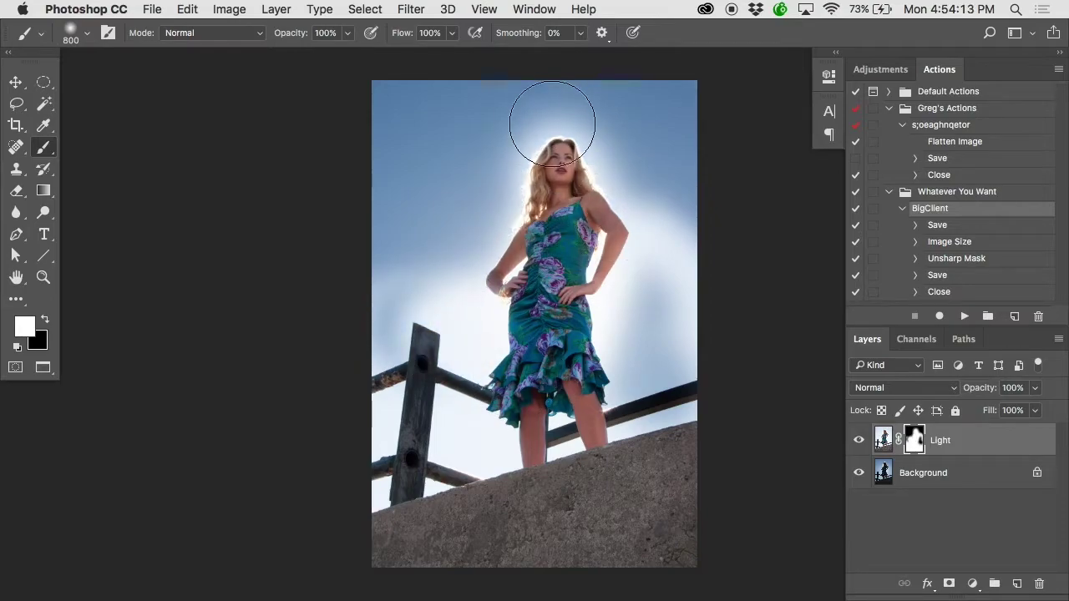
pyautogui.moveTo(484, 248)
pyautogui.mouseDown()
pyautogui.moveTo(526, 181)
pyautogui.moveTo(580, 181)
pyautogui.moveTo(590, 202)
pyautogui.moveTo(550, 161)
pyautogui.mouseUp()
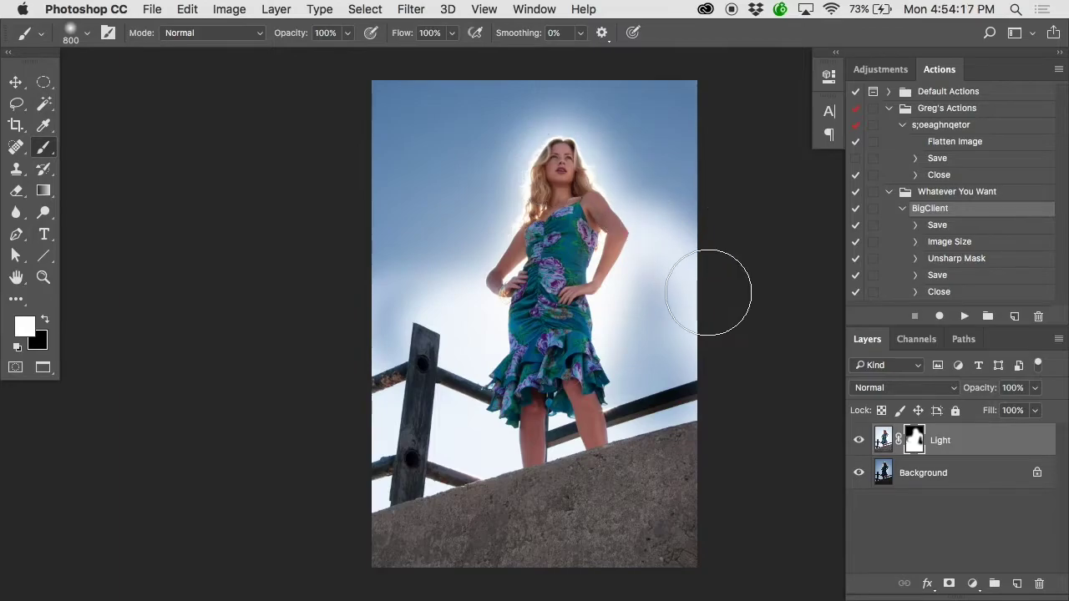
pyautogui.press('super+BackSpace')
pyautogui.press('super+z')
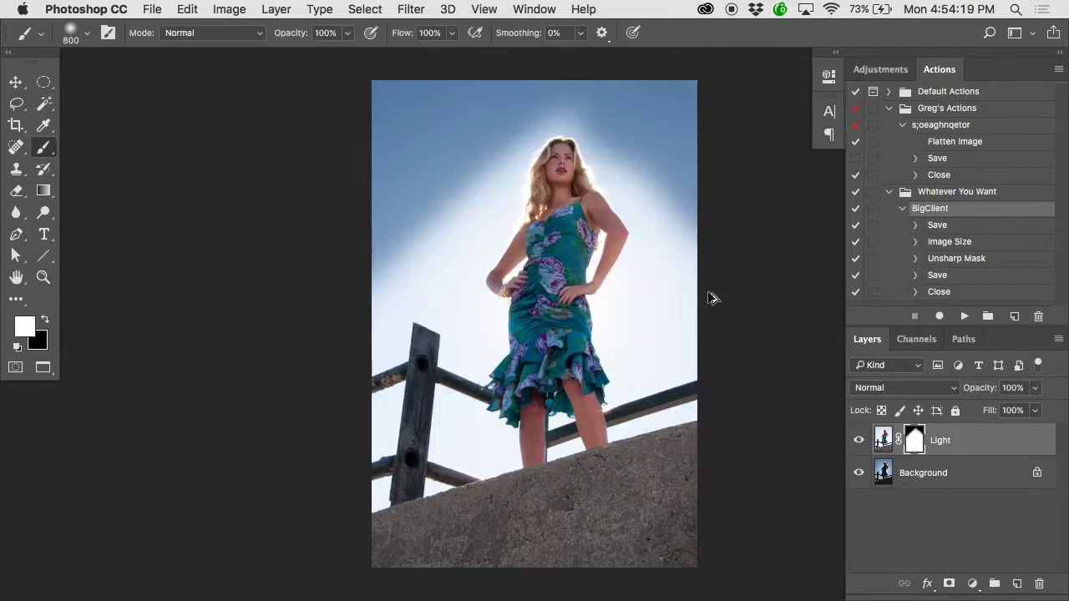
pyautogui.hotkey('alt', 'BackSpace')
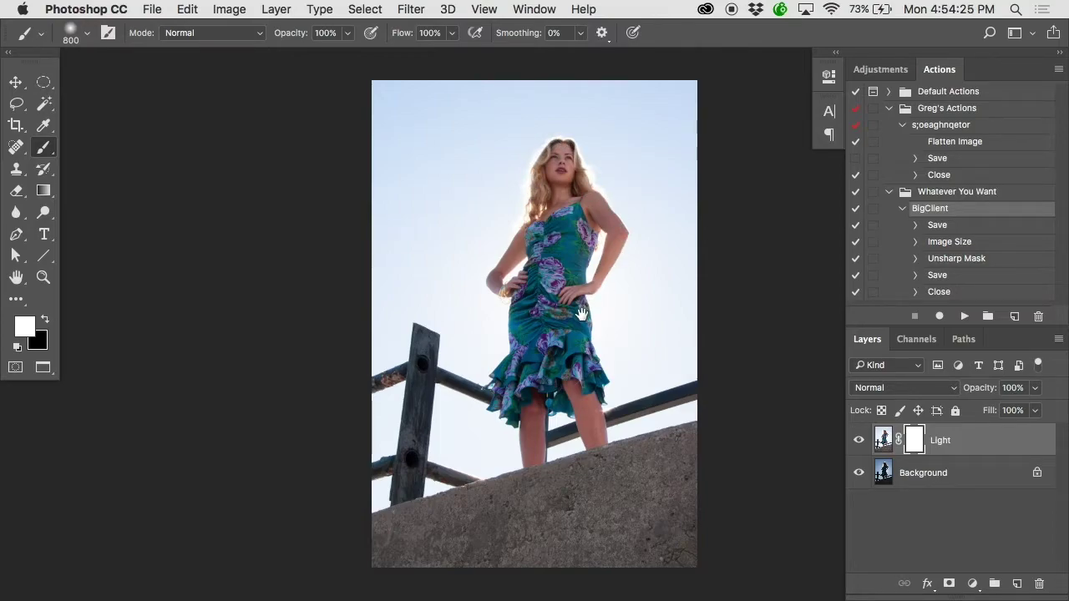
# Step: Pan the close-up across the arm, bracelets, hair and dress, then fit the whole photo on screen
pyautogui.scroll(10, 535, 314)
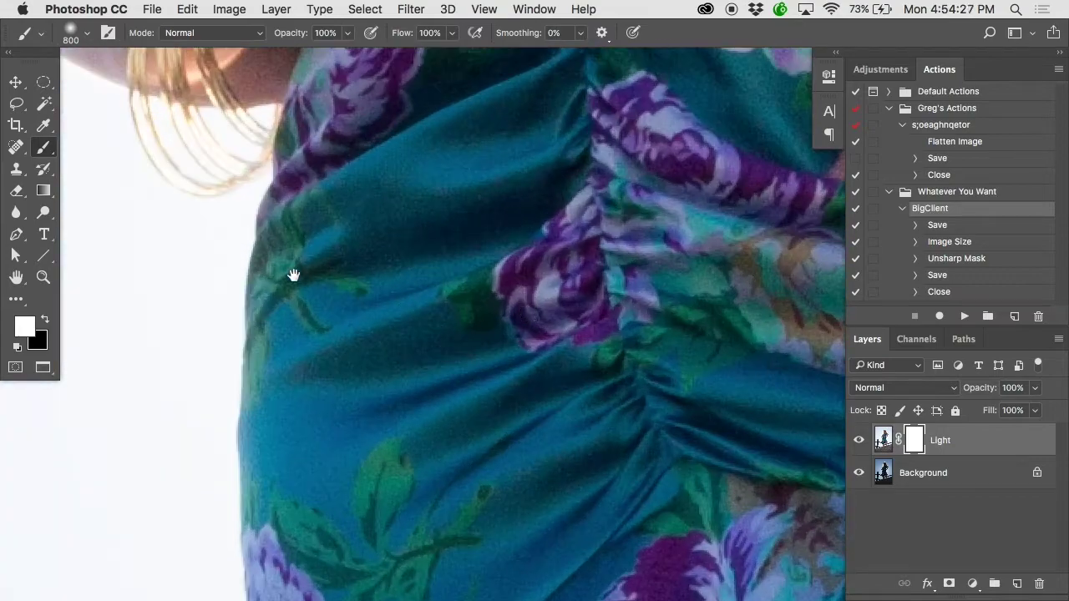
pyautogui.moveTo(223, 280); pyautogui.dragTo(527, 312)
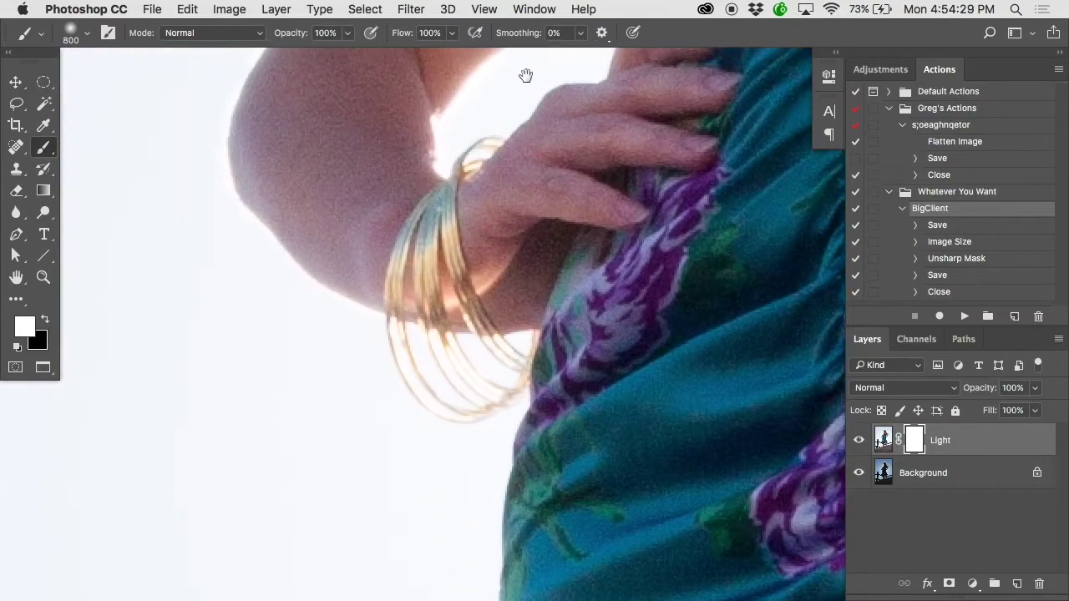
pyautogui.moveTo(526, 76); pyautogui.dragTo(401, 485)
pyautogui.click(485, 8)
pyautogui.click(396, 171)
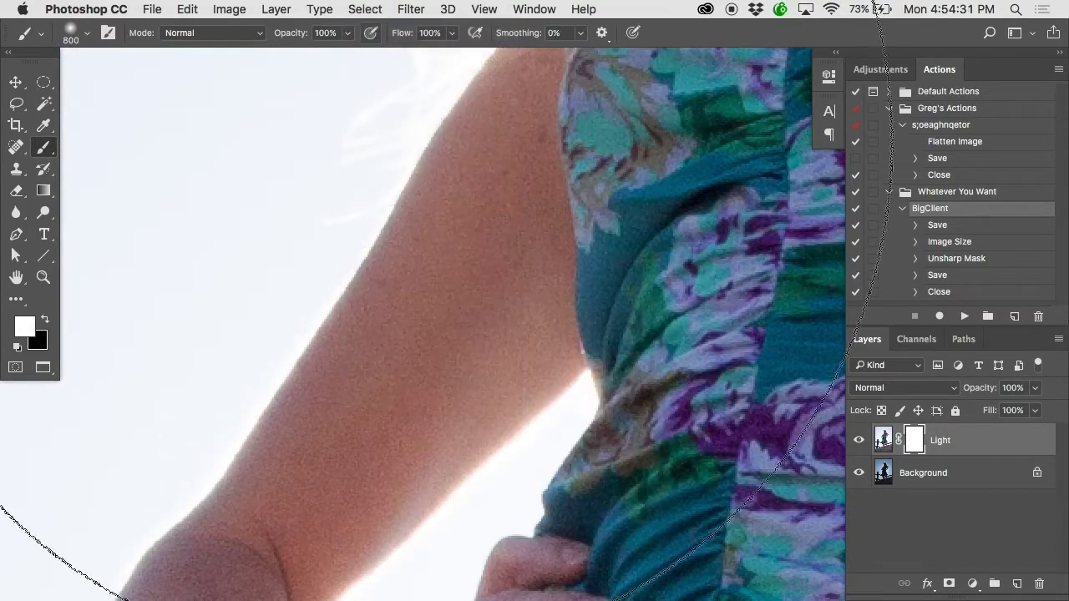
pyautogui.moveTo(391, 130); pyautogui.dragTo(557, 276)
pyautogui.press('super+0')
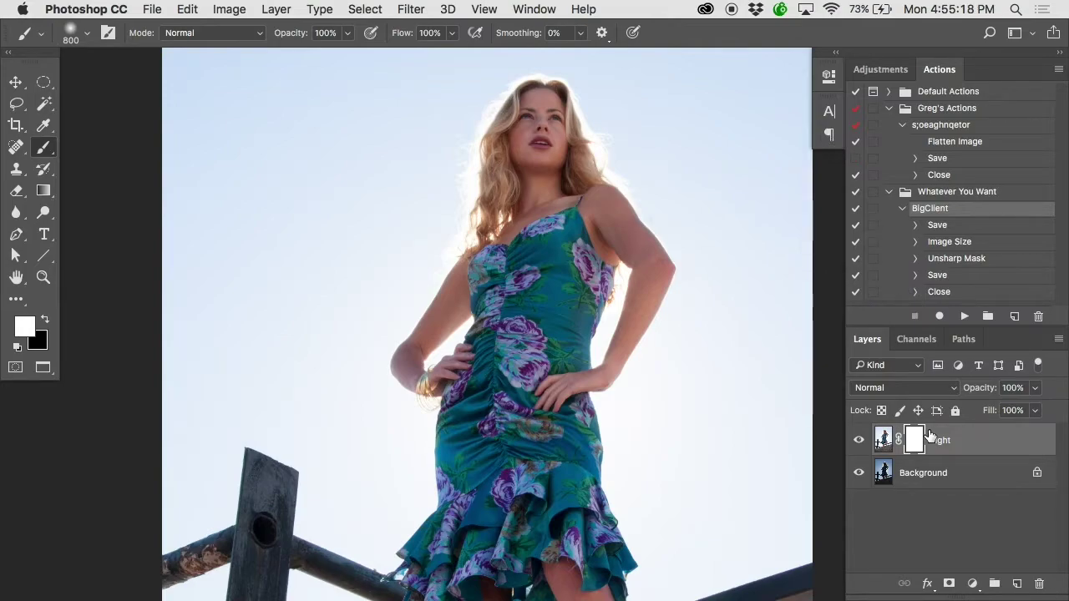
# Step: Open the Channels panel and compare the full-colour composite with the Red and Green channels
pyautogui.click(917, 339)
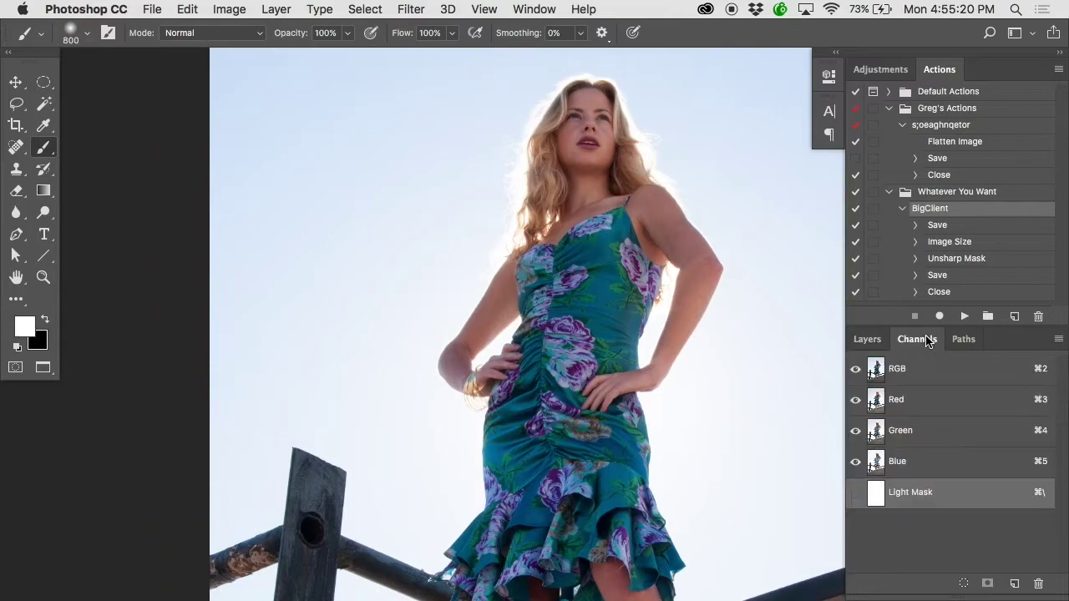
pyautogui.click(927, 369)
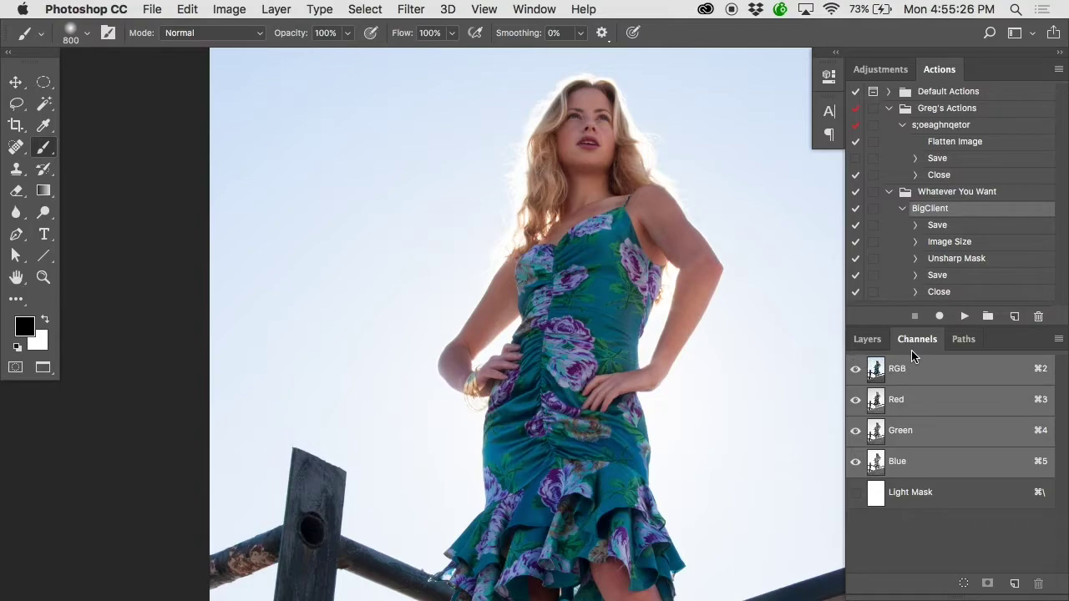
pyautogui.click(897, 401)
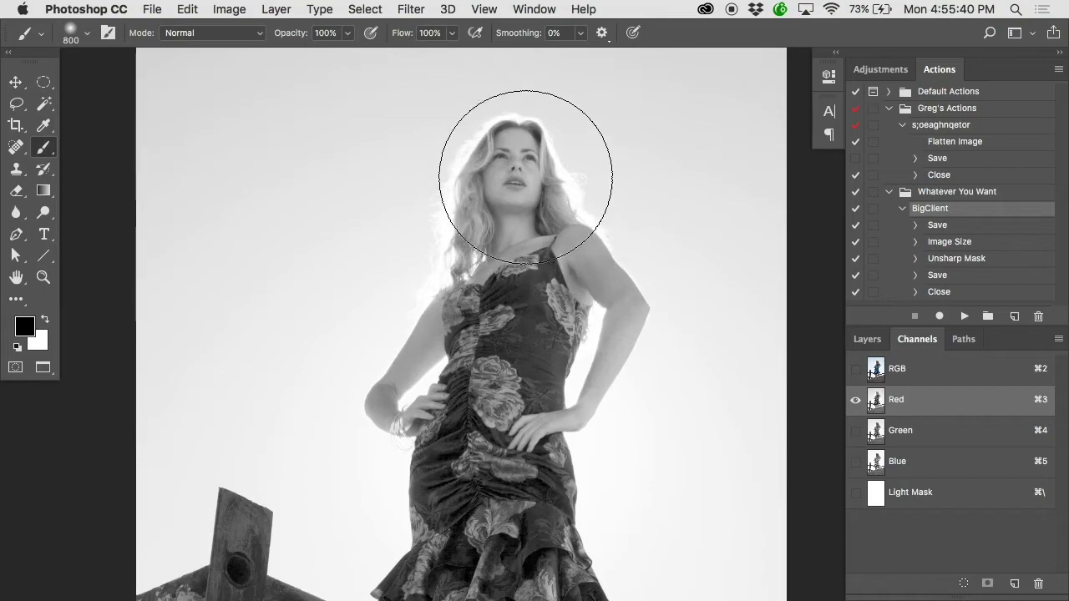
pyautogui.click(898, 434)
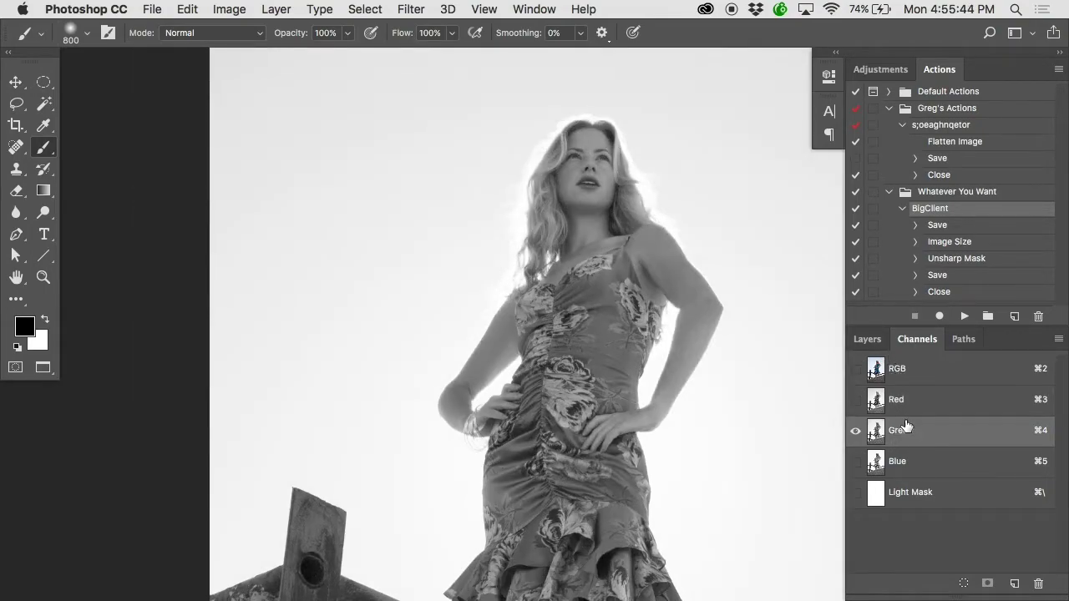
pyautogui.click(908, 402)
pyautogui.click(910, 428)
pyautogui.click(906, 399)
pyautogui.click(894, 378)
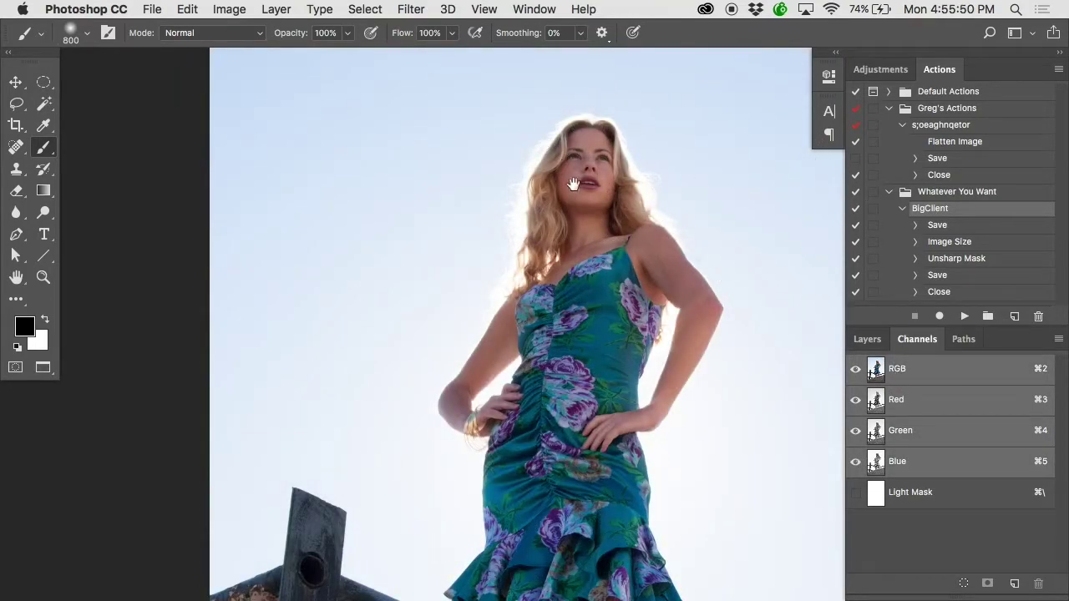
# Step: Compare Red, Green and Blue again, settle on Blue, and zoom out to the legs and railing
pyautogui.click(911, 404)
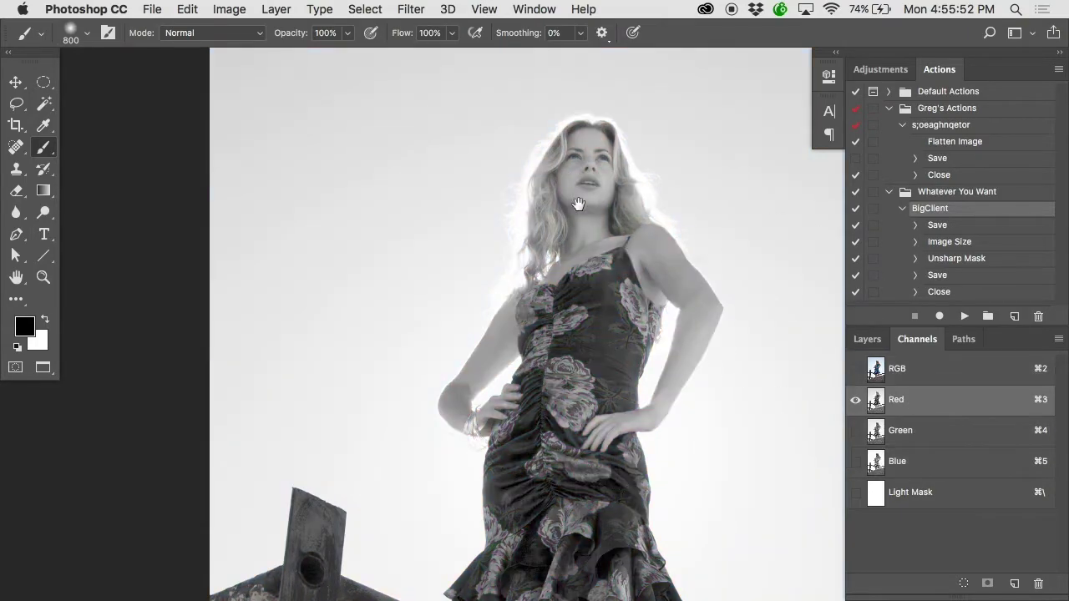
pyautogui.click(927, 376)
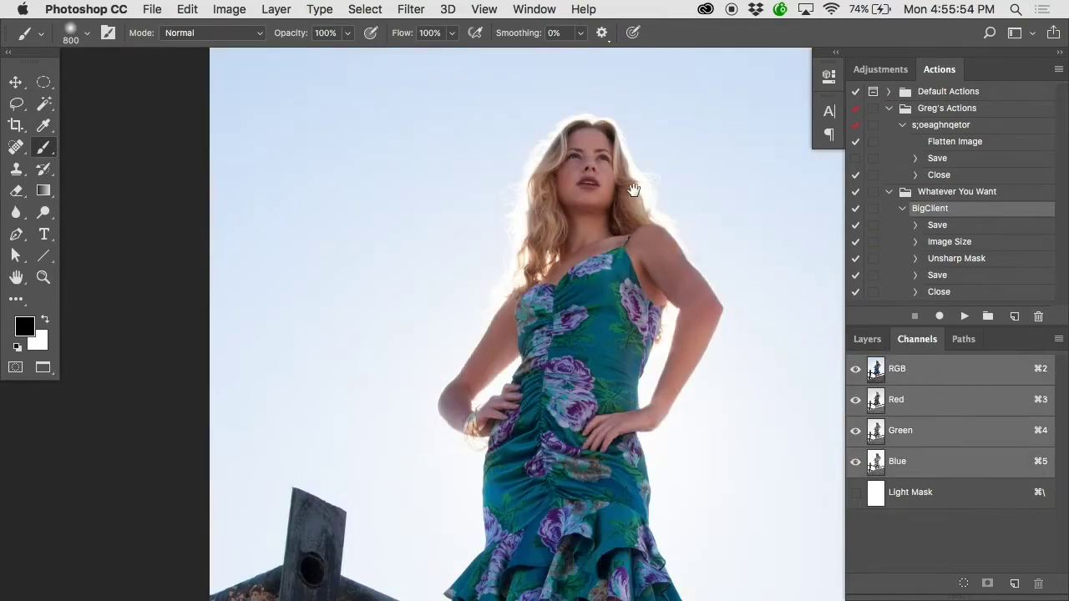
pyautogui.click(959, 430)
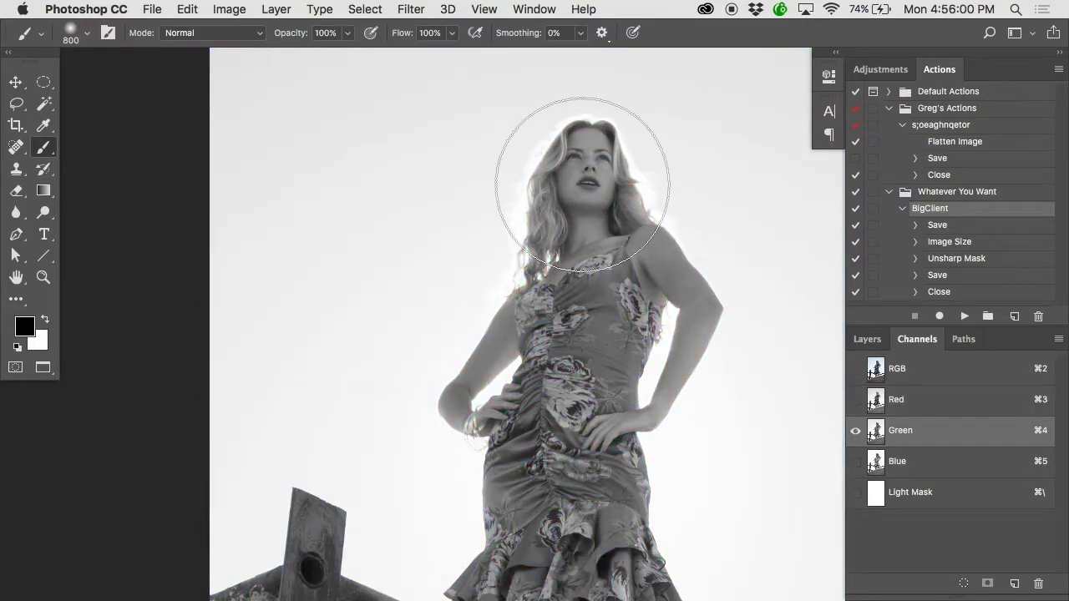
pyautogui.click(912, 462)
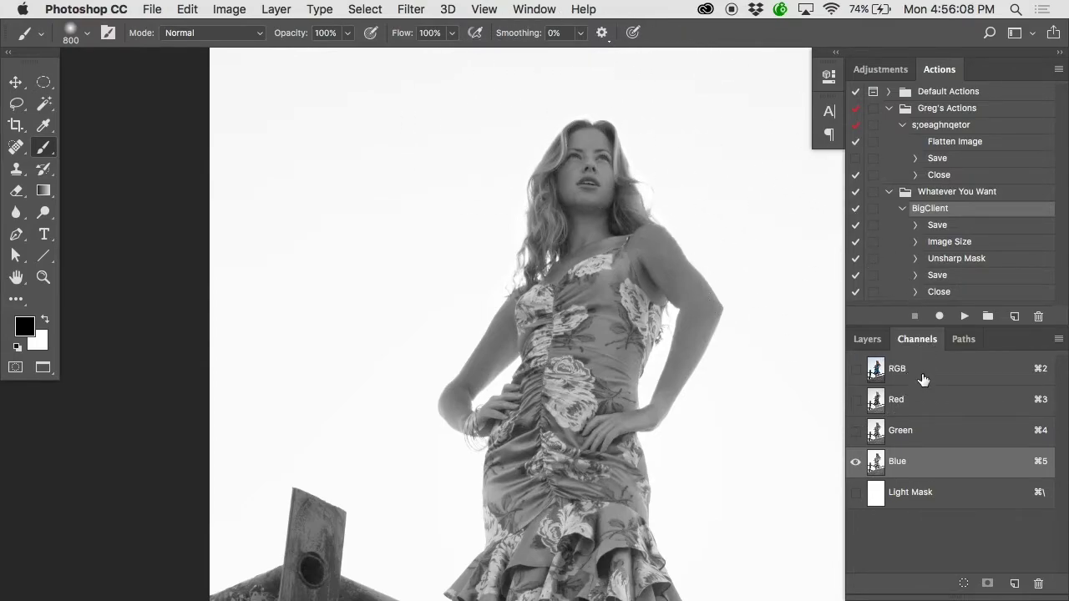
pyautogui.click(919, 398)
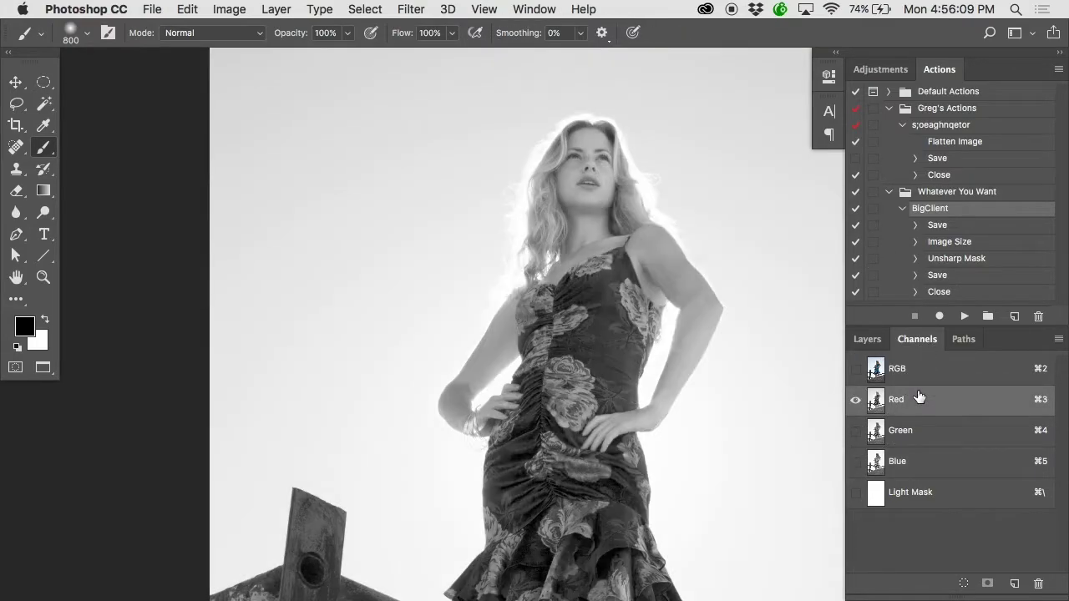
pyautogui.click(902, 472)
pyautogui.keyDown('alt'); pyautogui.click(743, 308); pyautogui.keyUp('alt')
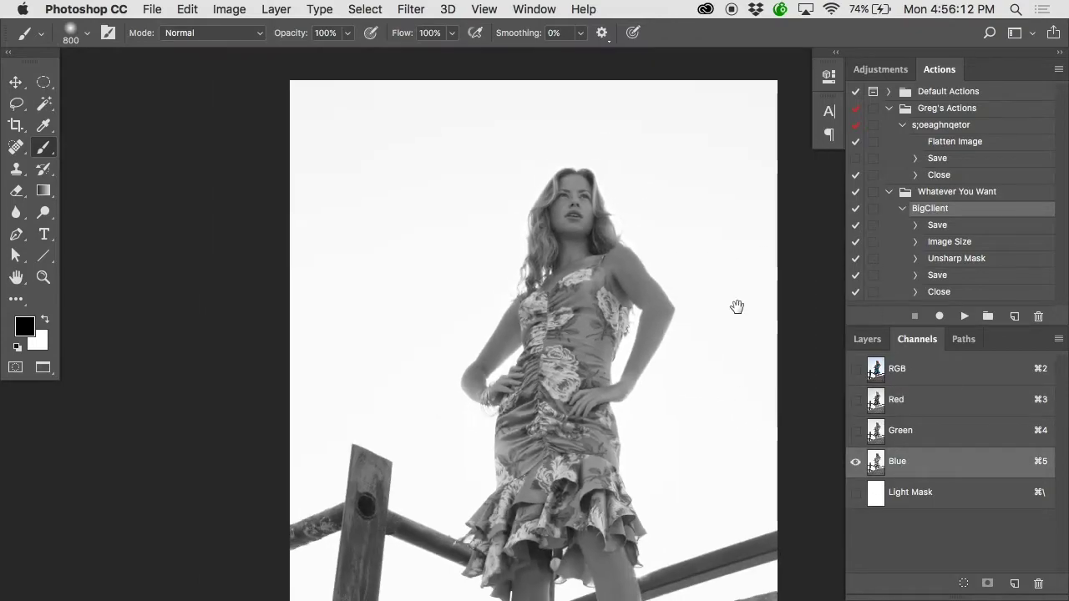
pyautogui.moveTo(729, 307); pyautogui.dragTo(545, 224)
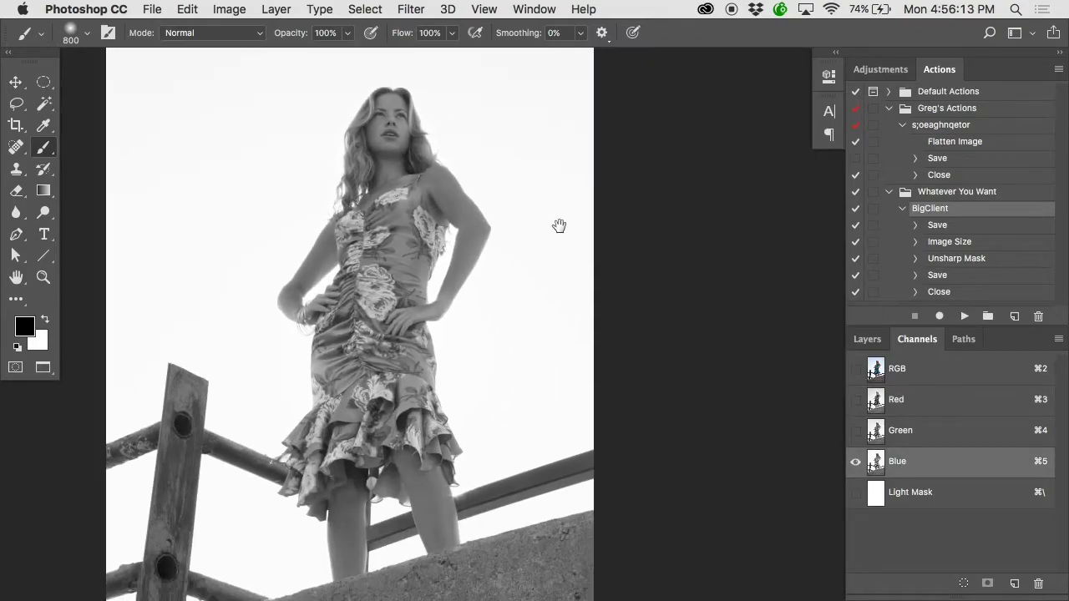
# Step: Toggle the Light layer's visibility, leave it hidden, and return to the Blue channel view
pyautogui.click(865, 339)
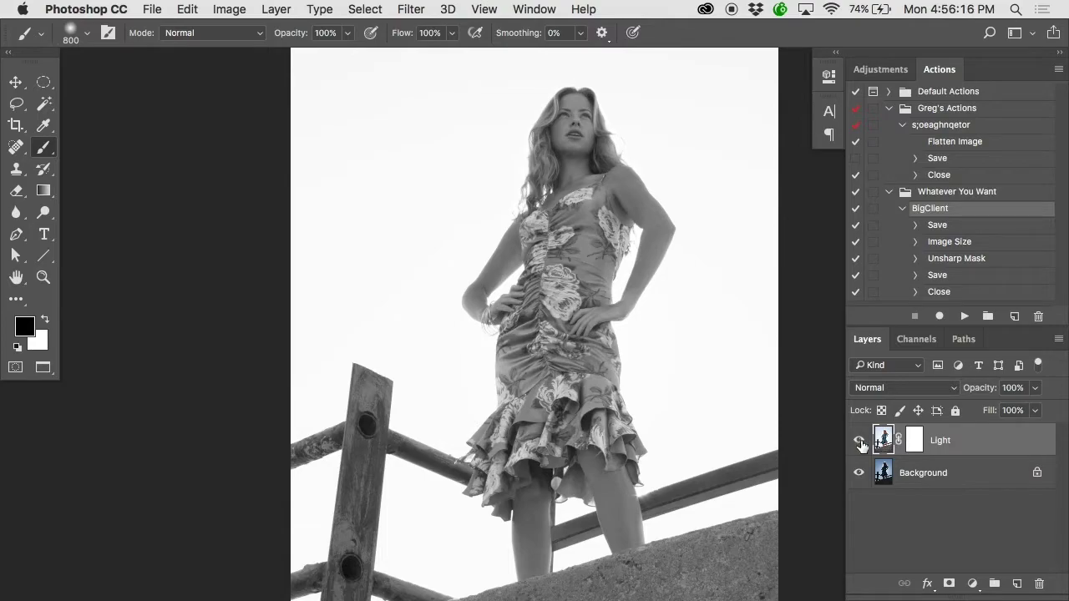
pyautogui.click(860, 441)
pyautogui.click(912, 341)
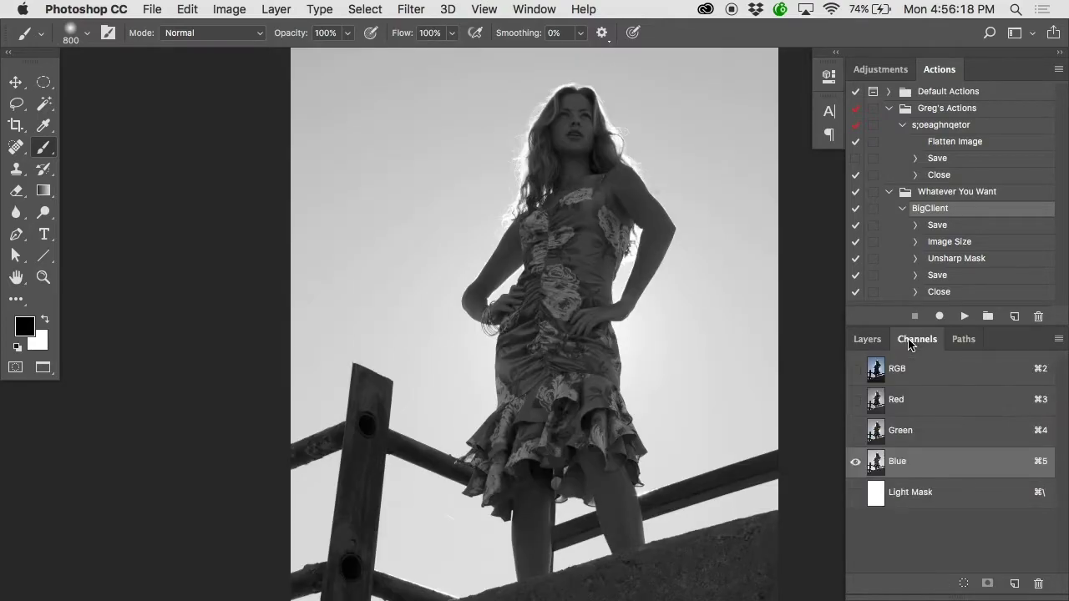
pyautogui.click(867, 339)
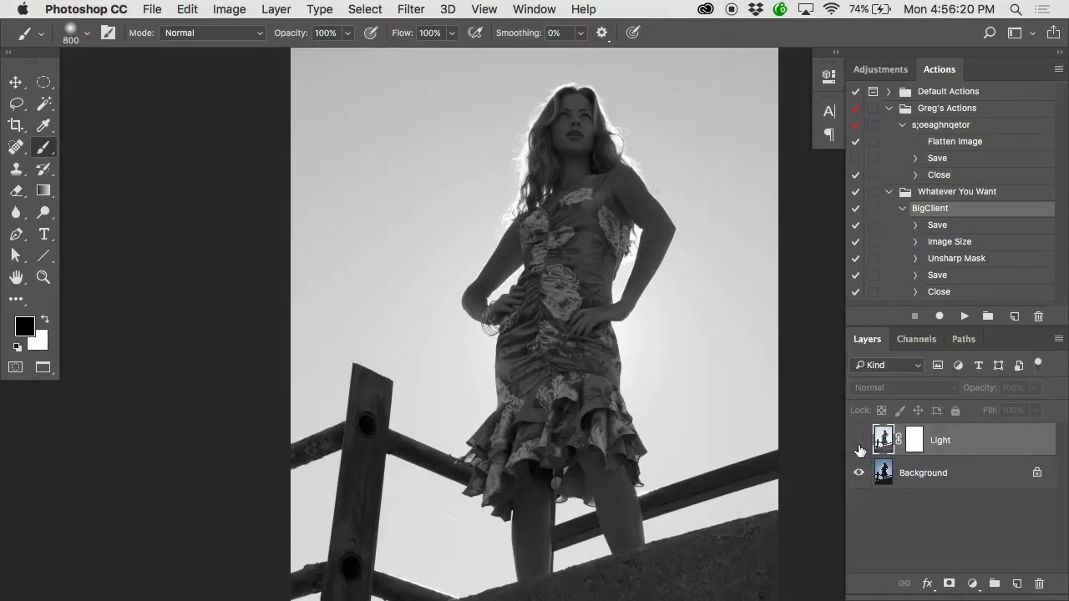
pyautogui.click(859, 440)
pyautogui.click(860, 440)
pyautogui.click(916, 339)
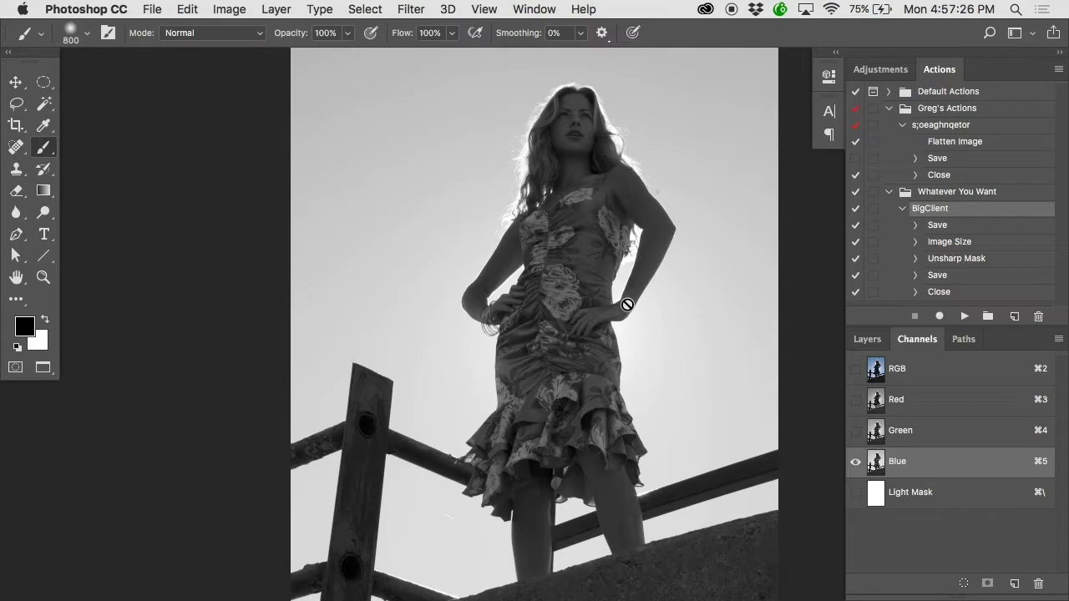
# Step: Lasso a cloud shape in the upper-left sky and add a new empty Layer 1
pyautogui.click(907, 372)
pyautogui.scroll(2, 544, 258)
pyautogui.press('l')
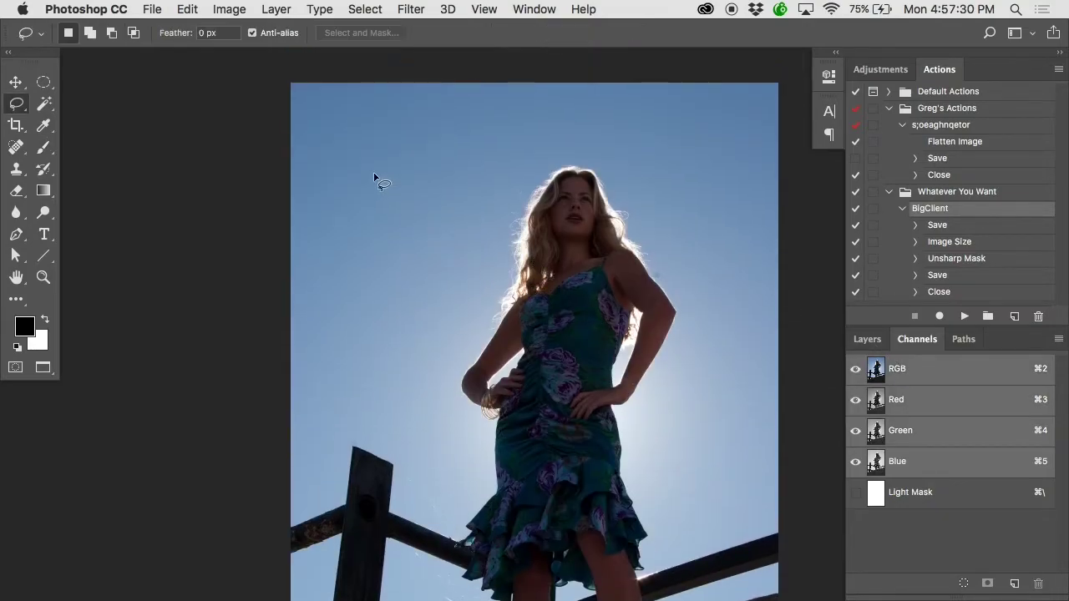
pyautogui.moveTo(340, 179)
pyautogui.mouseDown()
pyautogui.moveTo(373, 133)
pyautogui.moveTo(423, 117)
pyautogui.moveTo(466, 137)
pyautogui.moveTo(512, 189)
pyautogui.moveTo(474, 242)
pyautogui.moveTo(396, 249)
pyautogui.moveTo(343, 205)
pyautogui.mouseUp()
pyautogui.click(867, 339)
pyautogui.click(1017, 584)
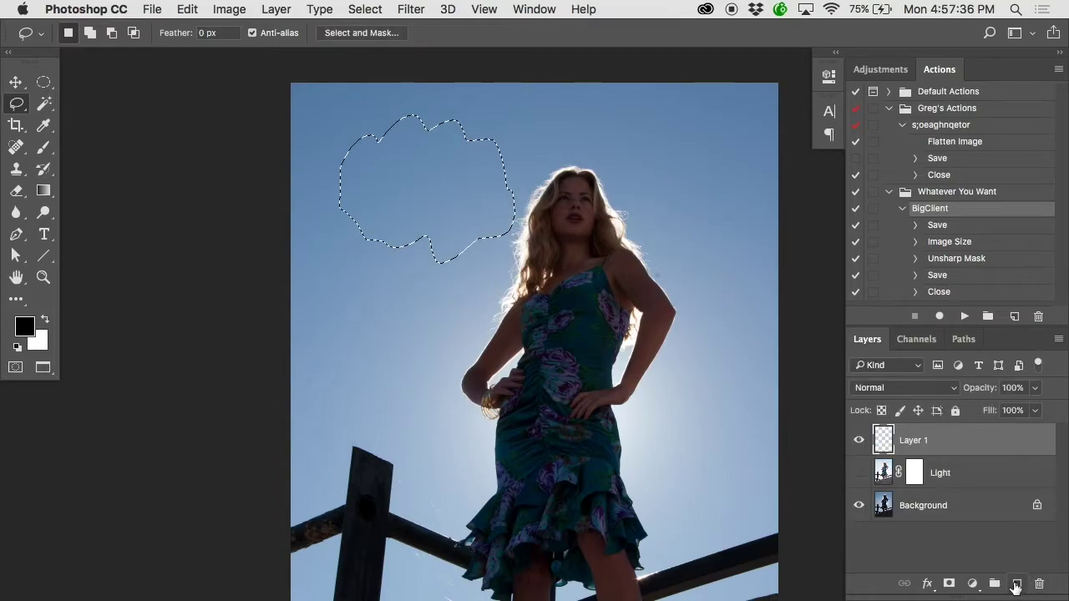
# Step: Paint soft white at 20% opacity inside the cloud outline, then deselect
pyautogui.press('b')
pyautogui.press('x')
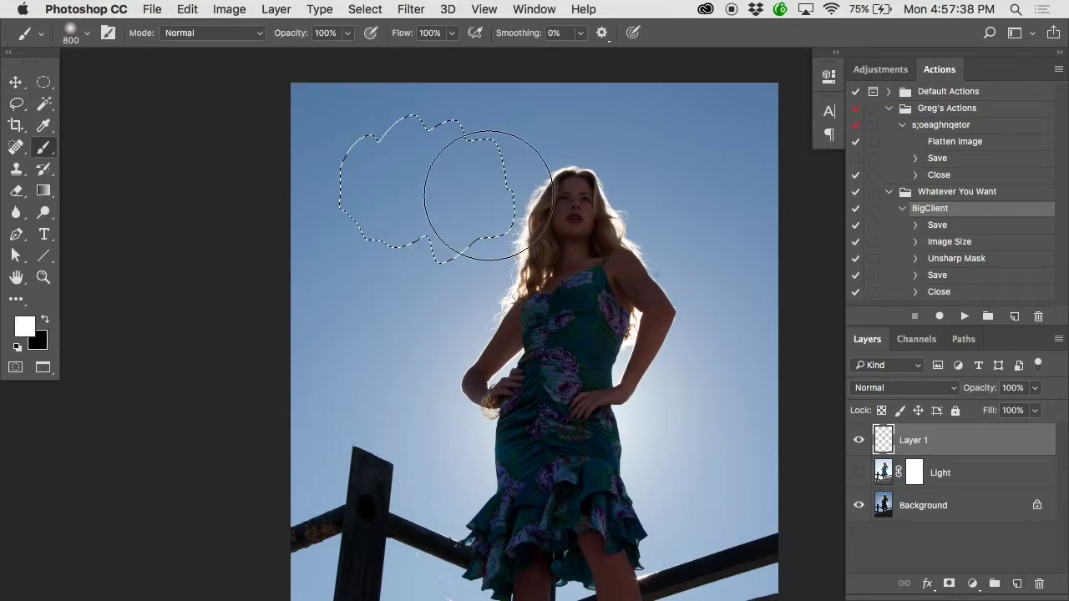
pyautogui.press('2')
pyautogui.moveTo(391, 105)
pyautogui.mouseDown()
pyautogui.moveTo(492, 112)
pyautogui.moveTo(406, 95)
pyautogui.mouseUp()
pyautogui.hotkey('ctrl', 'd')
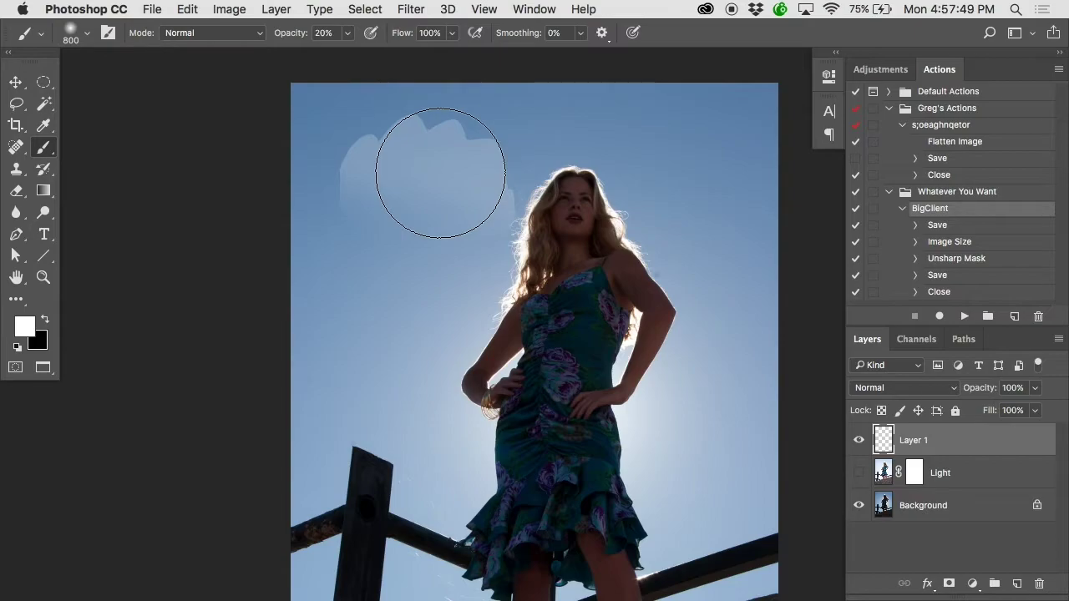
# Step: Reselect the cloud outline and save it as the 'Awesome Cloud' channel, then deselect
pyautogui.press('super+shift+d')
pyautogui.click(368, 9)
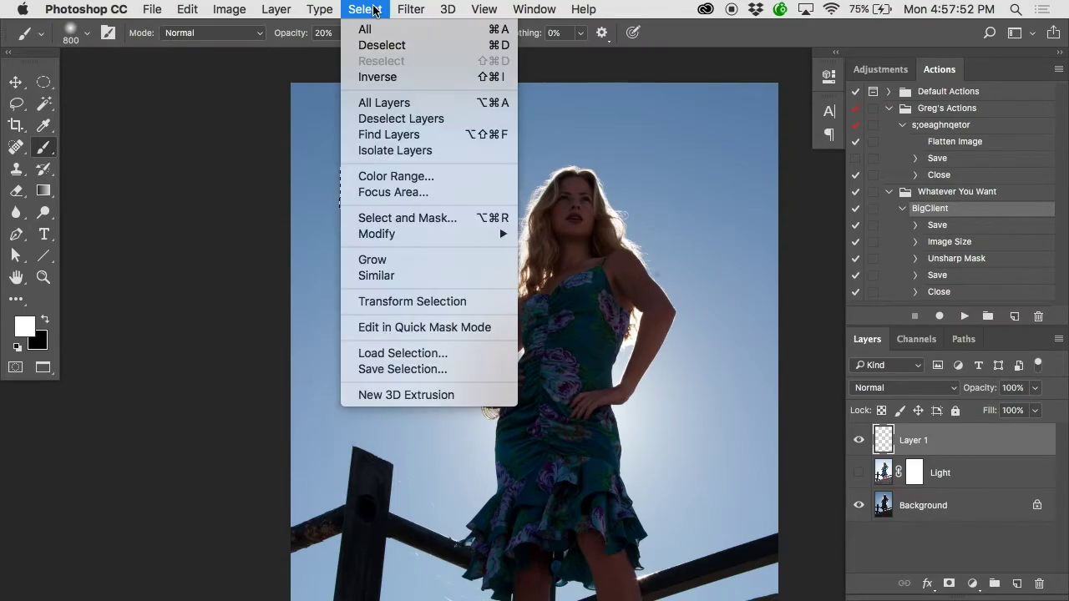
pyautogui.click(394, 369)
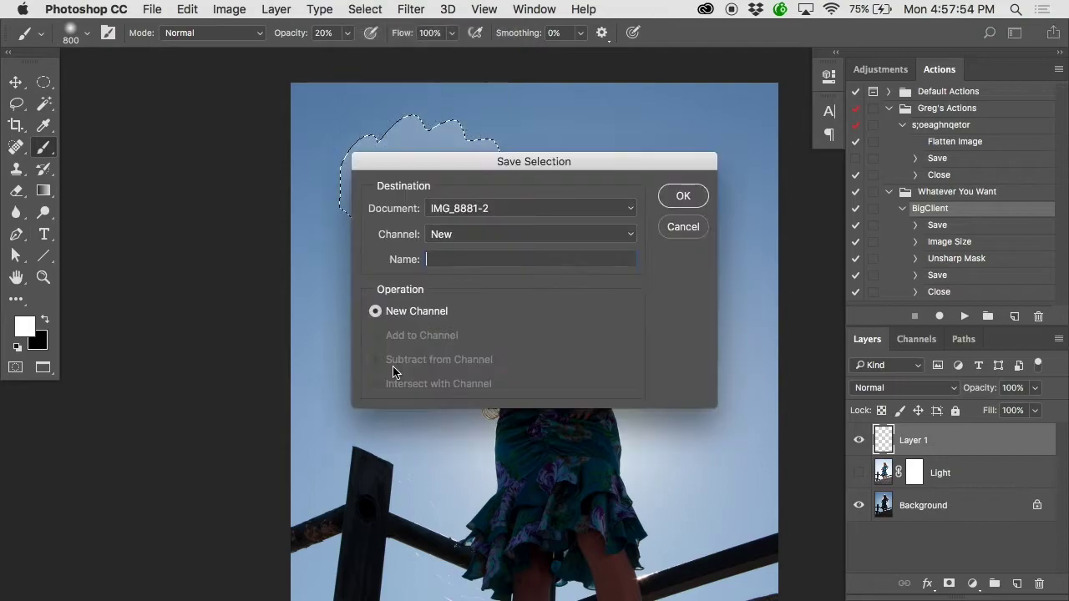
pyautogui.write('Awesome Cloud')
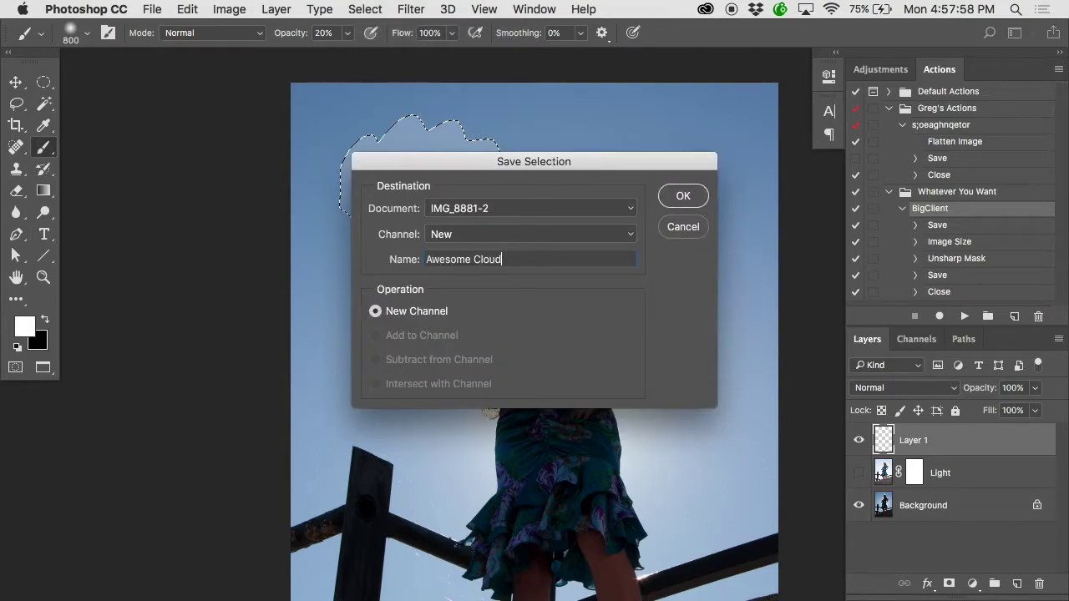
pyautogui.press('Return')
pyautogui.press('super+d')
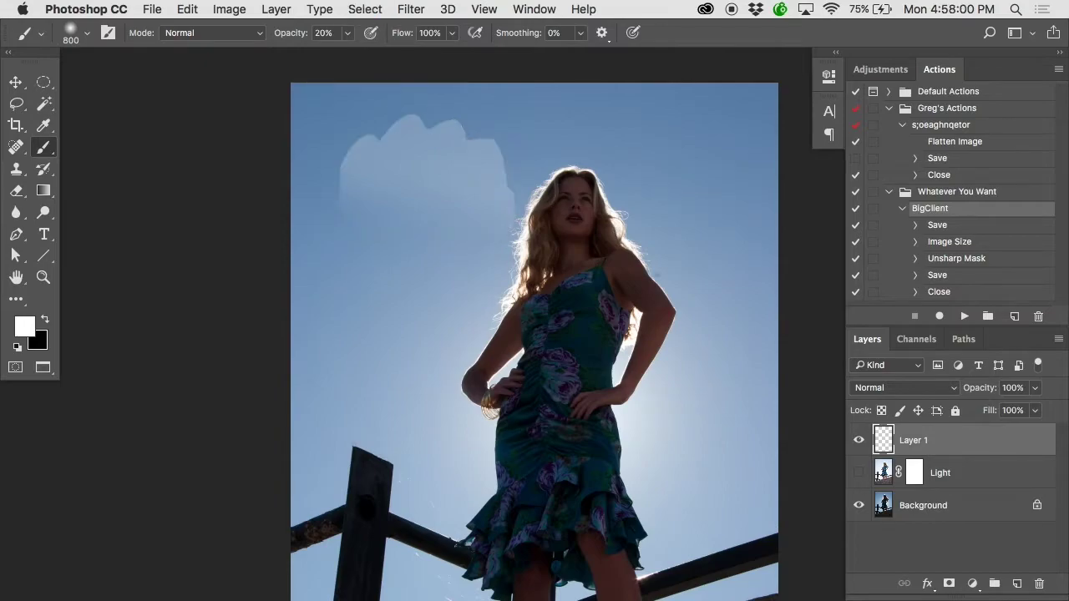
# Step: Preview the Awesome Cloud channel, then load it back as a selection on the composite
pyautogui.click(917, 339)
pyautogui.click(919, 493)
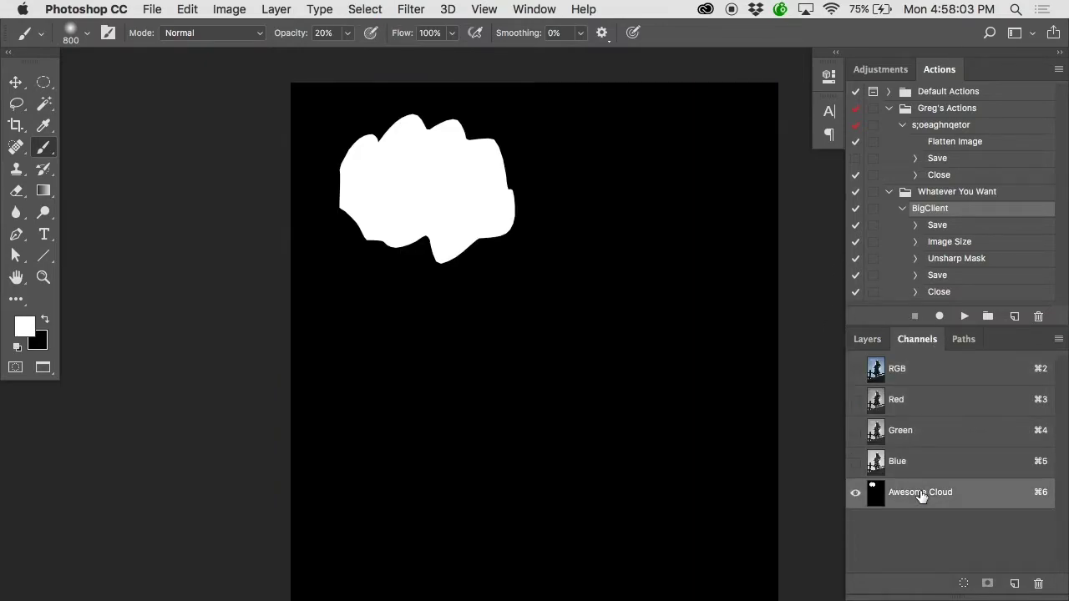
pyautogui.click(902, 369)
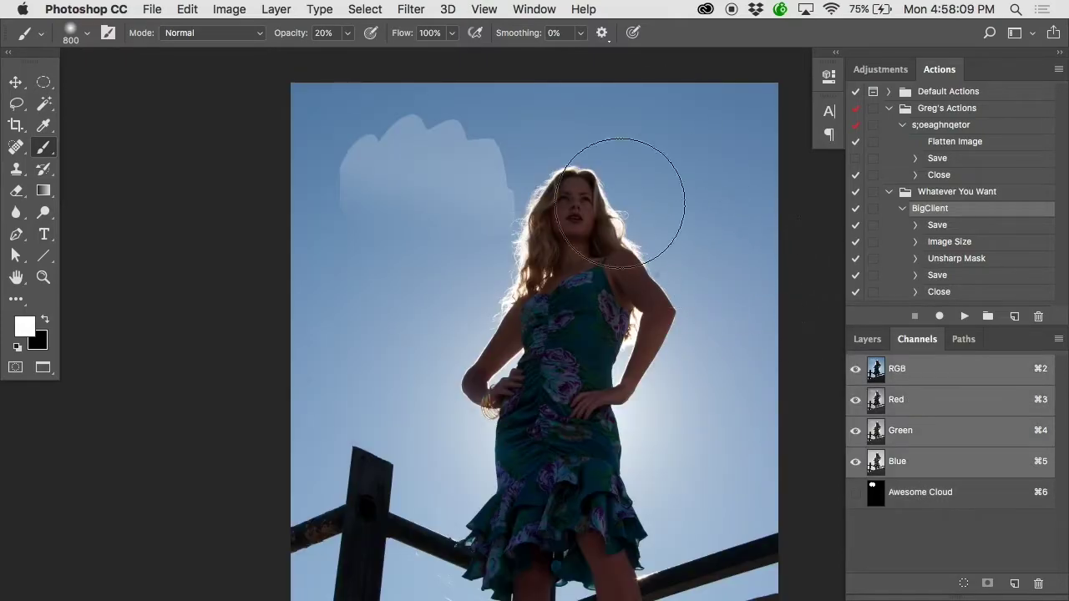
pyautogui.click(376, 9)
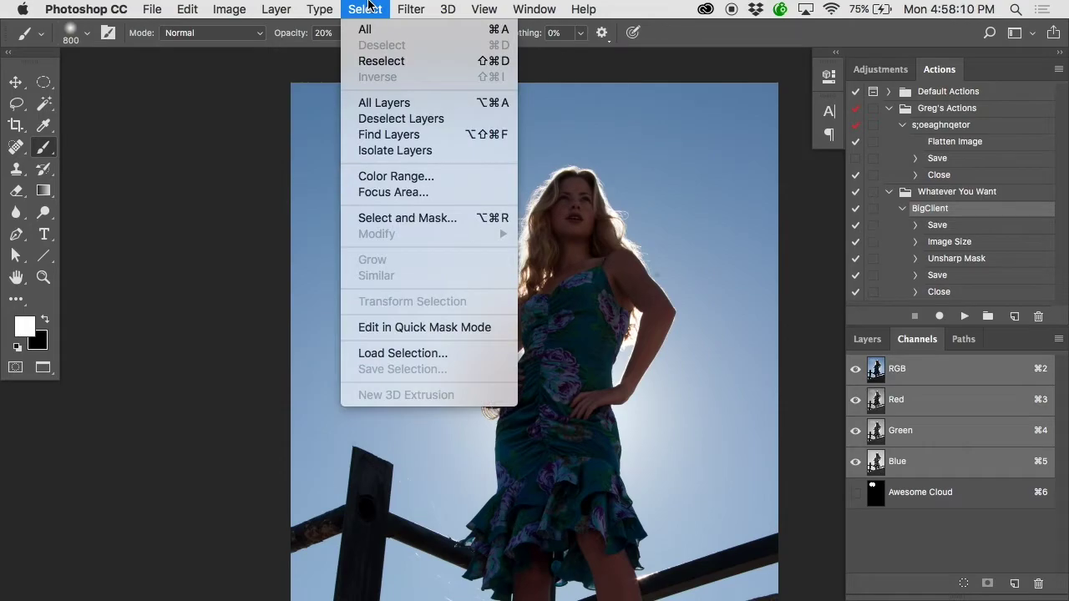
pyautogui.click(396, 354)
pyautogui.click(762, 158)
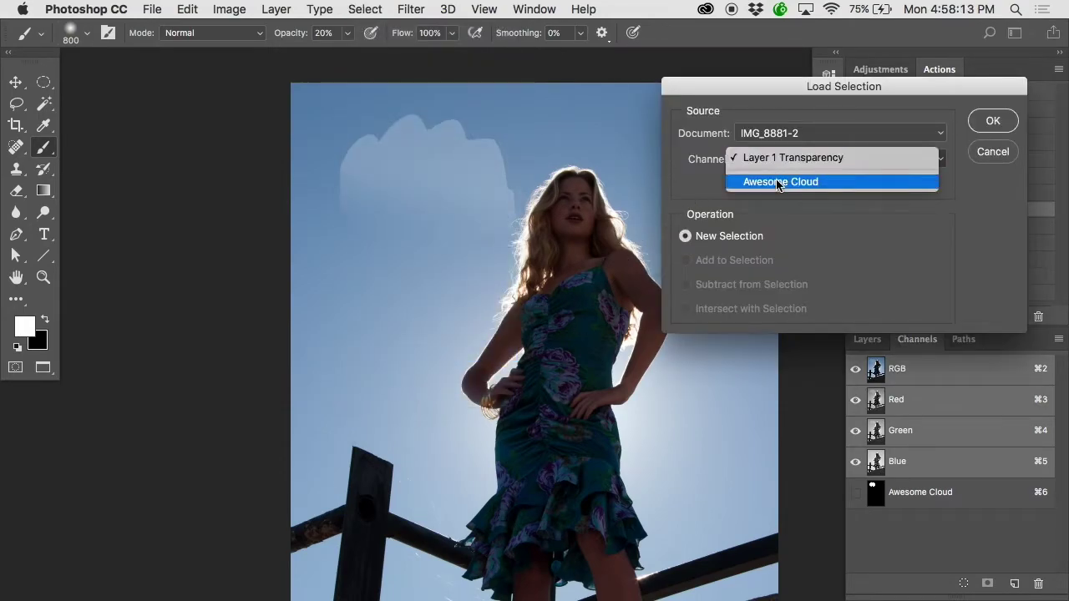
pyautogui.click(778, 182)
pyautogui.click(998, 123)
# Step: Darken the cloud's lower part with black paint and nudge the cloud slightly lower
pyautogui.press('c')
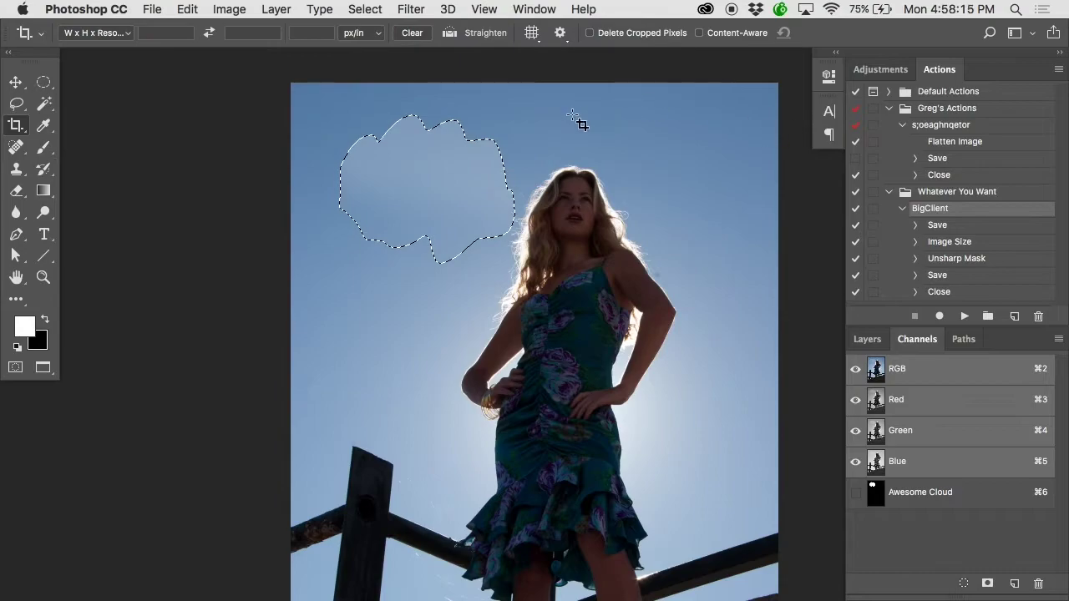
pyautogui.press('b')
pyautogui.press('x')
pyautogui.moveTo(489, 254)
pyautogui.mouseDown()
pyautogui.moveTo(412, 234)
pyautogui.moveTo(337, 240)
pyautogui.moveTo(403, 303)
pyautogui.moveTo(546, 305)
pyautogui.moveTo(537, 295)
pyautogui.moveTo(315, 277)
pyautogui.mouseUp()
pyautogui.press('v')
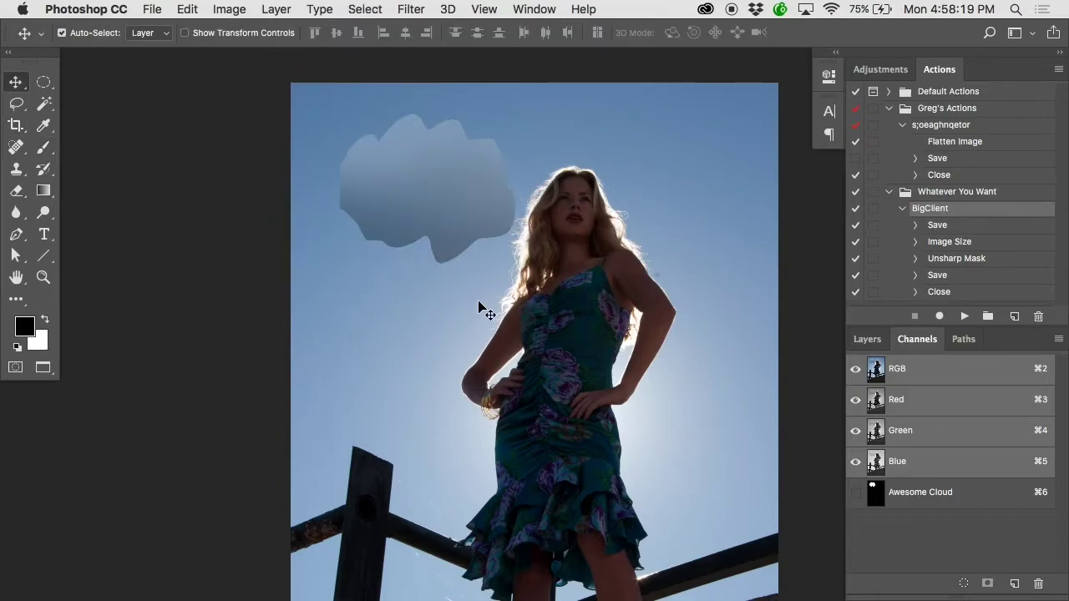
pyautogui.moveTo(470, 222)
pyautogui.mouseDown()
pyautogui.moveTo(655, 226)
pyautogui.moveTo(472, 236)
pyautogui.mouseUp()
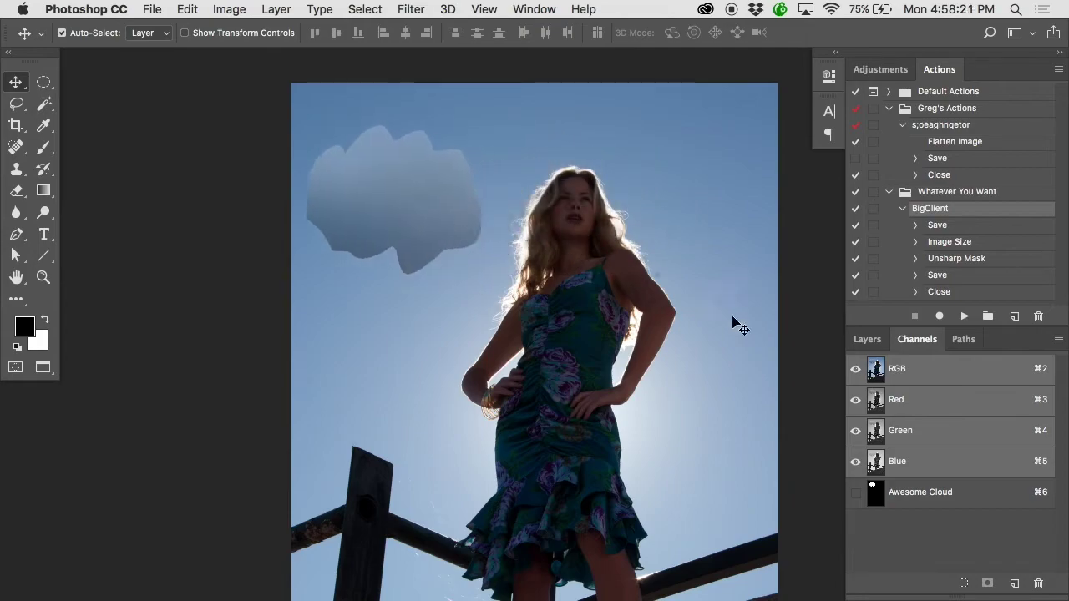
# Step: Delete the Awesome Cloud channel and return to the layer list
pyautogui.click(919, 493)
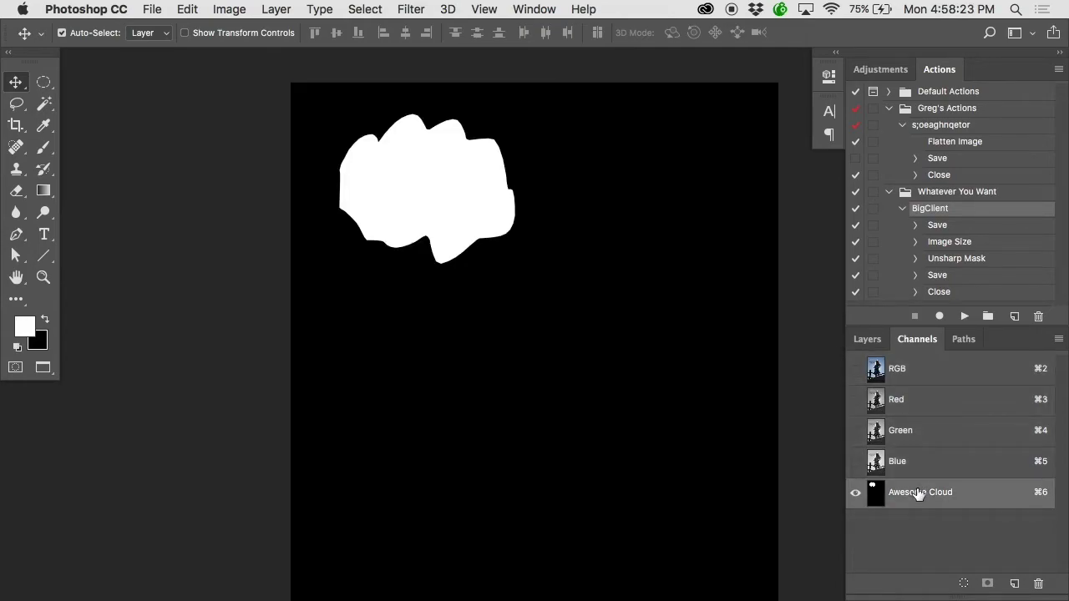
pyautogui.moveTo(919, 493); pyautogui.dragTo(1039, 583)
pyautogui.click(873, 341)
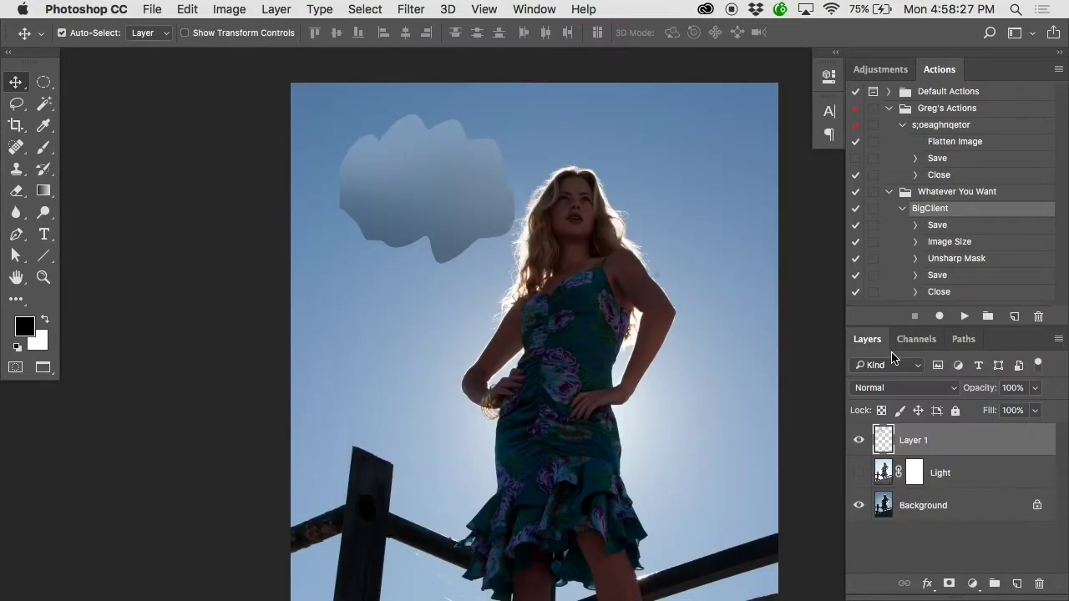
# Step: Delete the cloud layer and create a new empty Alpha 1 channel
pyautogui.moveTo(884, 441); pyautogui.dragTo(1039, 584)
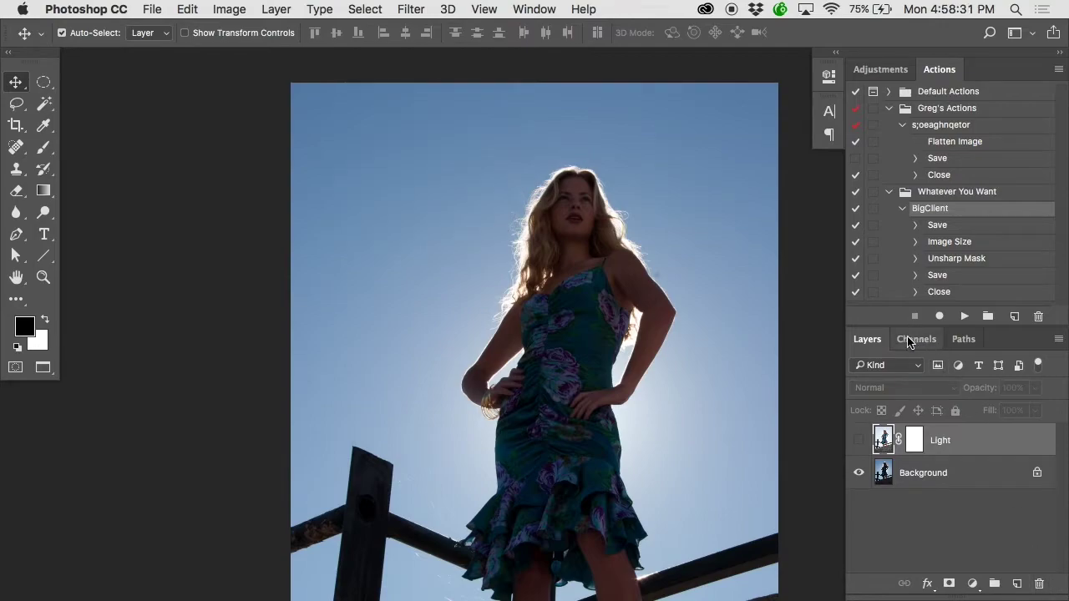
pyautogui.click(916, 339)
pyautogui.click(1015, 583)
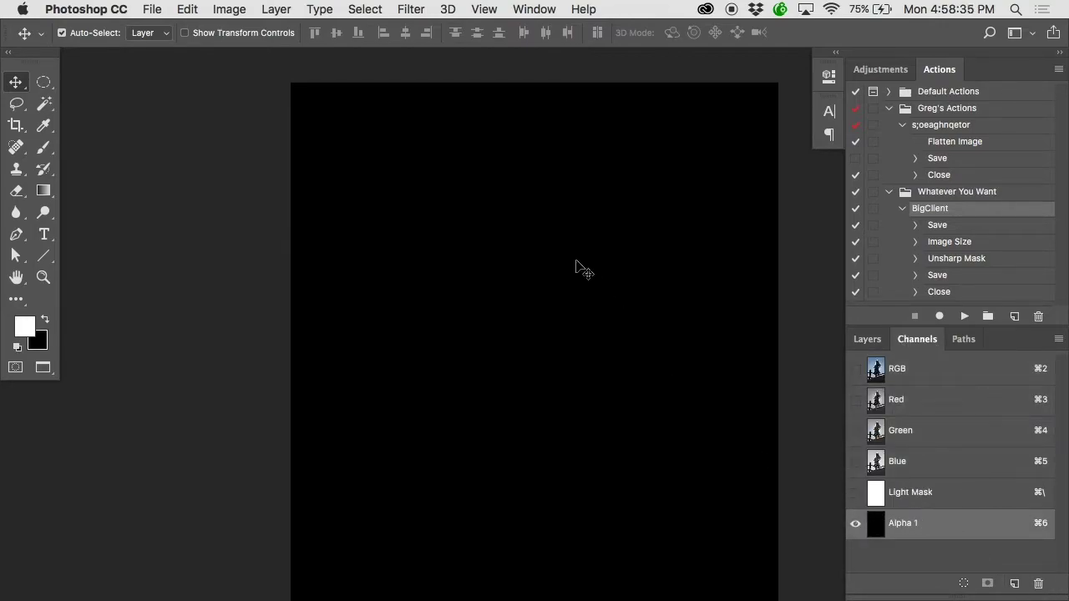
# Step: Paint white dots, a line, a zigzag and a smile into Alpha 1 with a 175 px brush
pyautogui.press('b')
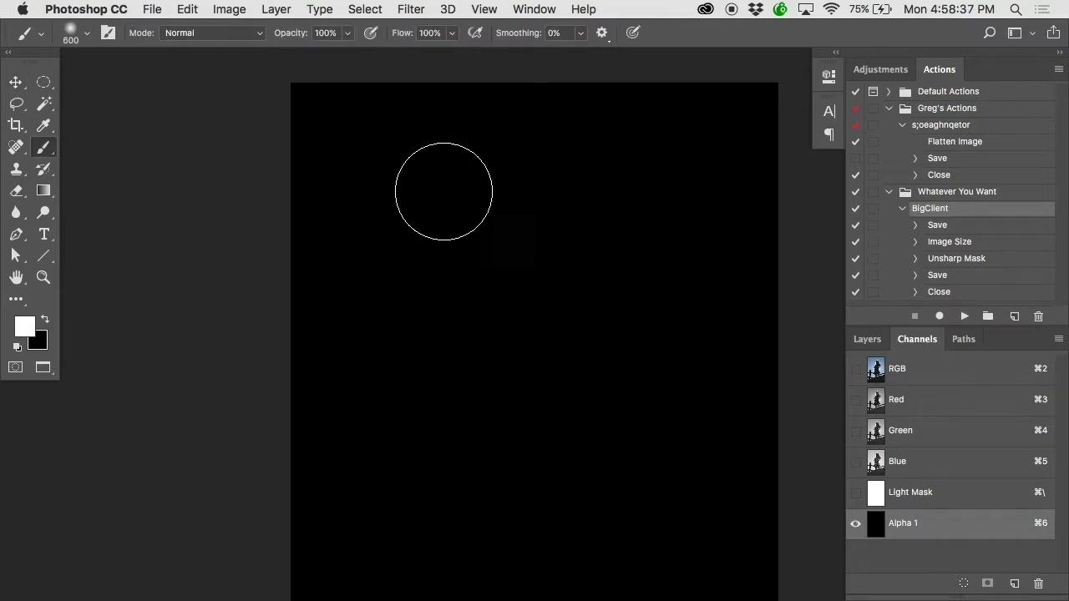
pyautogui.press('[')
pyautogui.press('[')
pyautogui.press('[')
pyautogui.press('[')
pyautogui.press('[')
pyautogui.press('[')
pyautogui.click(440, 225)
pyautogui.click(604, 209)
pyautogui.click(496, 177)
pyautogui.keyDown('shift'); pyautogui.click(474, 319); pyautogui.keyUp('shift')
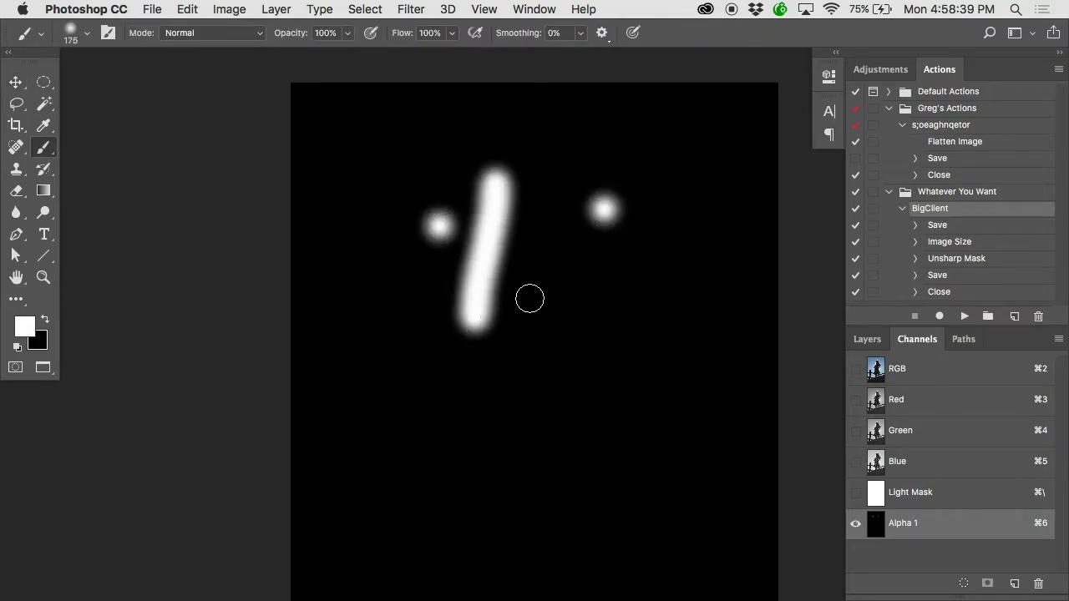
pyautogui.moveTo(554, 287); pyautogui.dragTo(640, 351)
pyautogui.moveTo(407, 397)
pyautogui.mouseDown()
pyautogui.moveTo(563, 532)
pyautogui.moveTo(641, 450)
pyautogui.mouseUp()
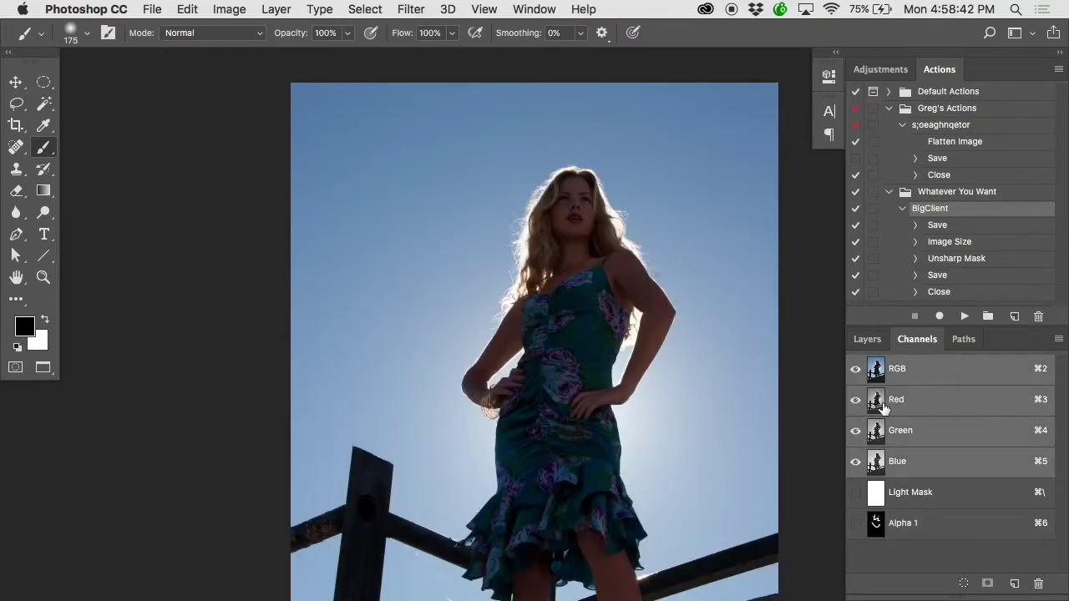
# Step: Load Alpha 1 as a selection on the full-colour composite via Select > Load Selection
pyautogui.click(931, 370)
pyautogui.click(363, 7)
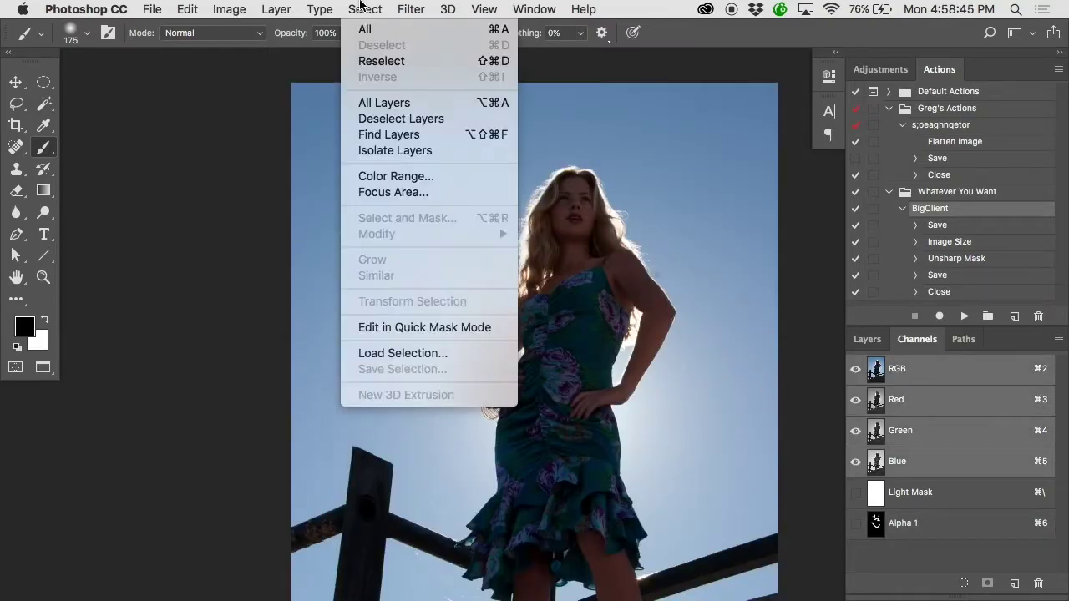
pyautogui.click(402, 353)
pyautogui.click(748, 166)
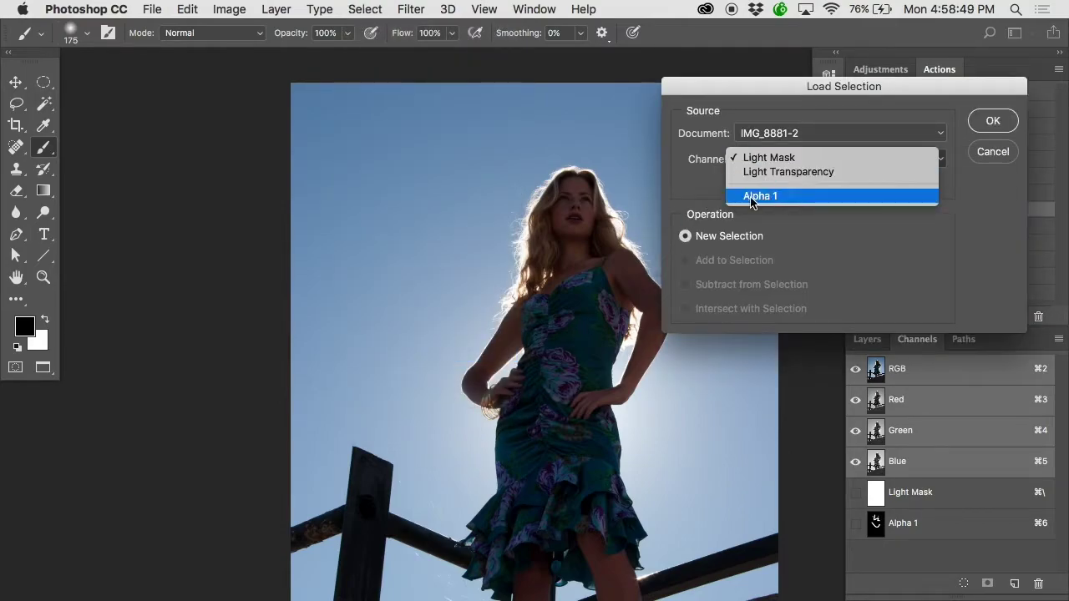
pyautogui.click(758, 196)
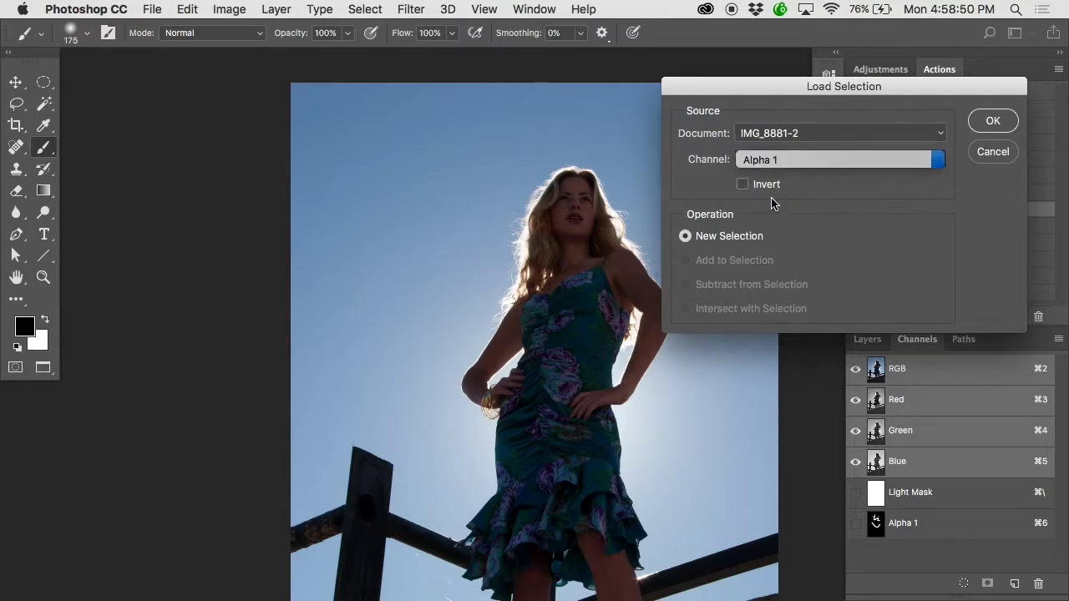
pyautogui.click(986, 127)
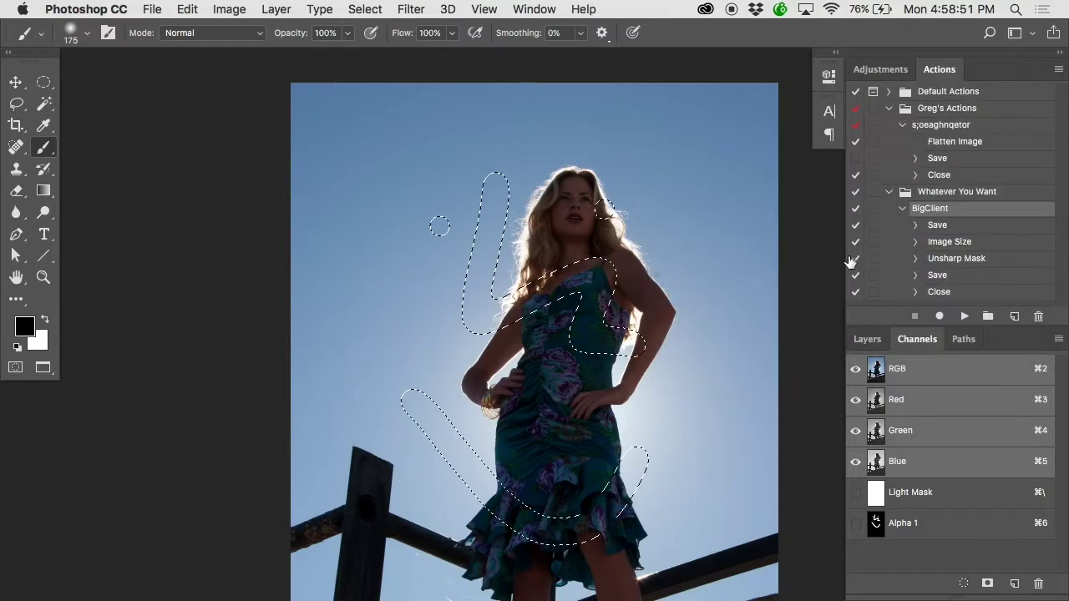
# Step: Delete the Alpha 1 channel and deselect
pyautogui.click(918, 532)
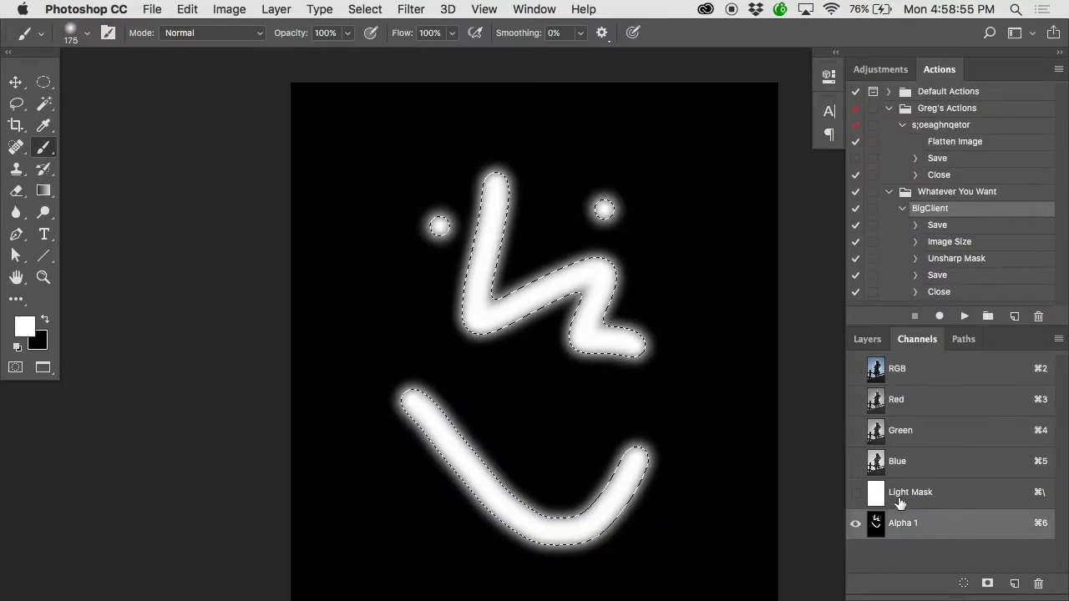
pyautogui.moveTo(894, 521); pyautogui.dragTo(1038, 583)
pyautogui.press('super+d')
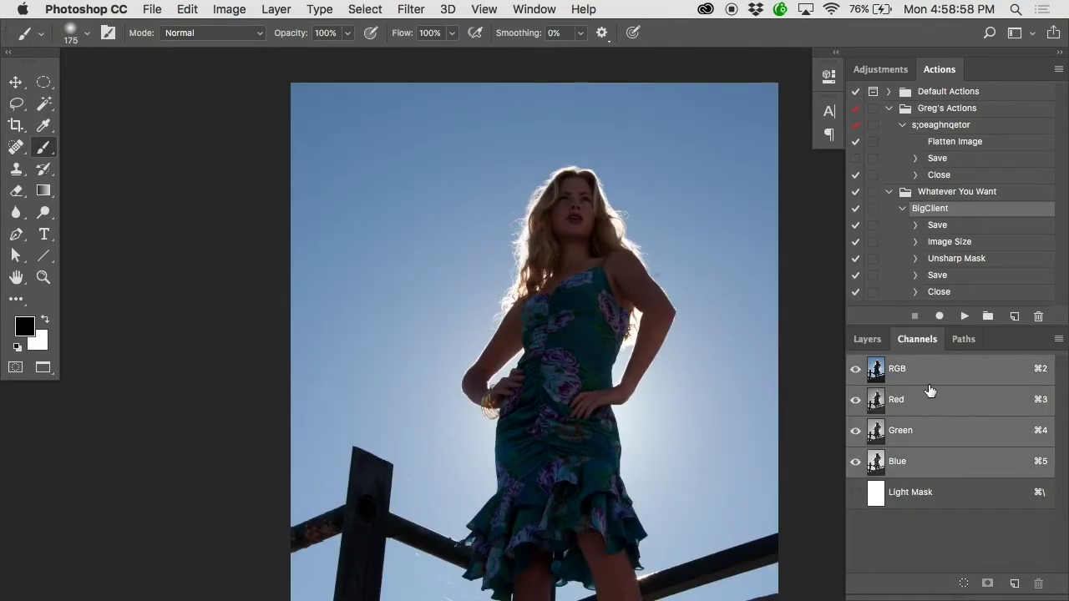
# Step: Duplicate the Blue channel into a Blue copy channel shown alone in greyscale
pyautogui.click(867, 339)
pyautogui.click(916, 339)
pyautogui.click(908, 469)
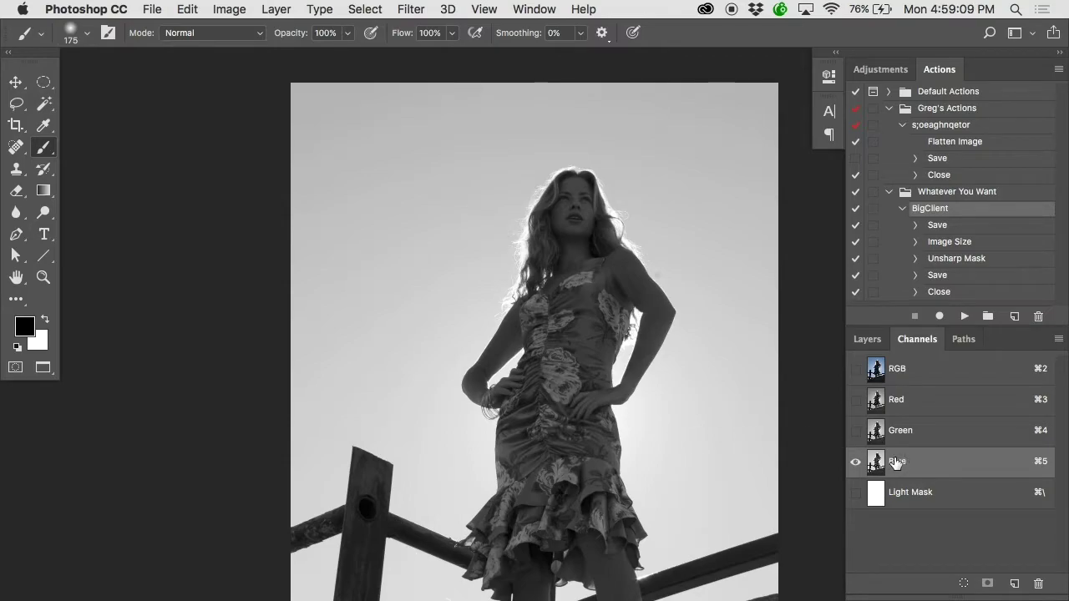
pyautogui.moveTo(897, 463); pyautogui.dragTo(1014, 579)
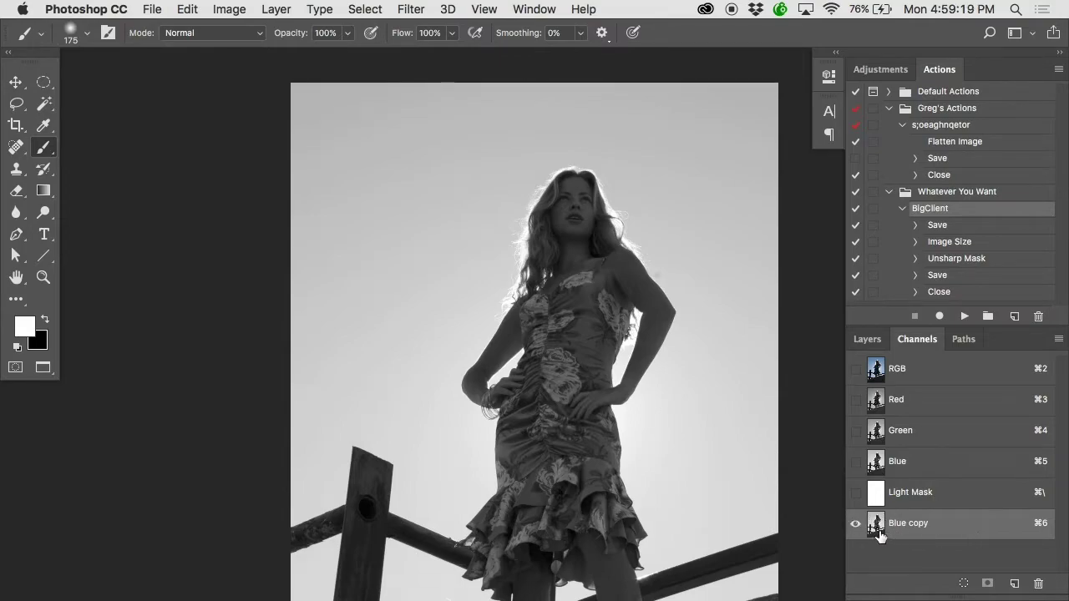
pyautogui.hscroll(3, 653, 385)
pyautogui.scroll(-1, 653, 384)
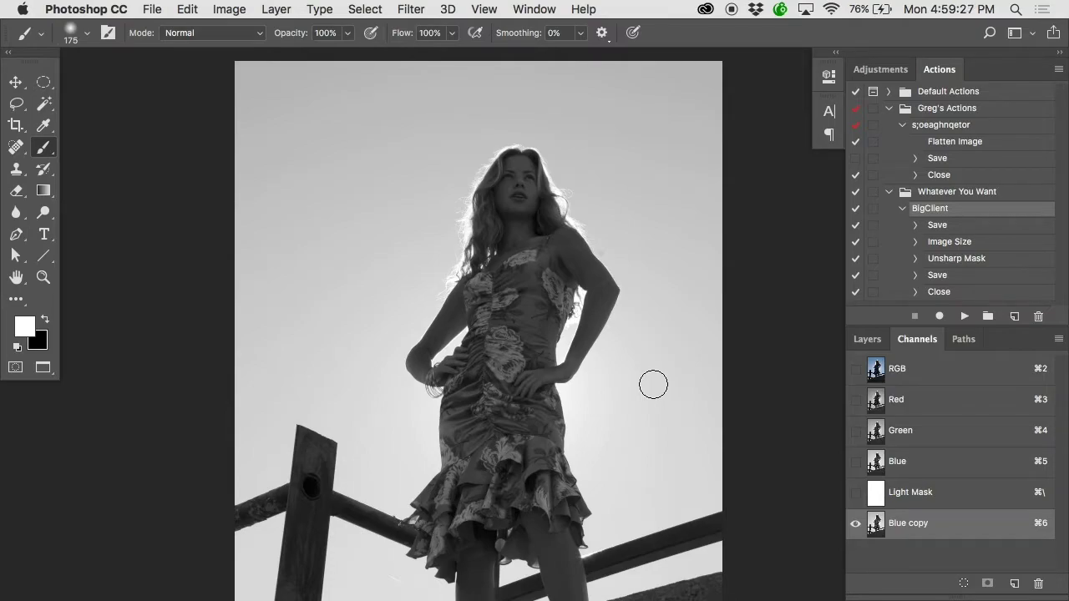
# Step: Open Image > Adjustments > Levels on the Blue copy channel
pyautogui.click(224, 9)
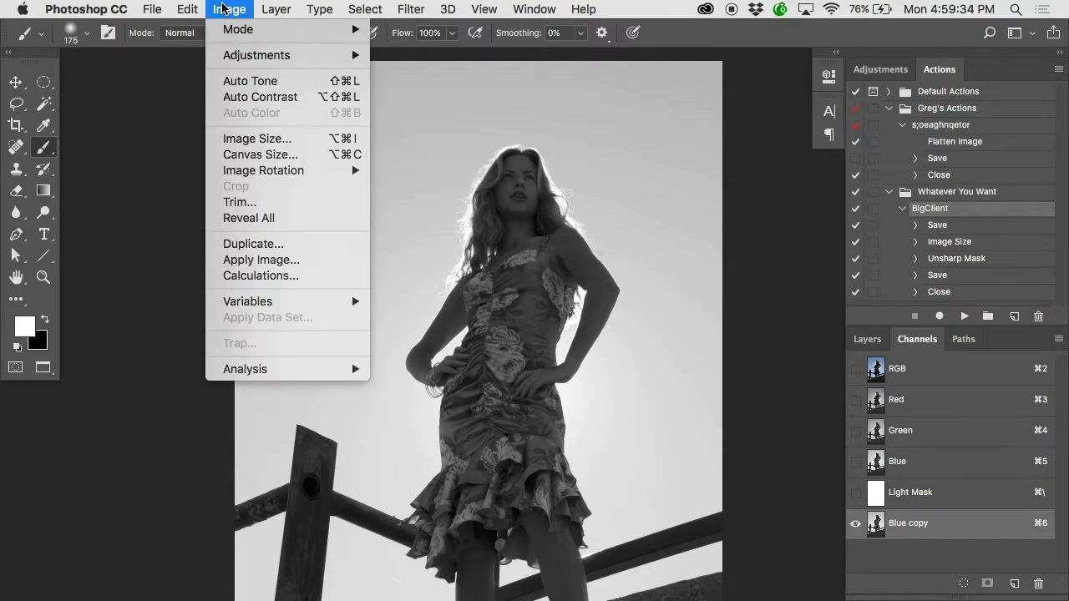
pyautogui.moveTo(249, 57)
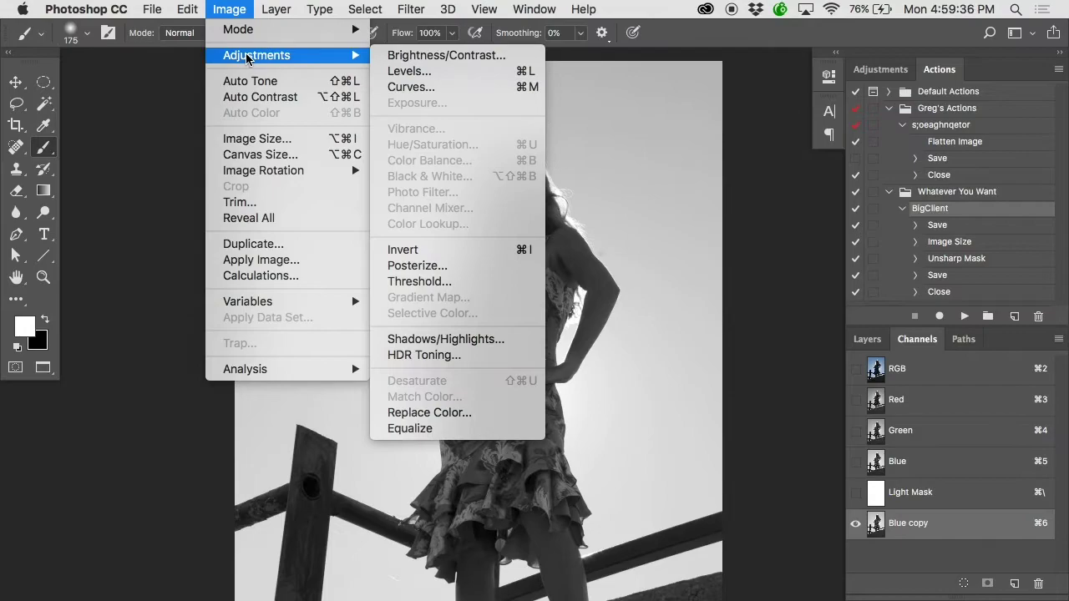
pyautogui.click(521, 77)
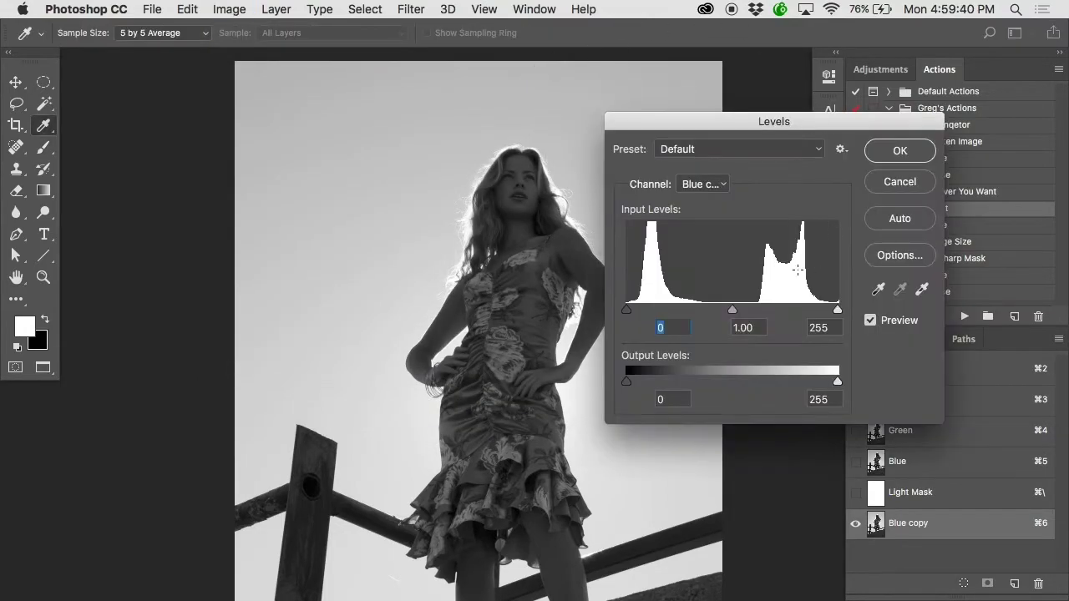
pyautogui.hscroll(5, 401, 278)
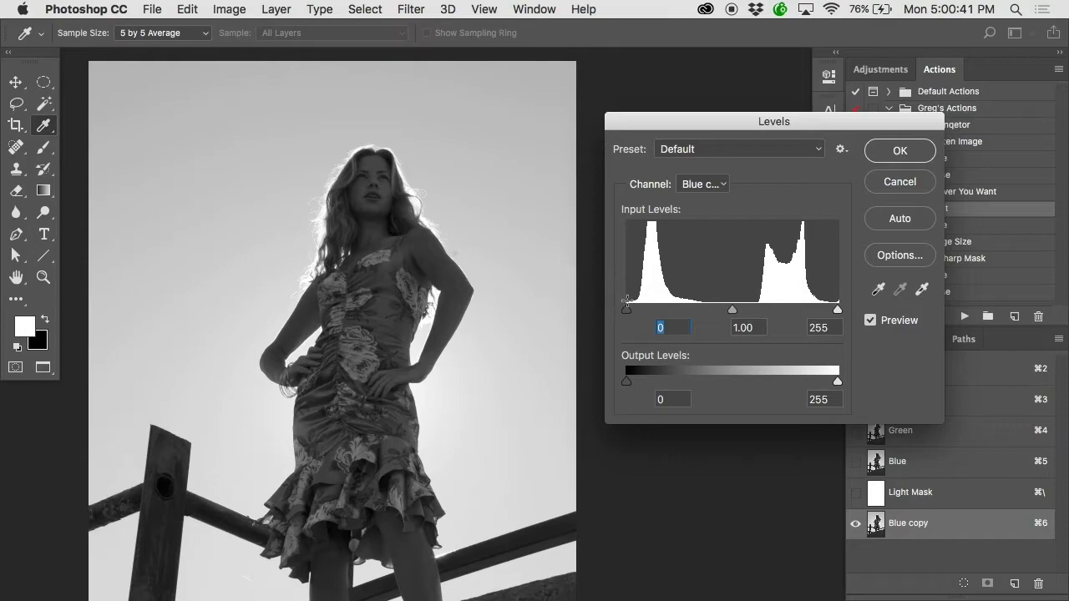
# Step: Set Blue copy Levels inputs to 62, 1.00 and 159, making the model a black silhouette
pyautogui.moveTo(628, 313); pyautogui.dragTo(679, 318)
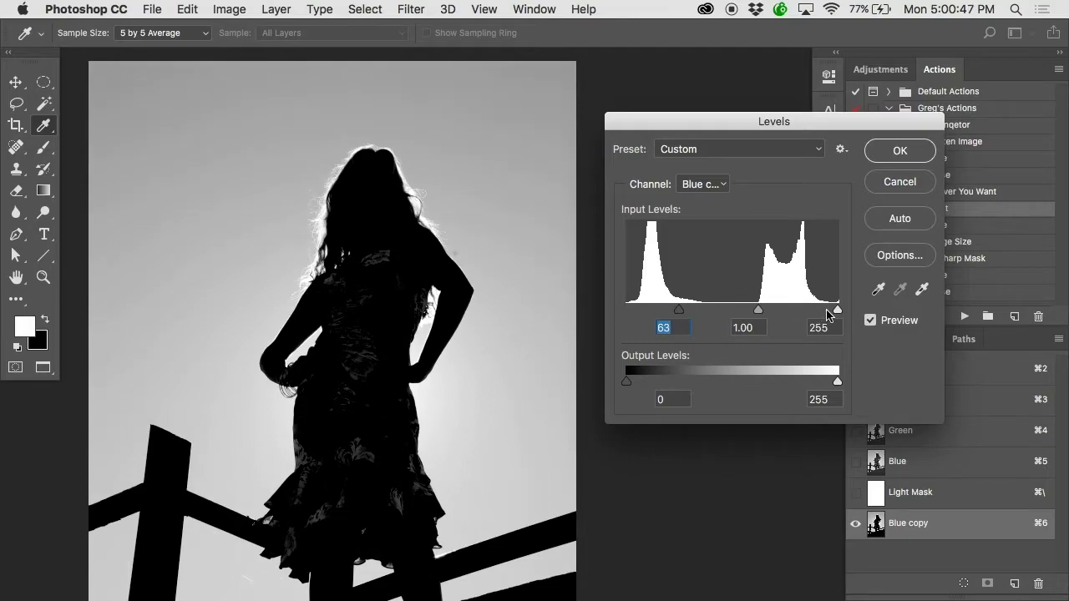
pyautogui.moveTo(839, 313); pyautogui.dragTo(761, 312)
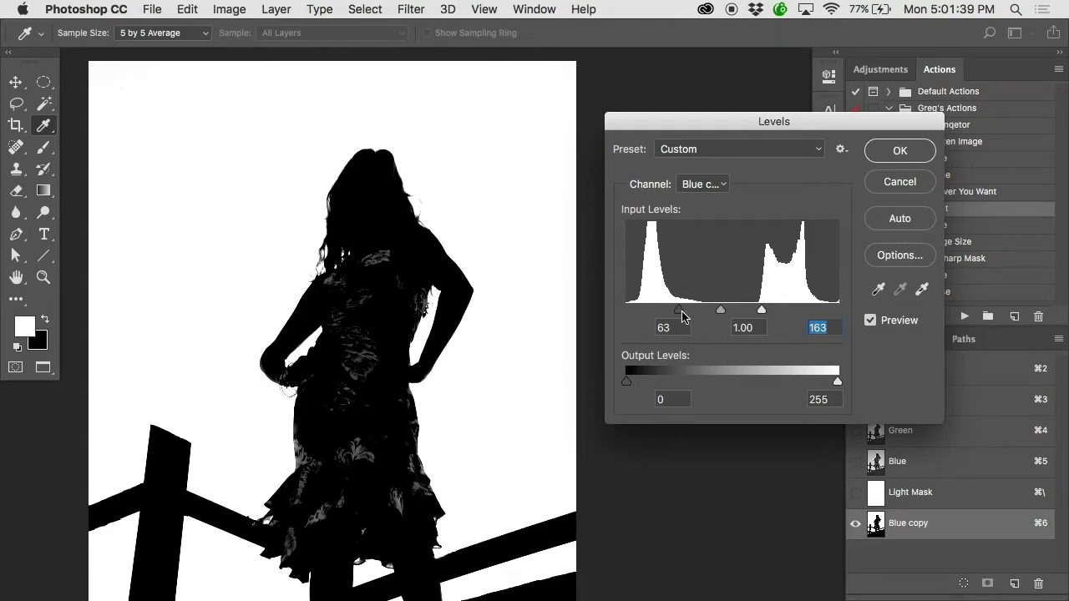
pyautogui.keyDown('super'); pyautogui.click(359, 278); pyautogui.keyUp('super')
pyautogui.hscroll(5, 362, 199)
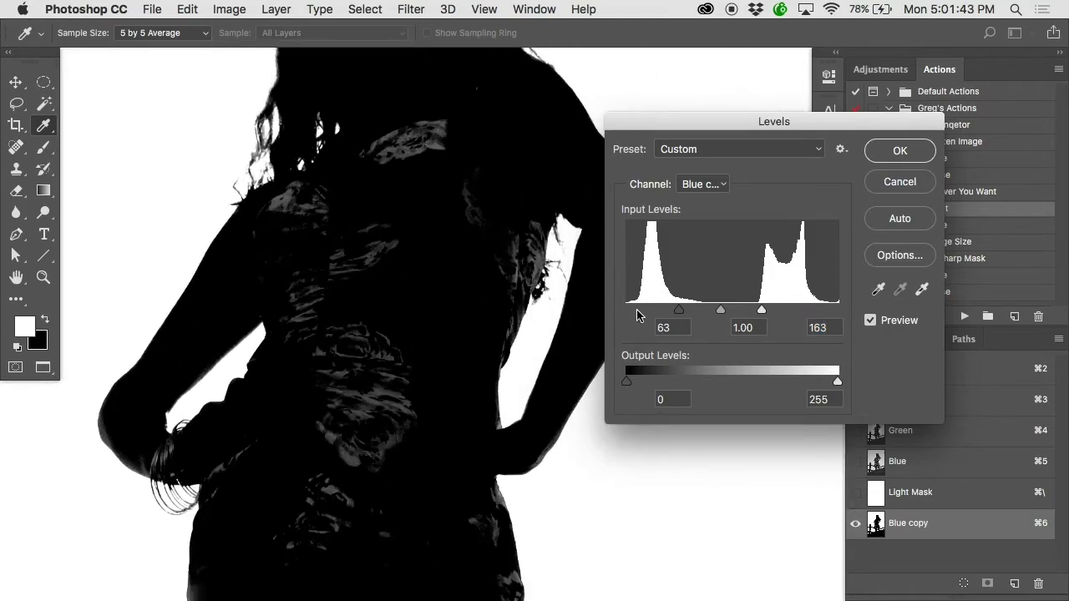
pyautogui.moveTo(678, 310); pyautogui.dragTo(728, 313)
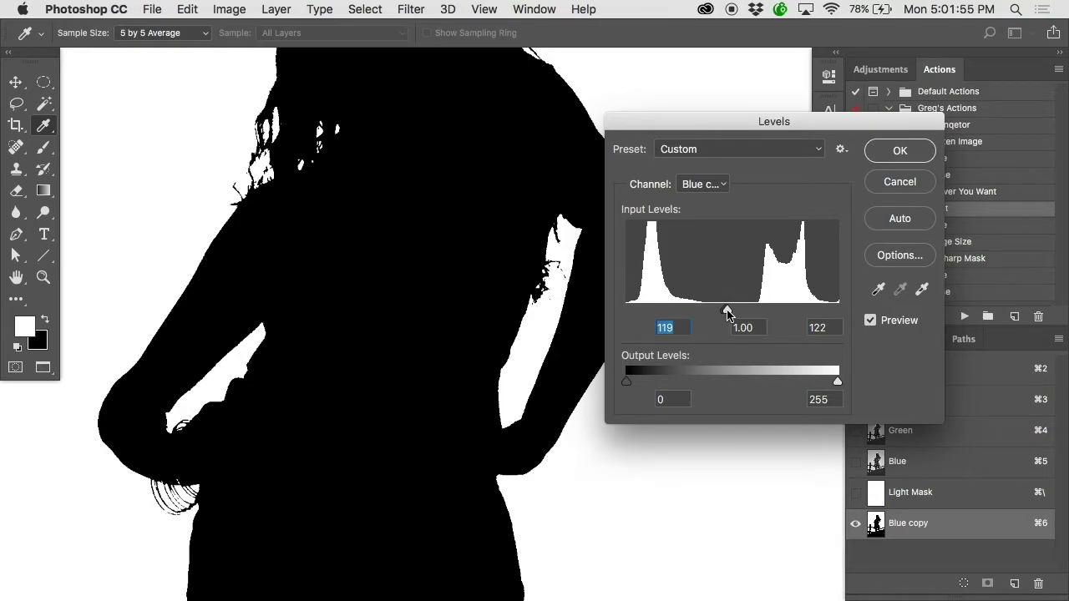
pyautogui.moveTo(727, 311); pyautogui.dragTo(678, 311)
# Step: Inspect the hair edge zoomed in and raise the Levels black input to 74, white at 159
pyautogui.scroll(5, 481, 554)
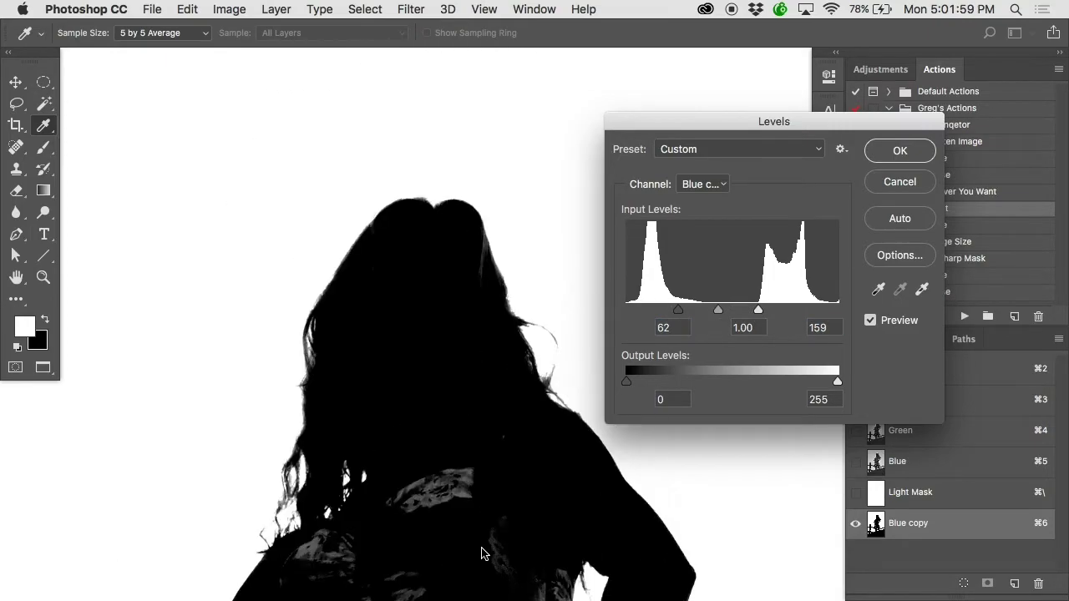
pyautogui.scroll(3, 325, 270)
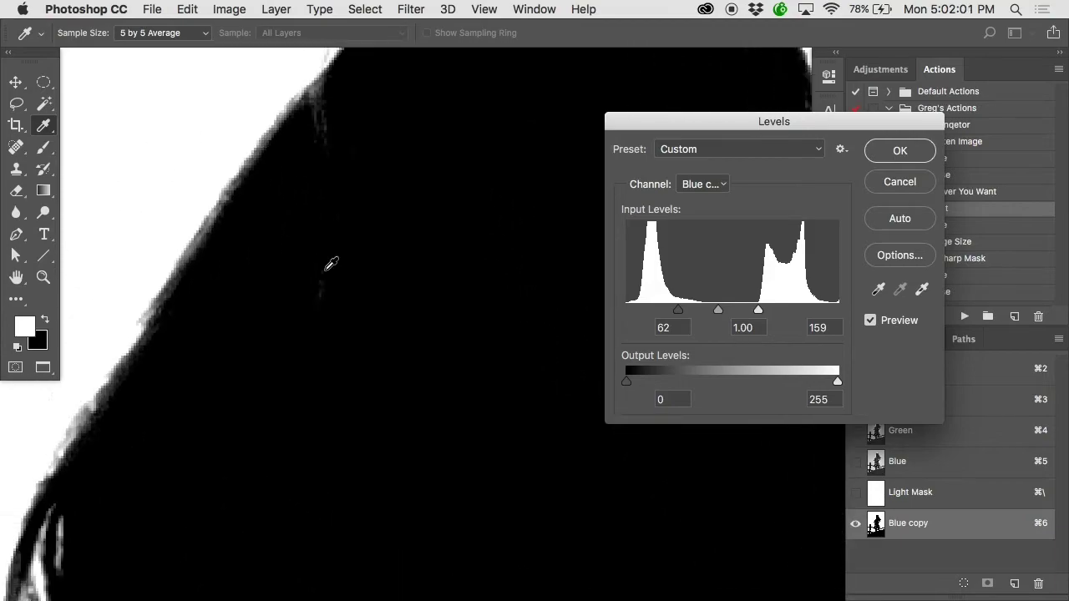
pyautogui.scroll(-3, 356, 335)
pyautogui.scroll(3, 355, 335)
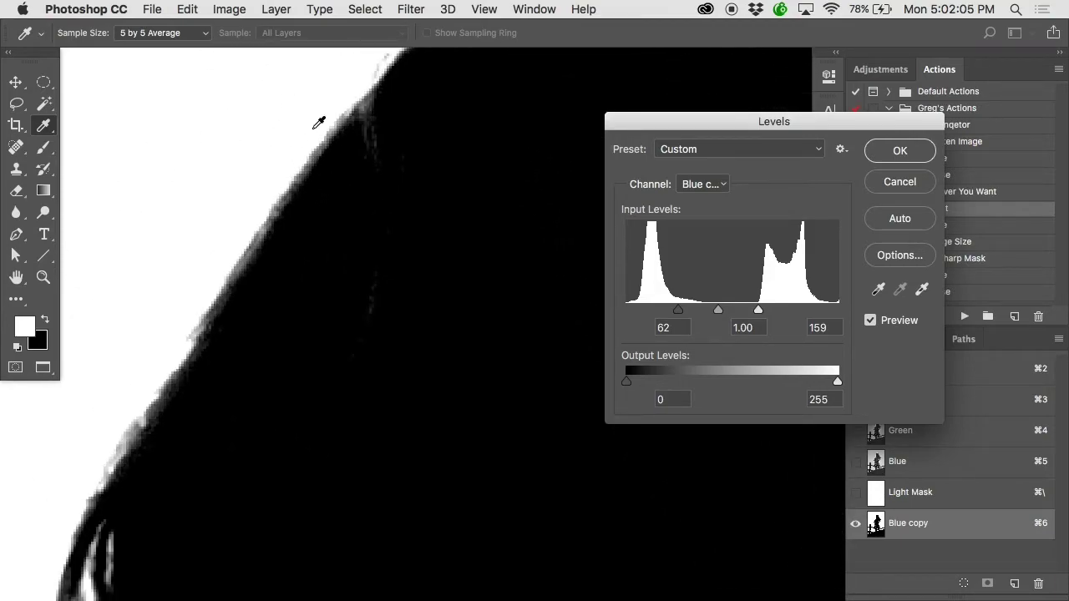
pyautogui.scroll(-3, 326, 134)
pyautogui.scroll(3, 367, 176)
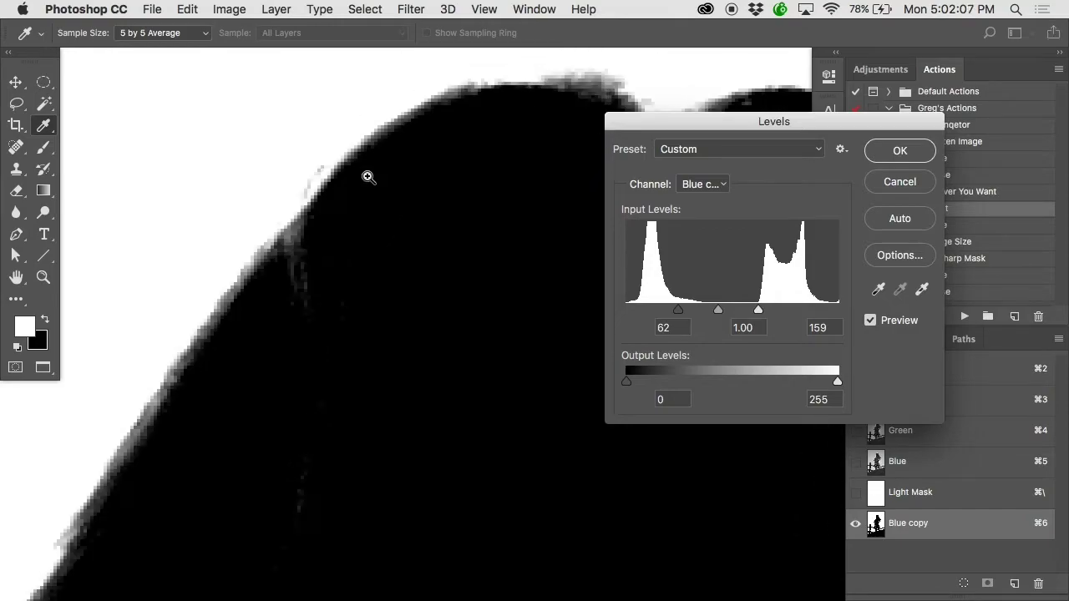
pyautogui.scroll(2, 367, 176)
pyautogui.moveTo(195, 208); pyautogui.dragTo(389, 264)
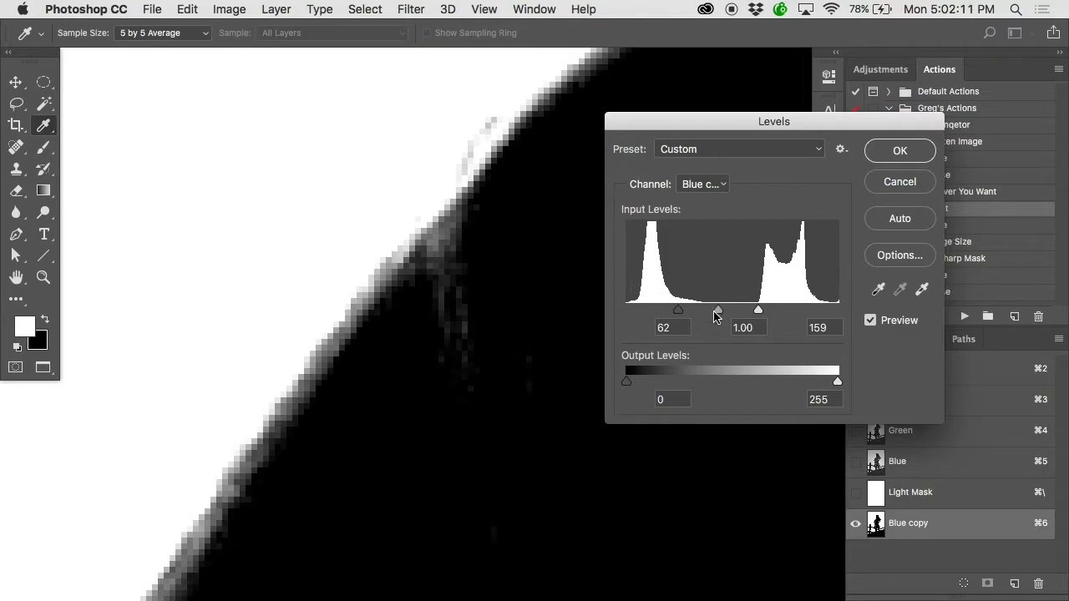
pyautogui.moveTo(678, 311); pyautogui.dragTo(758, 309)
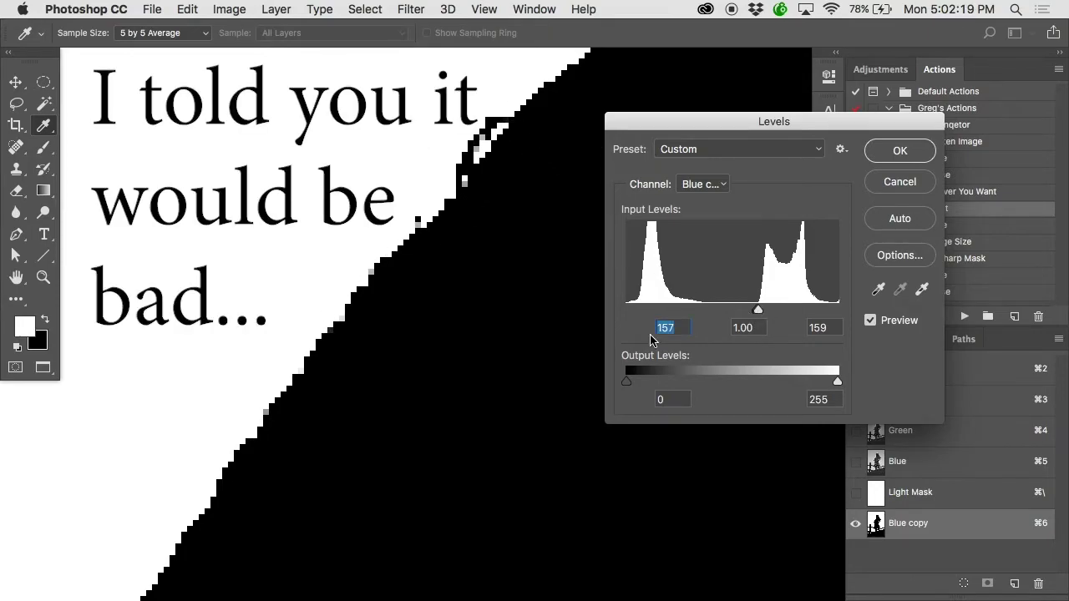
pyautogui.moveTo(757, 309); pyautogui.dragTo(686, 316)
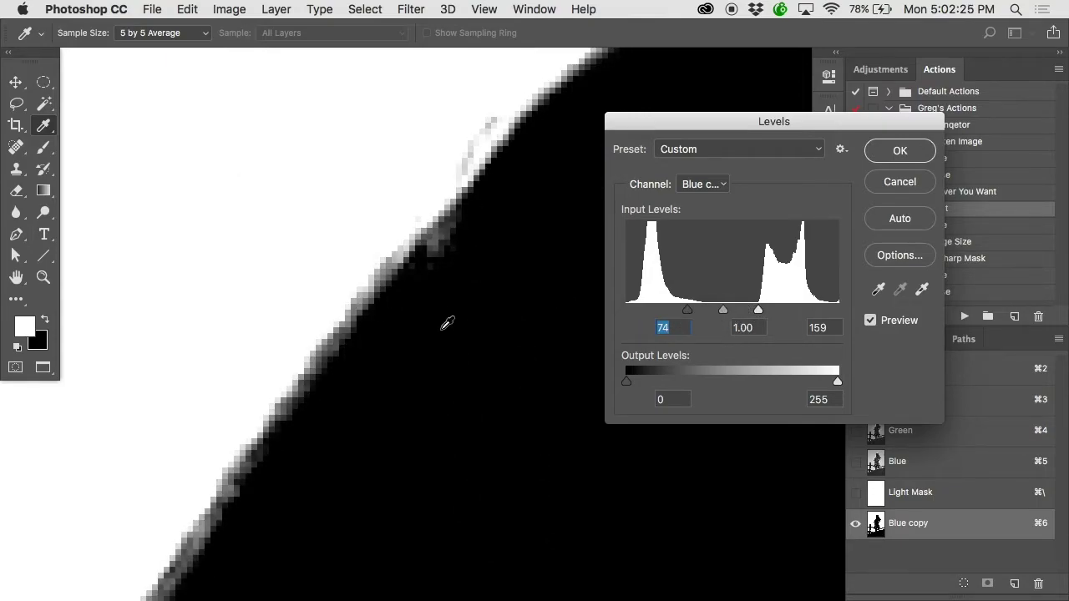
pyautogui.scroll(-3, 442, 330)
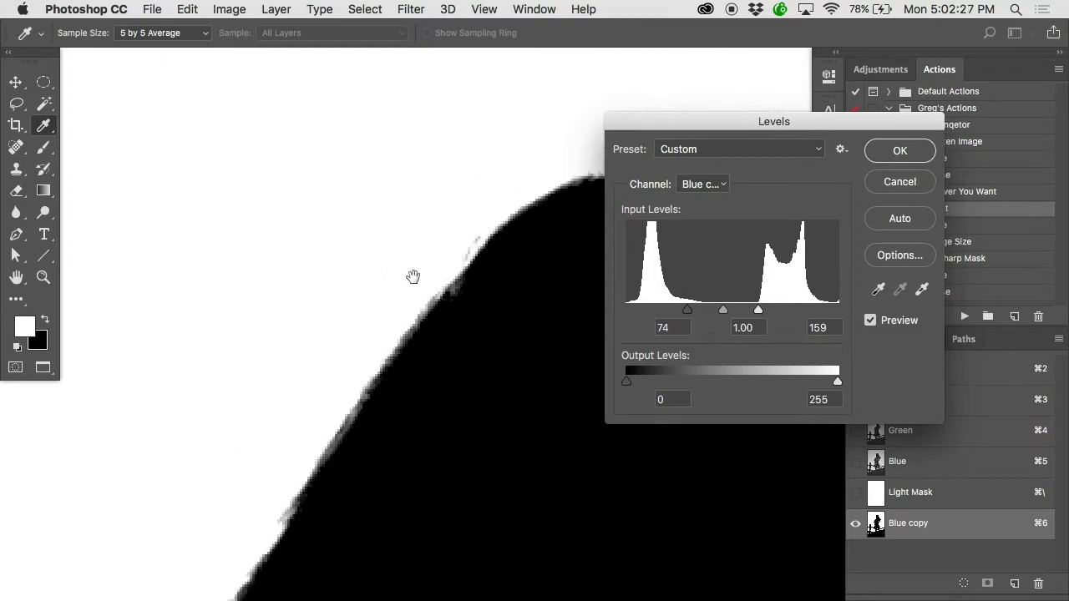
pyautogui.scroll(-3, 435, 427)
pyautogui.scroll(4, 437, 362)
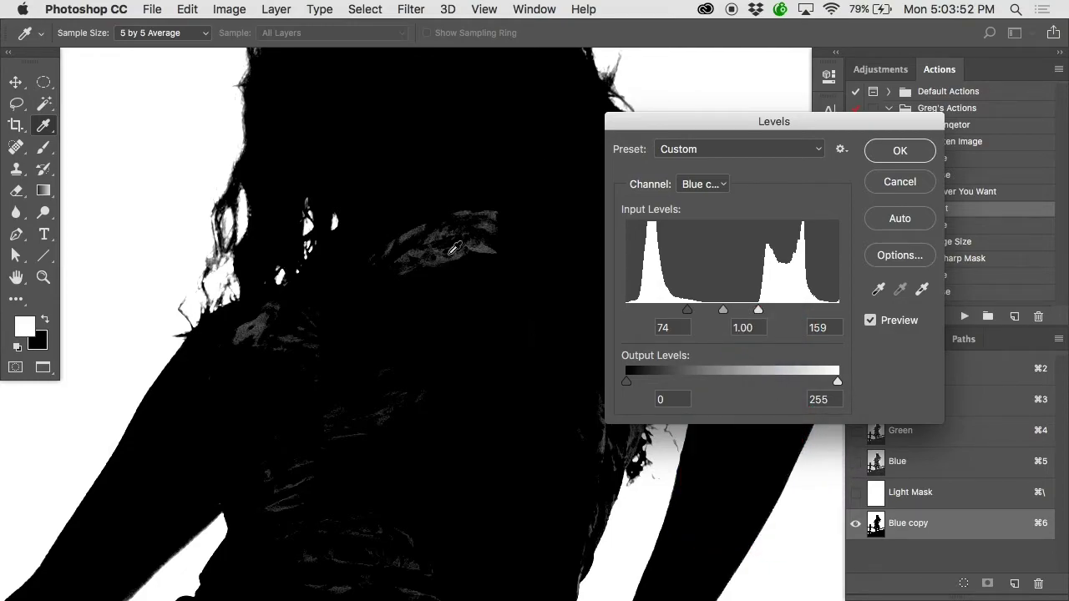
# Step: Apply the Levels adjustment to Blue copy and fit the whole image in the window
pyautogui.click(896, 149)
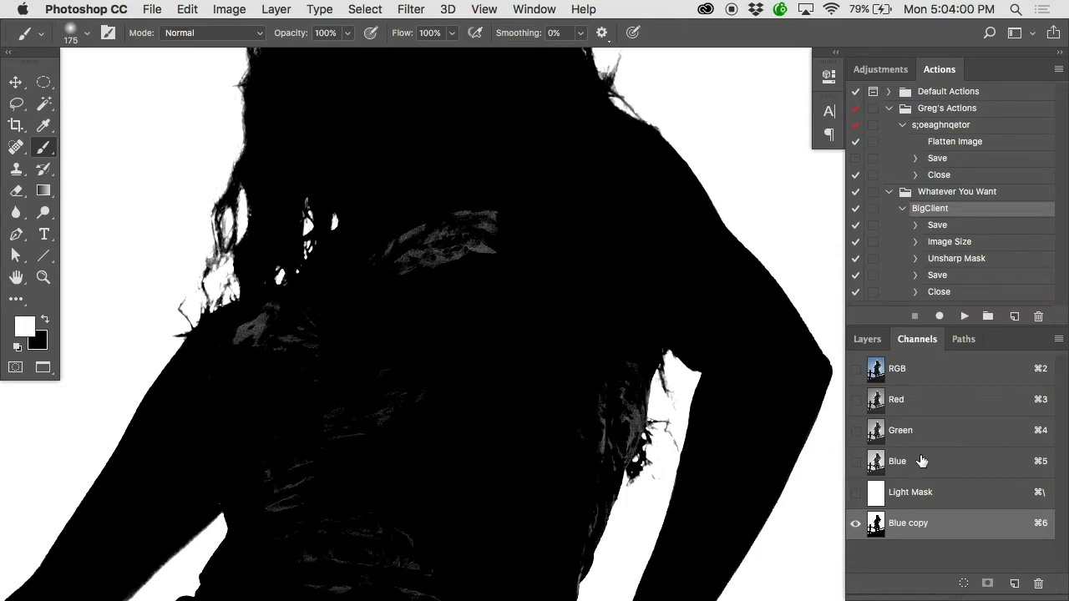
pyautogui.keyDown('alt'); pyautogui.click(493, 247); pyautogui.keyUp('alt')
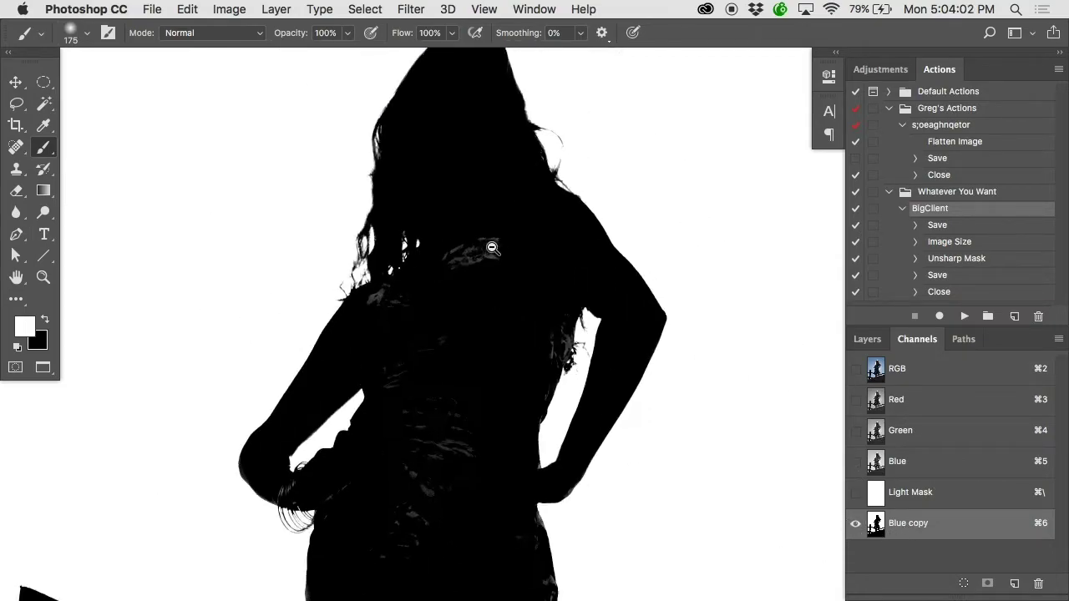
pyautogui.scroll(5, 492, 247)
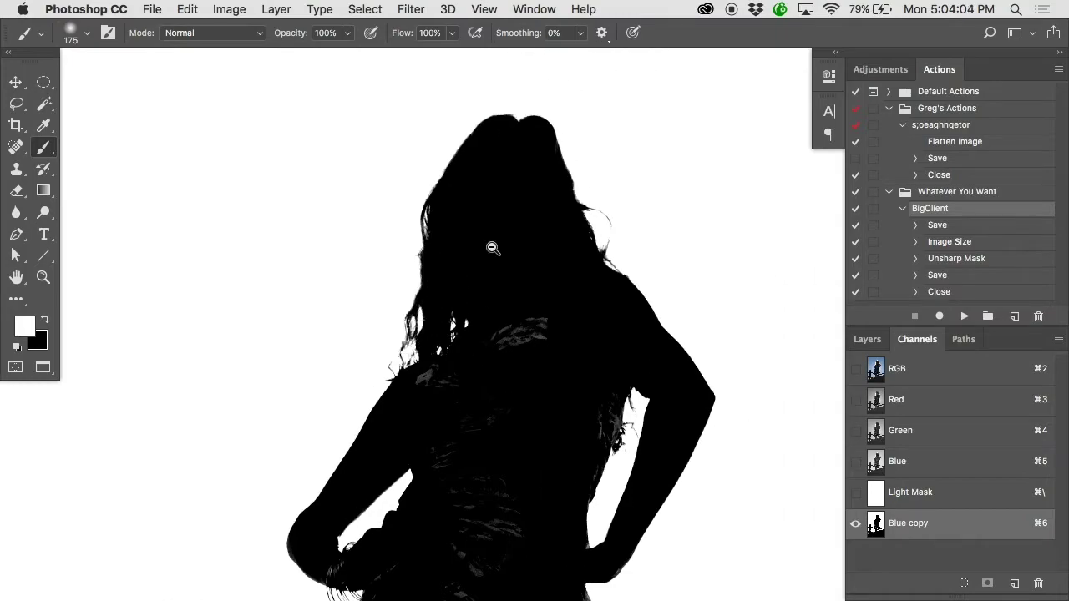
pyautogui.press('super+0')
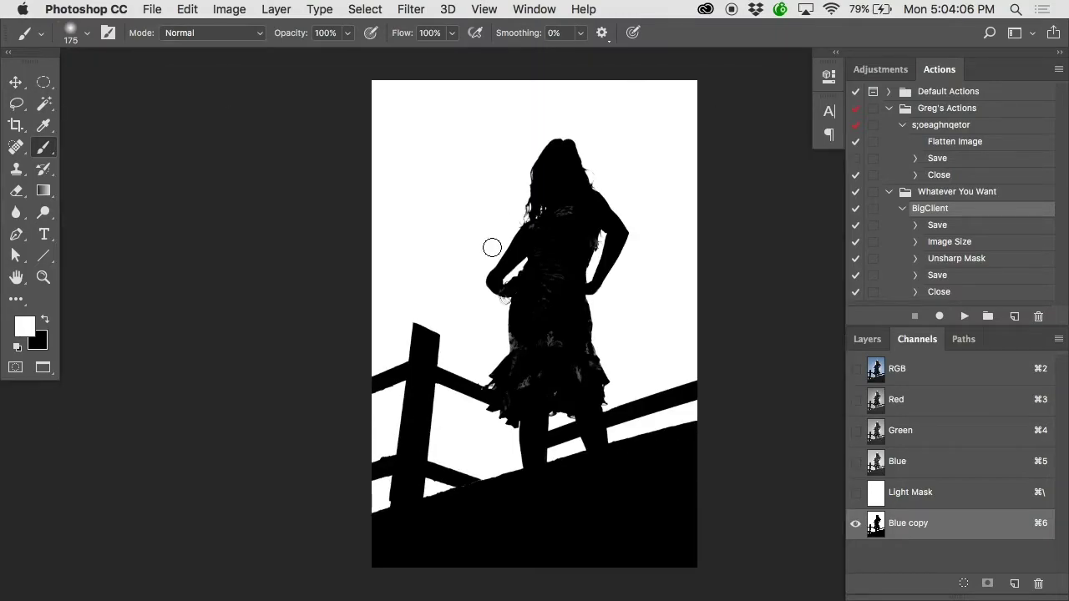
# Step: Return to the RGB composite and make the Light layer visible
pyautogui.click(896, 368)
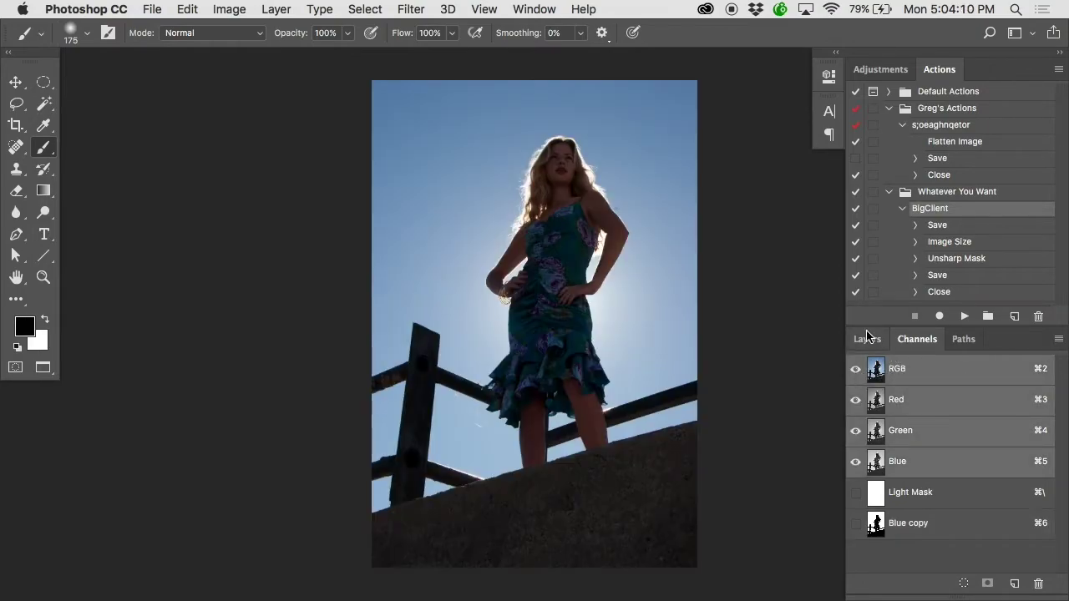
pyautogui.click(866, 339)
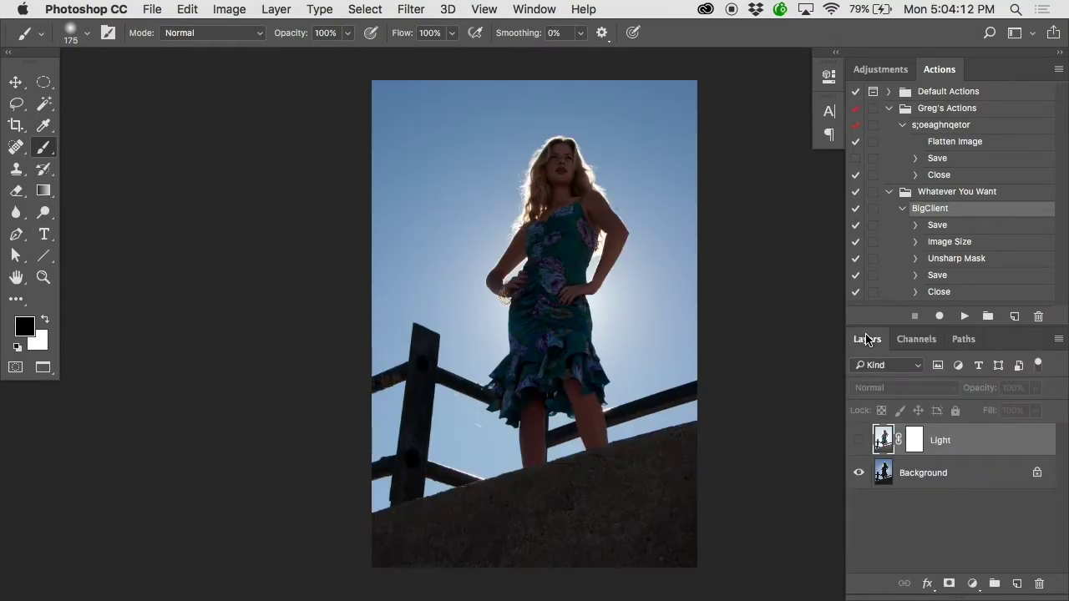
pyautogui.click(860, 441)
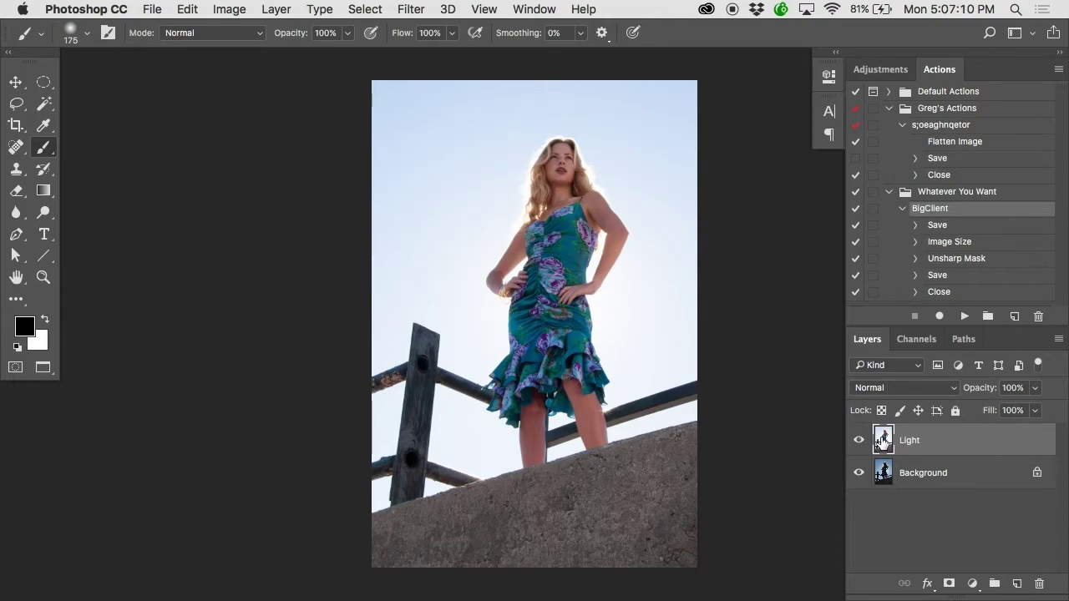
# Step: Load a selection from the Blue copy channel via Select > Load Selection
pyautogui.click(351, 7)
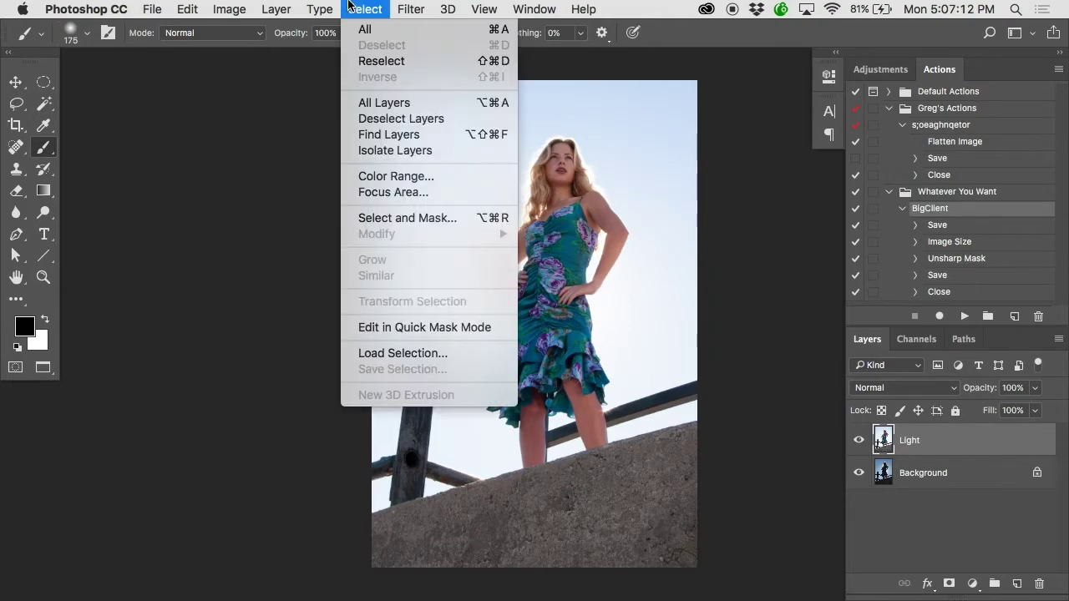
pyautogui.click(443, 354)
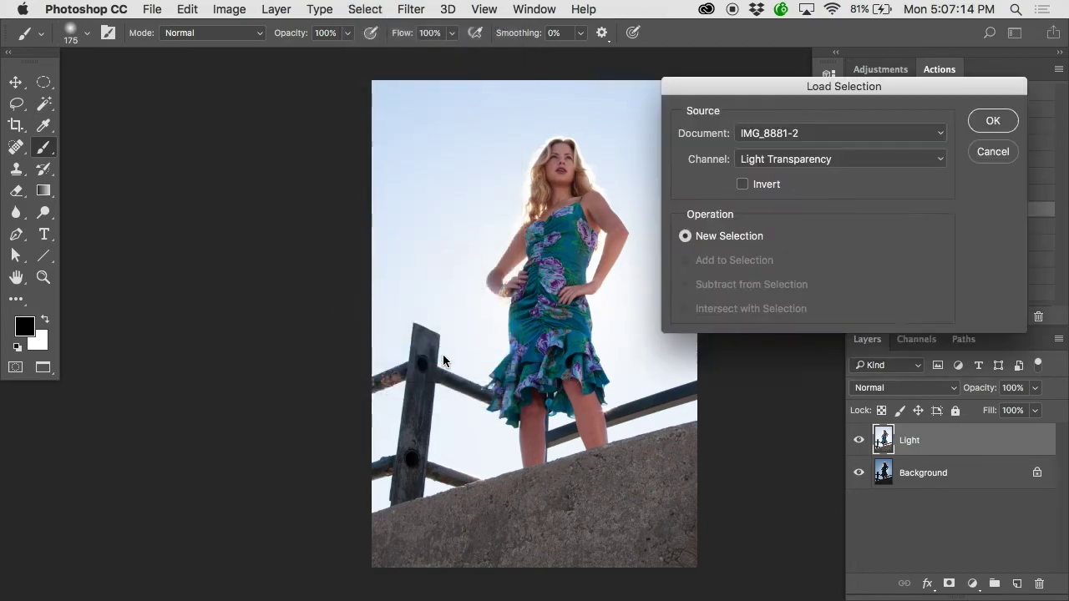
pyautogui.click(837, 159)
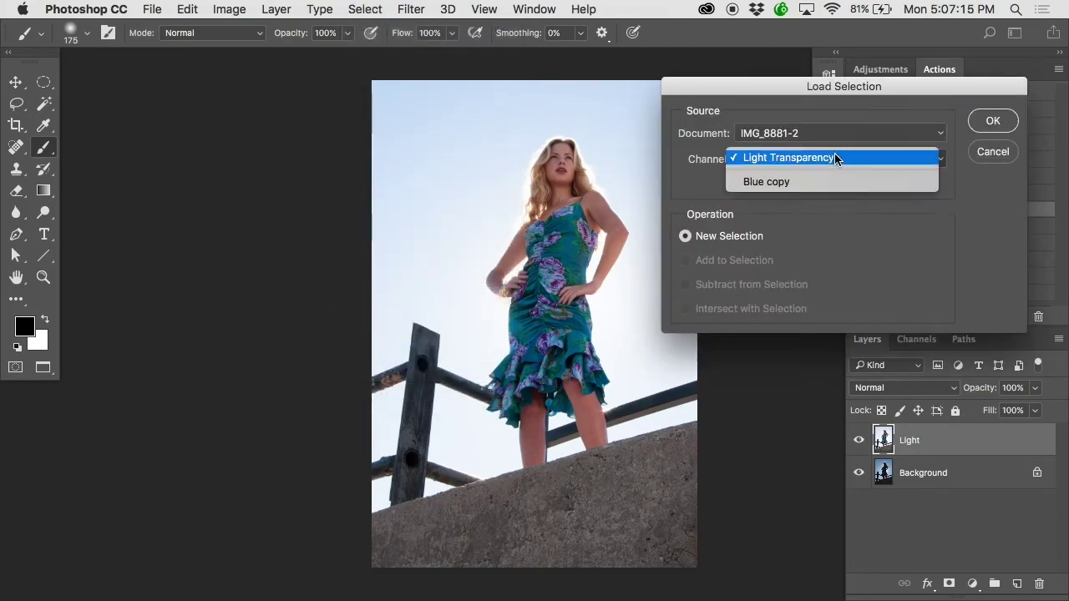
pyautogui.click(778, 184)
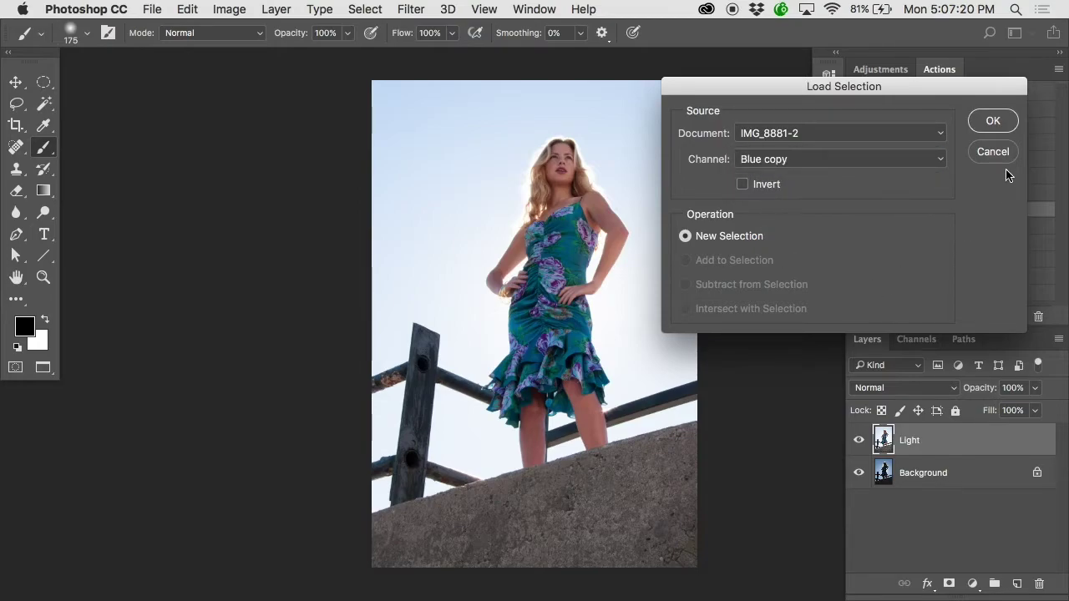
pyautogui.click(993, 121)
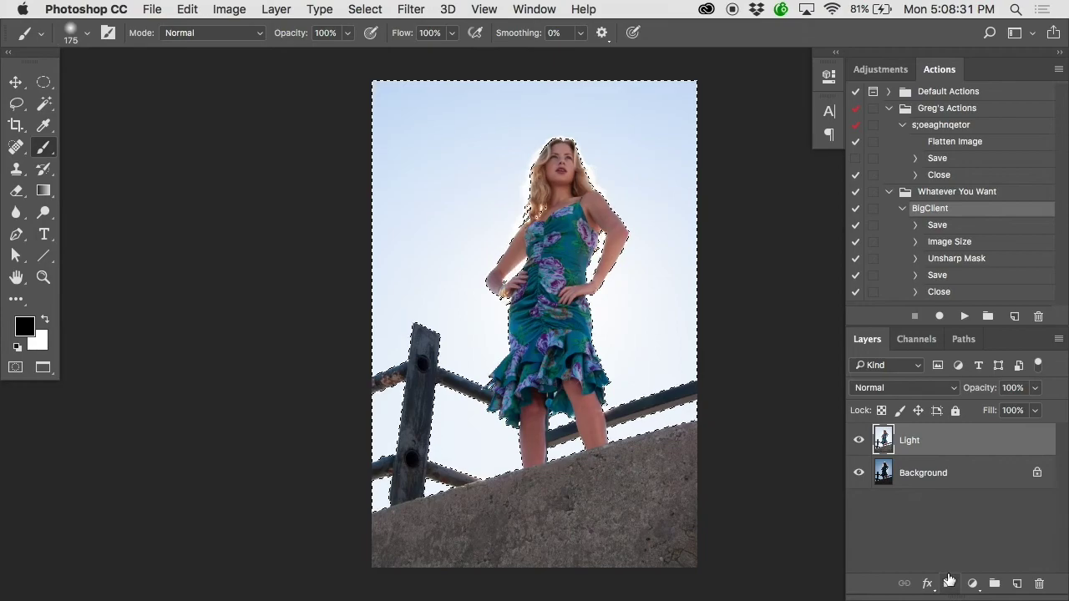
# Step: Add a mask to the Light layer from the selection, invert it with Cmd+I, and view it zoomed in
pyautogui.click(949, 582)
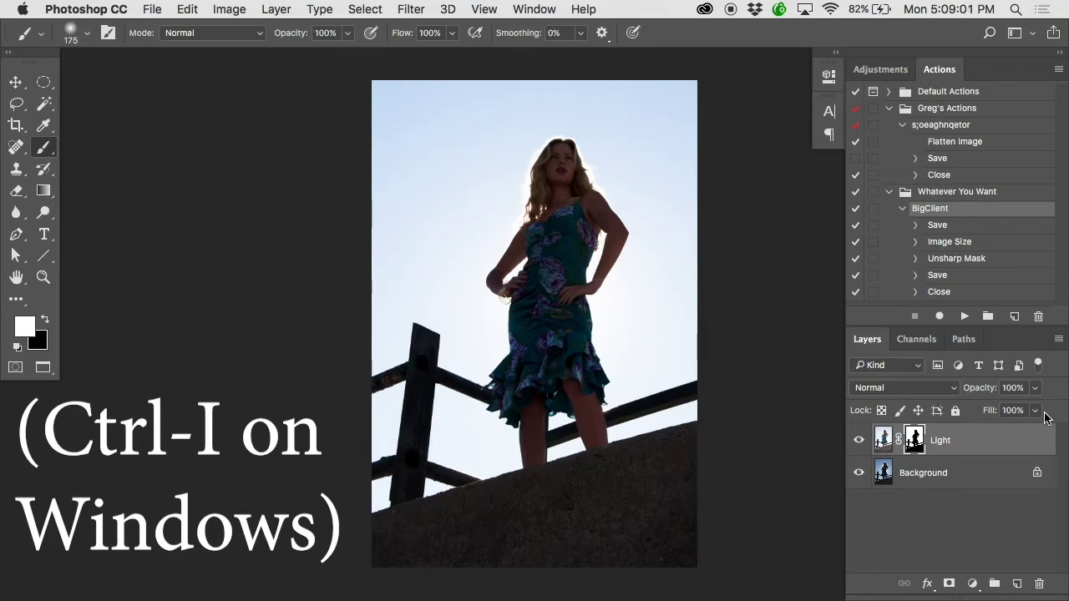
pyautogui.press('super+i')
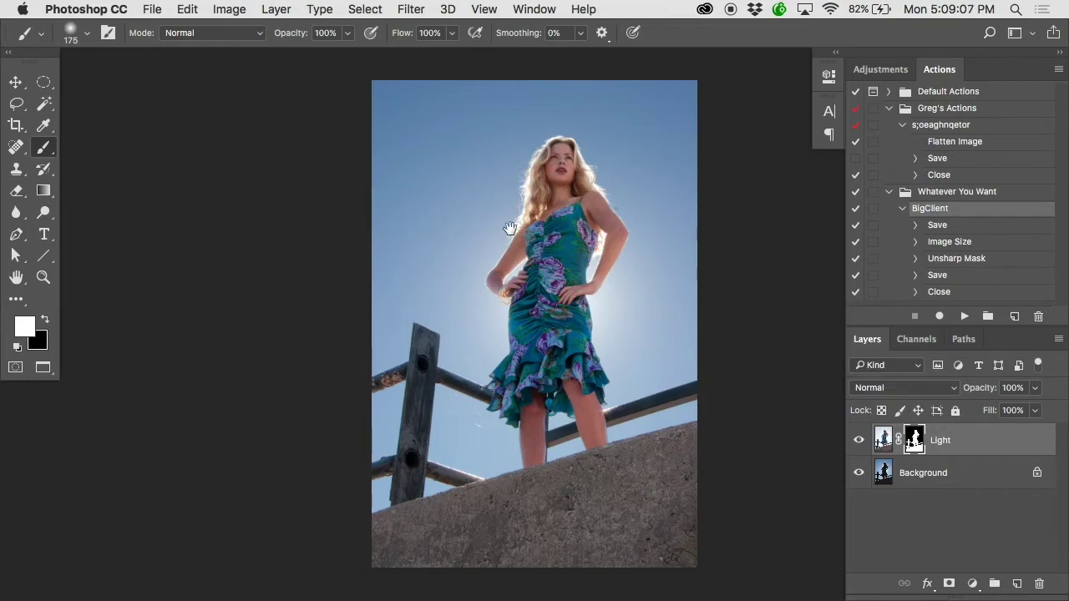
pyautogui.moveTo(528, 239); pyautogui.dragTo(446, 287)
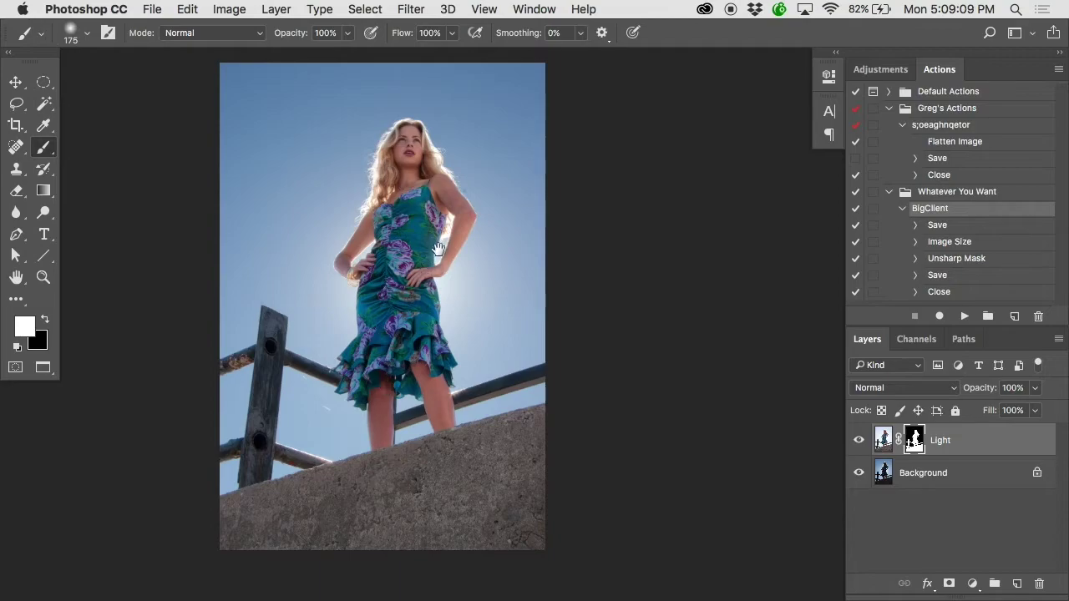
pyautogui.press('super+equal')
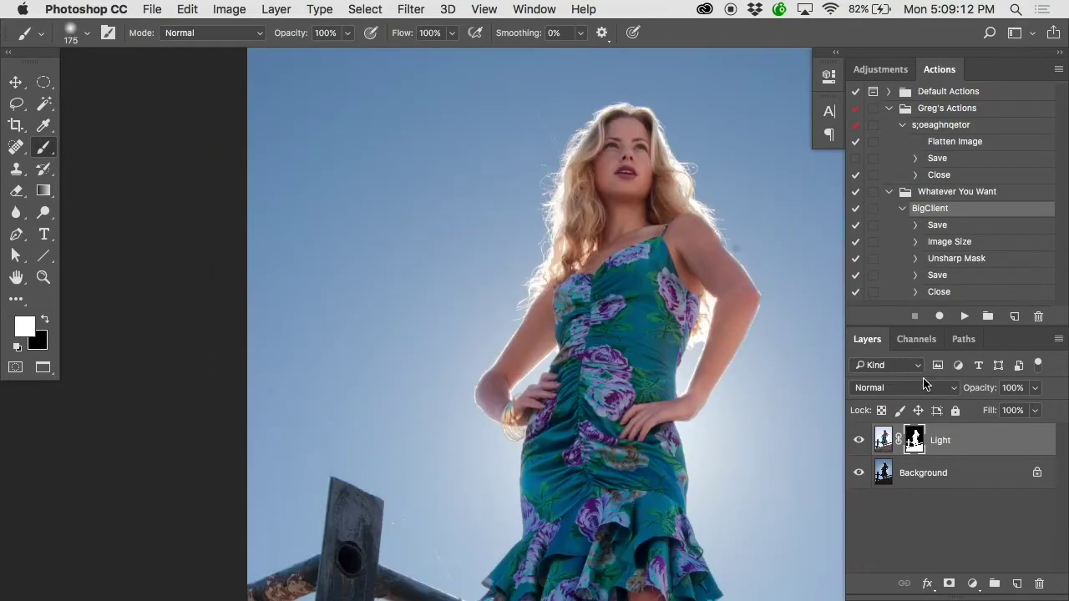
pyautogui.keyDown('alt'); pyautogui.click(914, 436); pyautogui.keyUp('alt')
# Step: Zoom in closer on the Light mask to inspect it, then return to the colour composite
pyautogui.scroll(3, 652, 232)
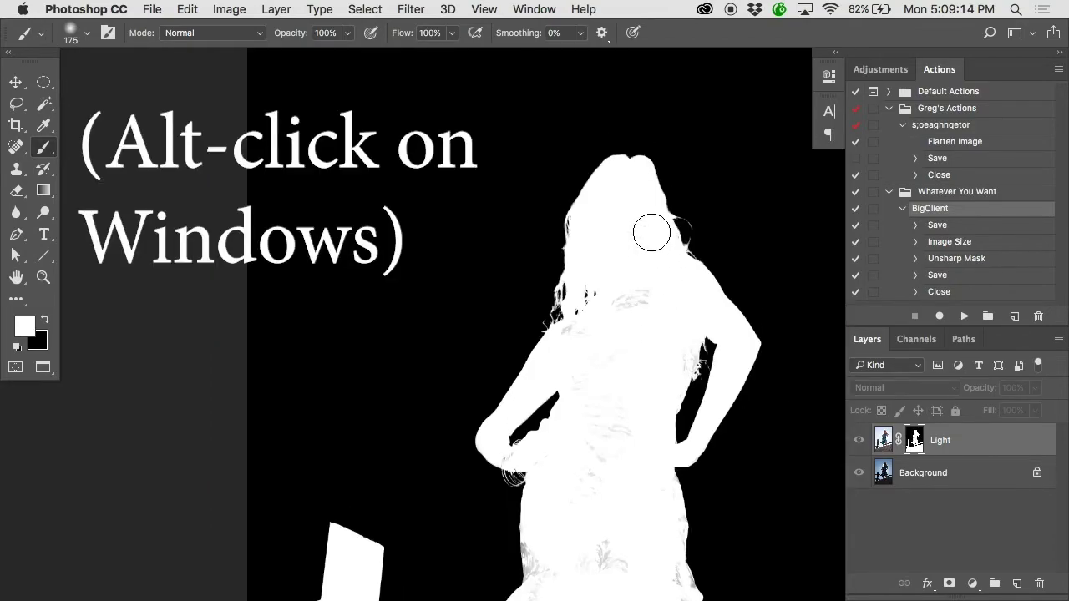
pyautogui.scroll(-10, 651, 233)
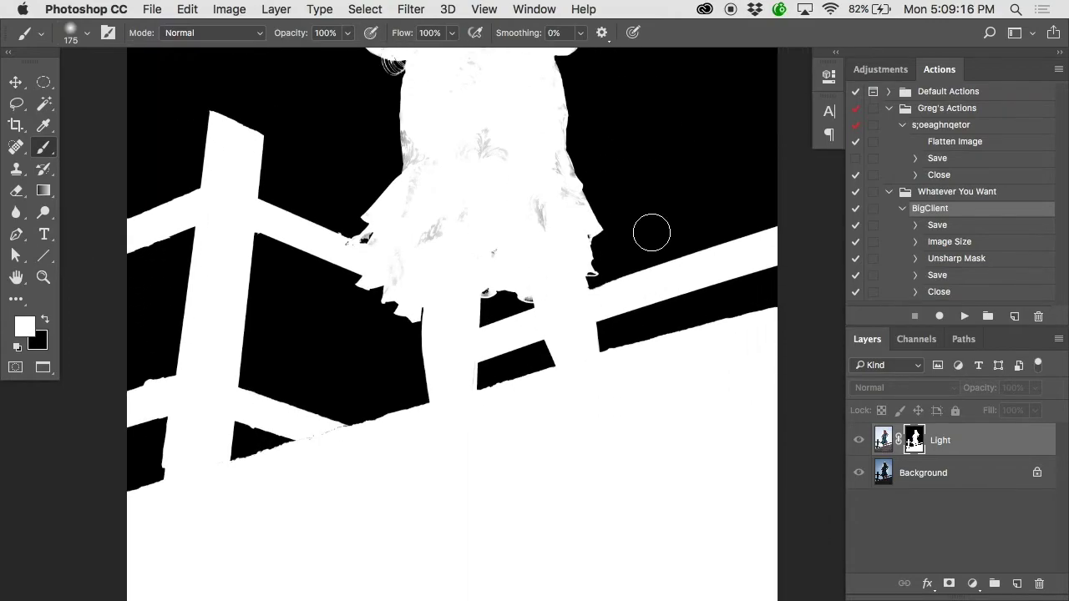
pyautogui.scroll(8, 651, 232)
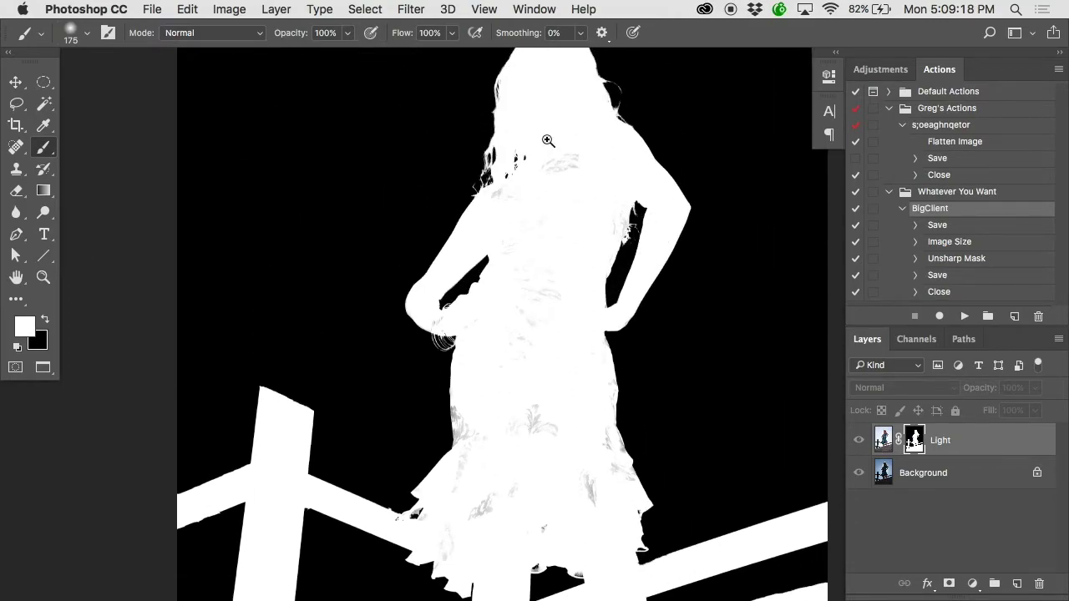
pyautogui.keyDown('super'); pyautogui.click(548, 140); pyautogui.keyUp('super')
pyautogui.scroll(5, 615, 348)
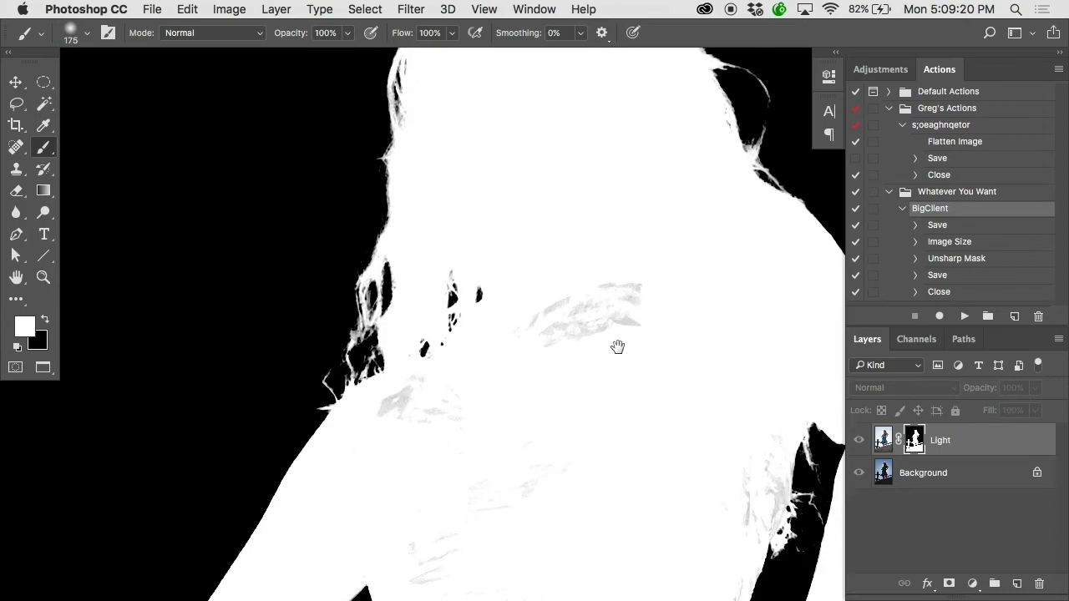
pyautogui.keyDown('alt'); pyautogui.click(914, 439); pyautogui.keyUp('alt')
# Step: Toggle the Light layer and its mask off and on to compare, leaving the mask enabled
pyautogui.click(859, 441)
pyautogui.click(859, 441)
pyautogui.keyDown('shift'); pyautogui.click(914, 440); pyautogui.keyUp('shift')
pyautogui.keyDown('shift'); pyautogui.click(914, 440); pyautogui.keyUp('shift')
pyautogui.keyDown('shift'); pyautogui.click(914, 440); pyautogui.keyUp('shift')
pyautogui.keyDown('shift'); pyautogui.click(914, 441); pyautogui.keyUp('shift')
pyautogui.keyDown('shift'); pyautogui.click(914, 440); pyautogui.keyUp('shift')
pyautogui.scroll(5, 577, 318)
pyautogui.keyDown('shift'); pyautogui.click(914, 439); pyautogui.keyUp('shift')
pyautogui.keyDown('shift'); pyautogui.click(914, 439); pyautogui.keyUp('shift')
pyautogui.keyDown('alt'); pyautogui.click(914, 438); pyautogui.keyUp('alt')
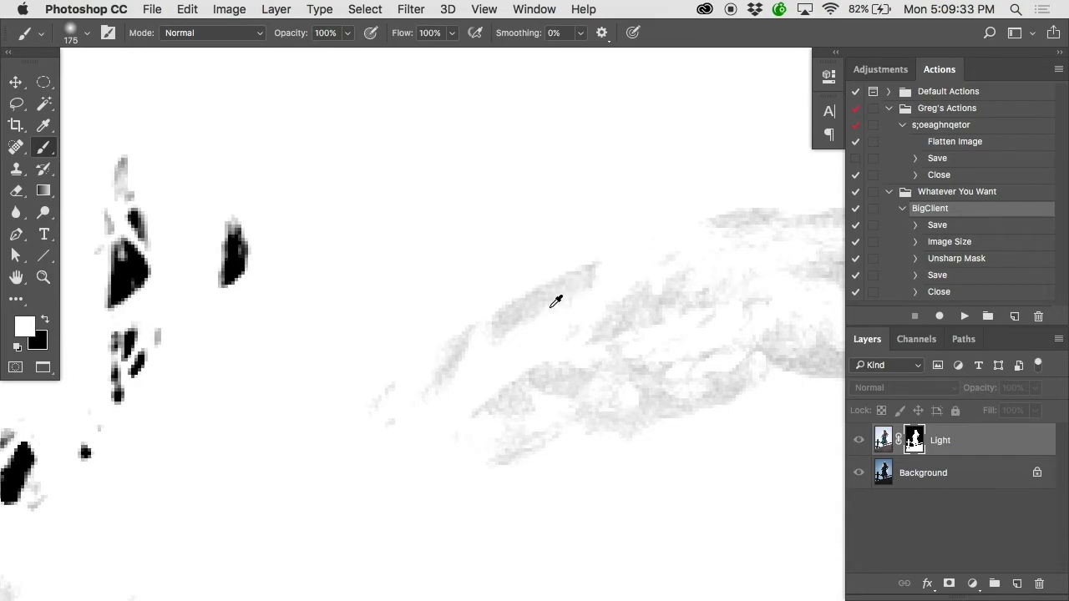
pyautogui.keyDown('alt'); pyautogui.click(913, 440); pyautogui.keyUp('alt')
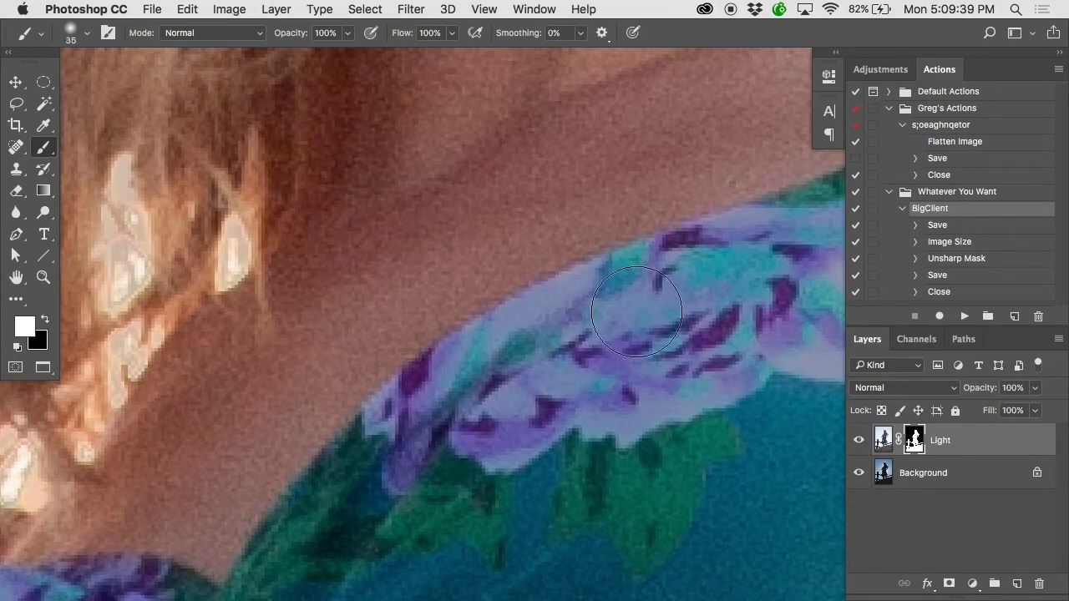
pyautogui.keyDown('alt'); pyautogui.click(914, 440); pyautogui.keyUp('alt')
pyautogui.moveTo(640, 319)
pyautogui.mouseDown()
pyautogui.moveTo(644, 280)
pyautogui.moveTo(403, 490)
pyautogui.moveTo(529, 274)
pyautogui.moveTo(594, 217)
pyautogui.moveTo(736, 329)
pyautogui.moveTo(736, 359)
pyautogui.moveTo(664, 417)
pyautogui.moveTo(685, 105)
pyautogui.moveTo(697, 343)
pyautogui.moveTo(677, 368)
pyautogui.moveTo(556, 186)
pyautogui.moveTo(625, 336)
pyautogui.moveTo(327, 435)
pyautogui.moveTo(487, 421)
pyautogui.mouseUp()
pyautogui.hscroll(5, 663, 417)
pyautogui.press('super+z')
pyautogui.press('super+z')
pyautogui.press('super+z')
pyautogui.press('super+z')
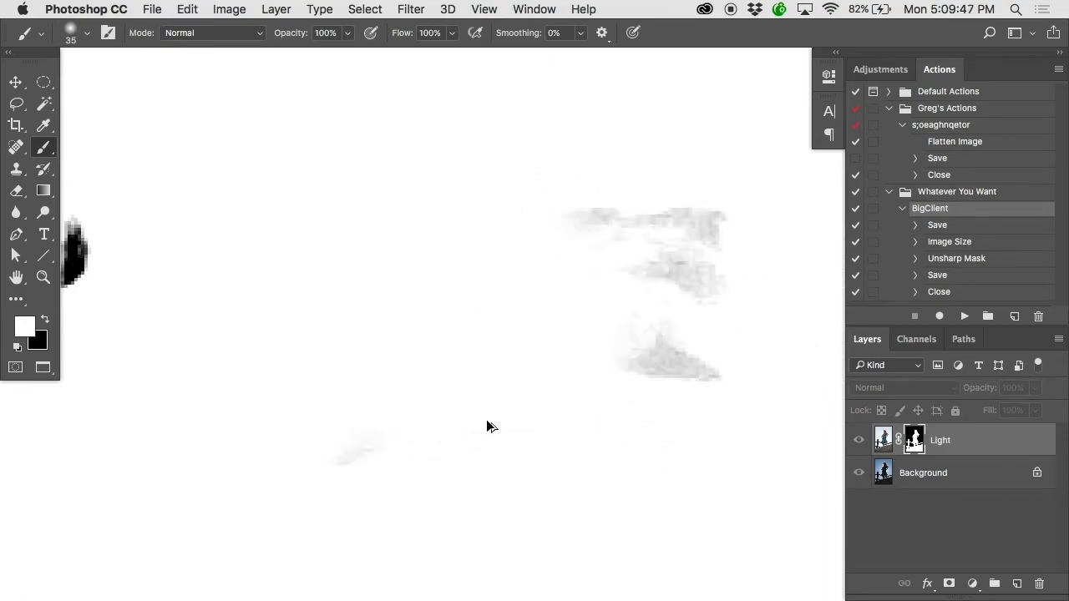
pyautogui.keyDown('alt'); pyautogui.click(922, 437); pyautogui.keyUp('alt')
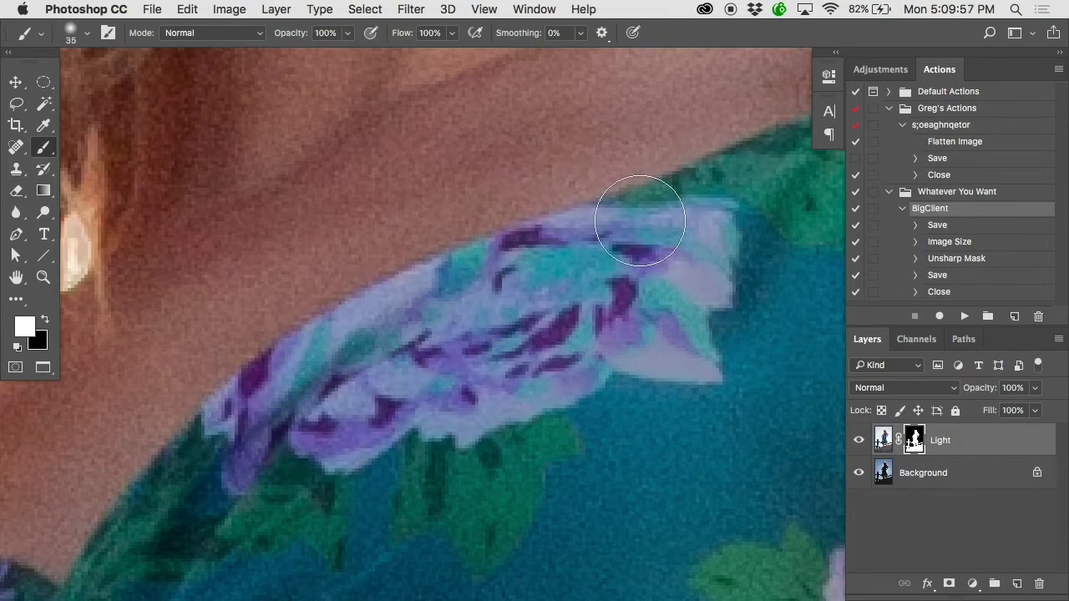
# Step: Show the Light mask alone and zoom out to the hair edge
pyautogui.keyDown('alt'); pyautogui.click(914, 440); pyautogui.keyUp('alt')
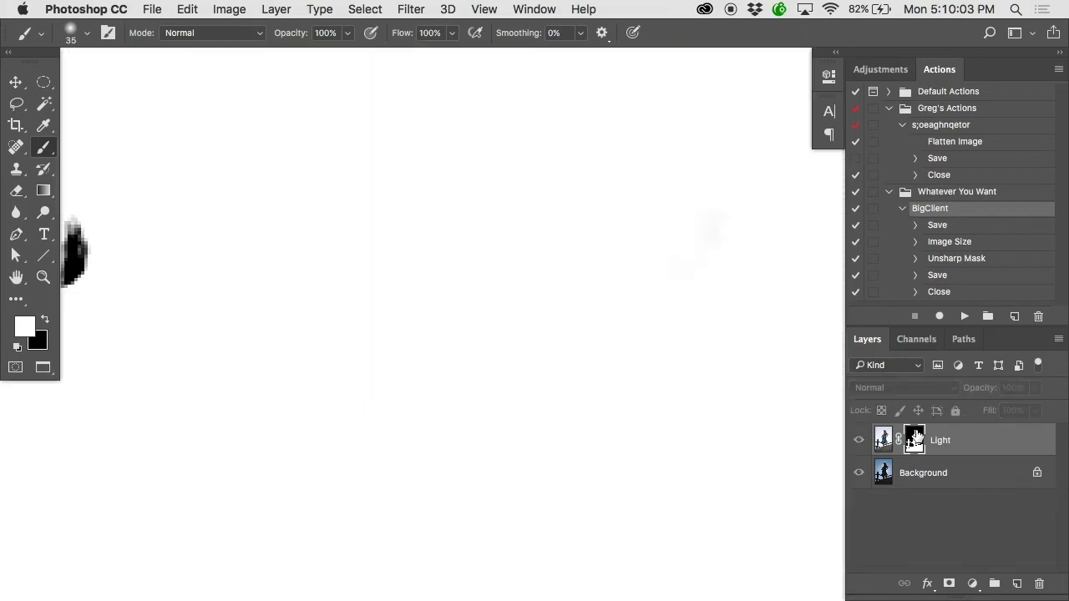
pyautogui.keyDown('alt'); pyautogui.keyDown('super'); pyautogui.click(600, 401); pyautogui.keyUp('super'); pyautogui.keyUp('alt')
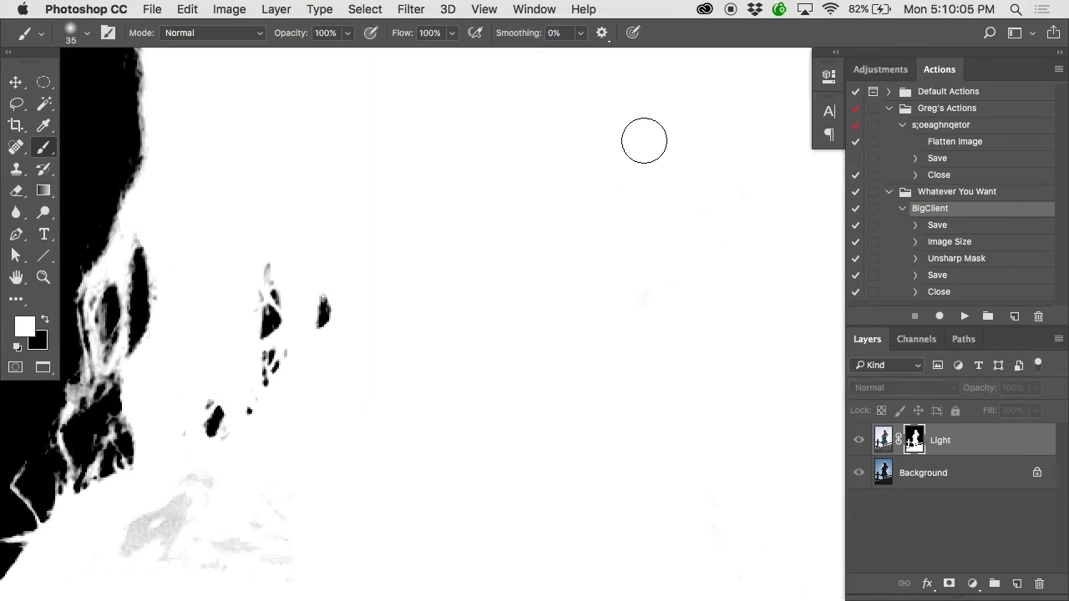
pyautogui.moveTo(512, 423); pyautogui.dragTo(697, 39)
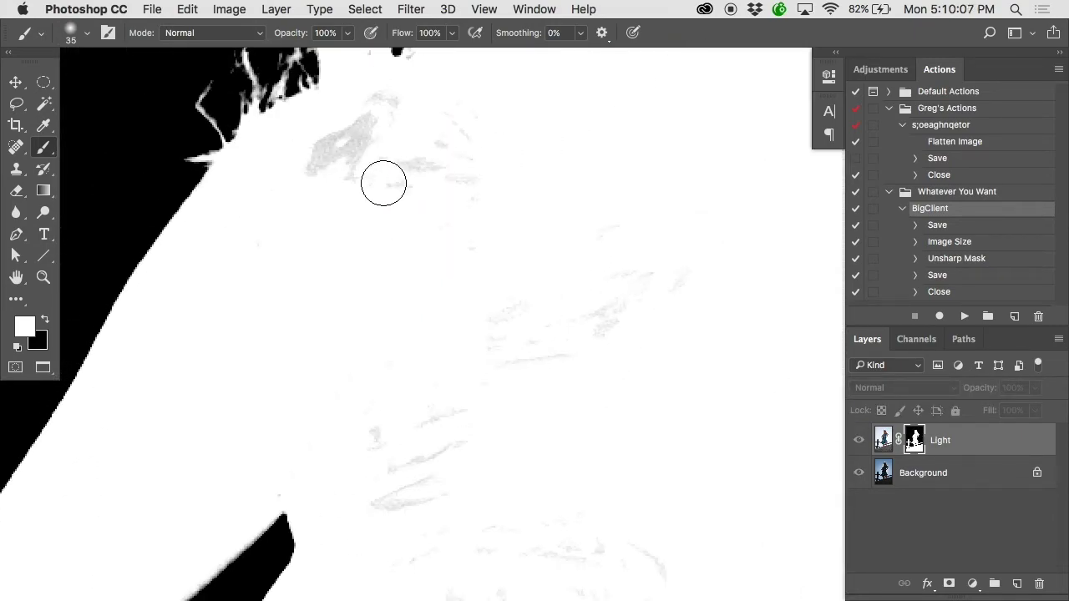
pyautogui.scroll(5, 370, 114)
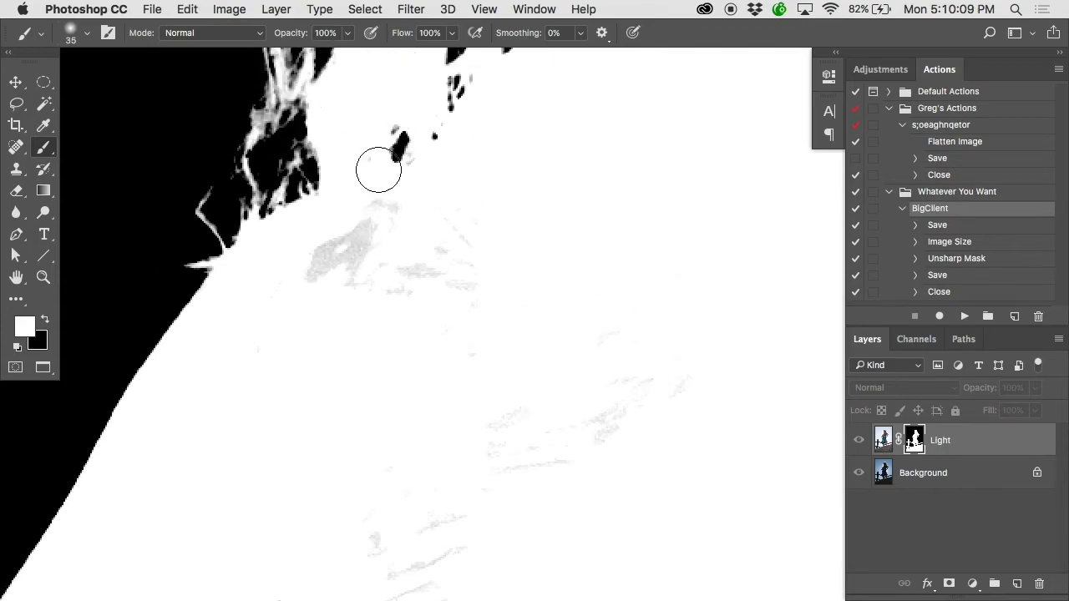
# Step: Paint white over the grey specks in the Light mask
pyautogui.moveTo(400, 310); pyautogui.dragTo(528, 185)
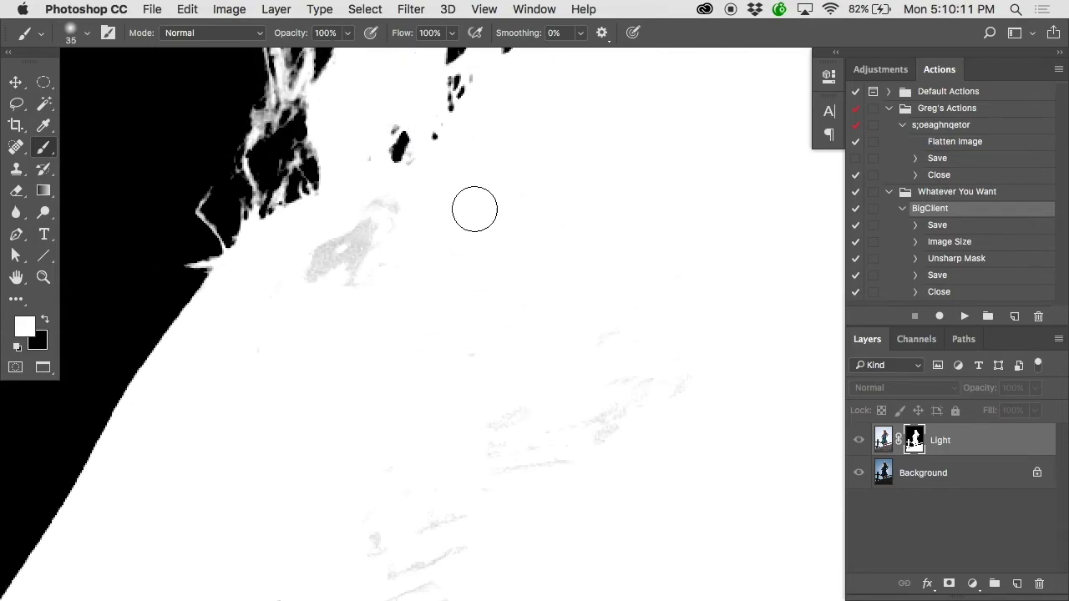
pyautogui.moveTo(353, 278)
pyautogui.mouseDown()
pyautogui.moveTo(365, 231)
pyautogui.moveTo(375, 258)
pyautogui.mouseUp()
pyautogui.scroll(-4, 501, 315)
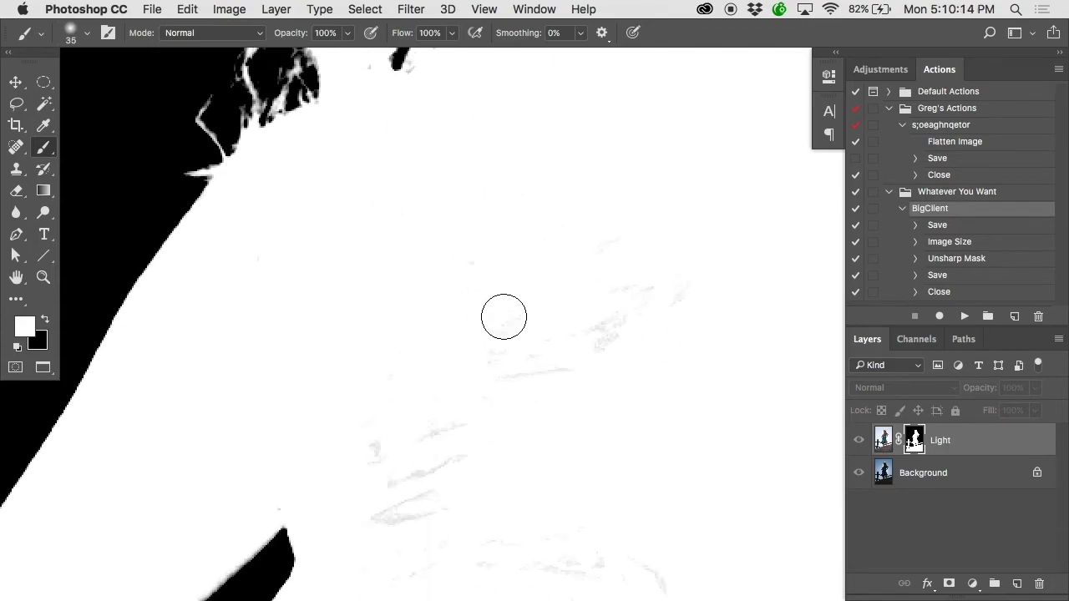
pyautogui.scroll(-15, 481, 348)
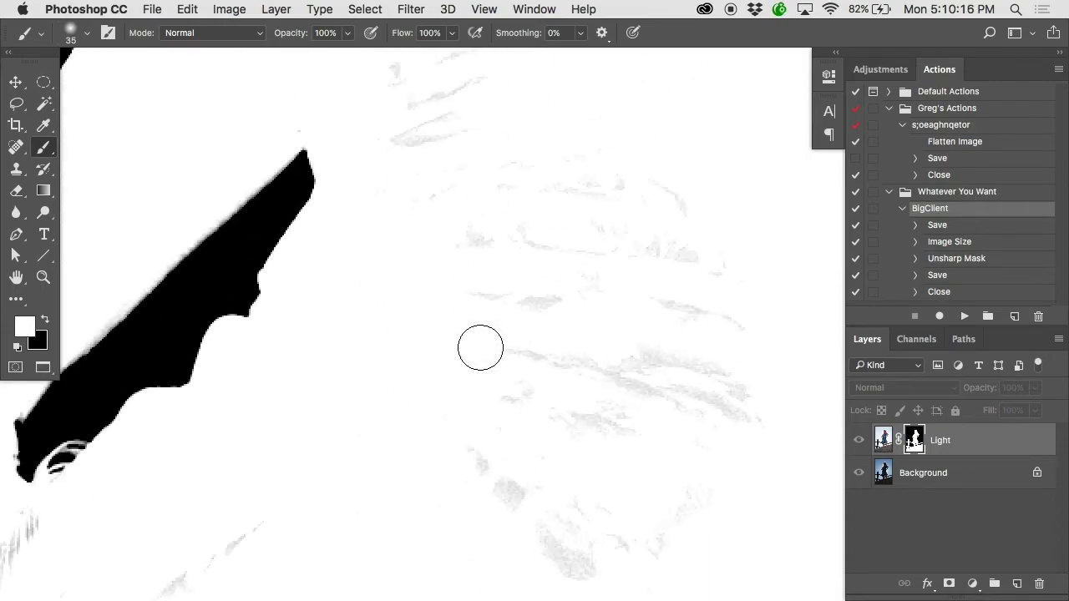
pyautogui.scroll(-13, 480, 348)
pyautogui.scroll(-4, 481, 348)
pyautogui.scroll(8, 518, 325)
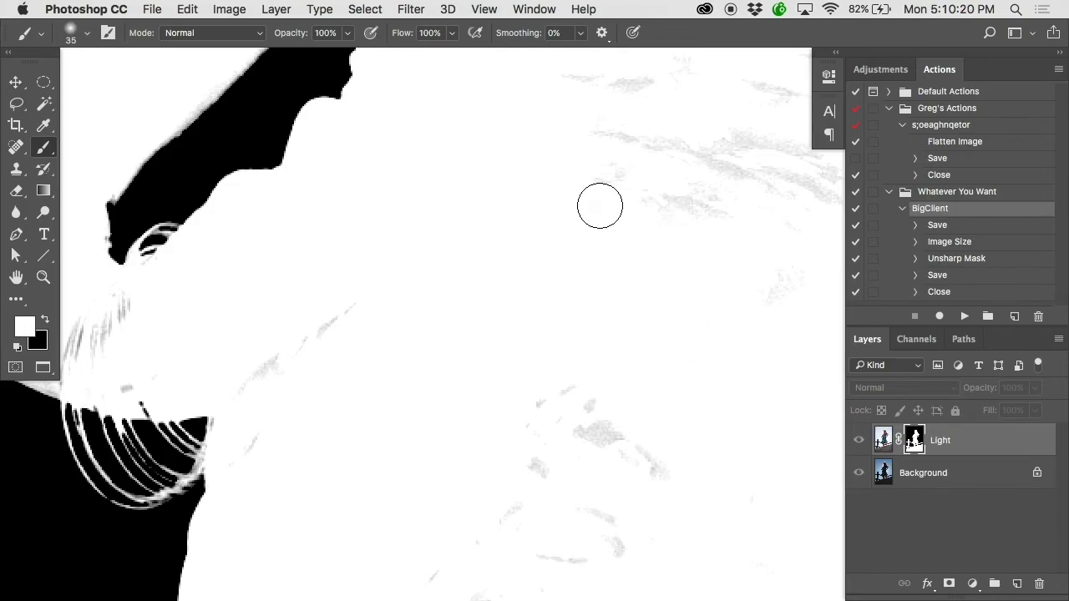
# Step: Try soft white strokes along the head edge, then undo them
pyautogui.moveTo(449, 451); pyautogui.dragTo(839, 384)
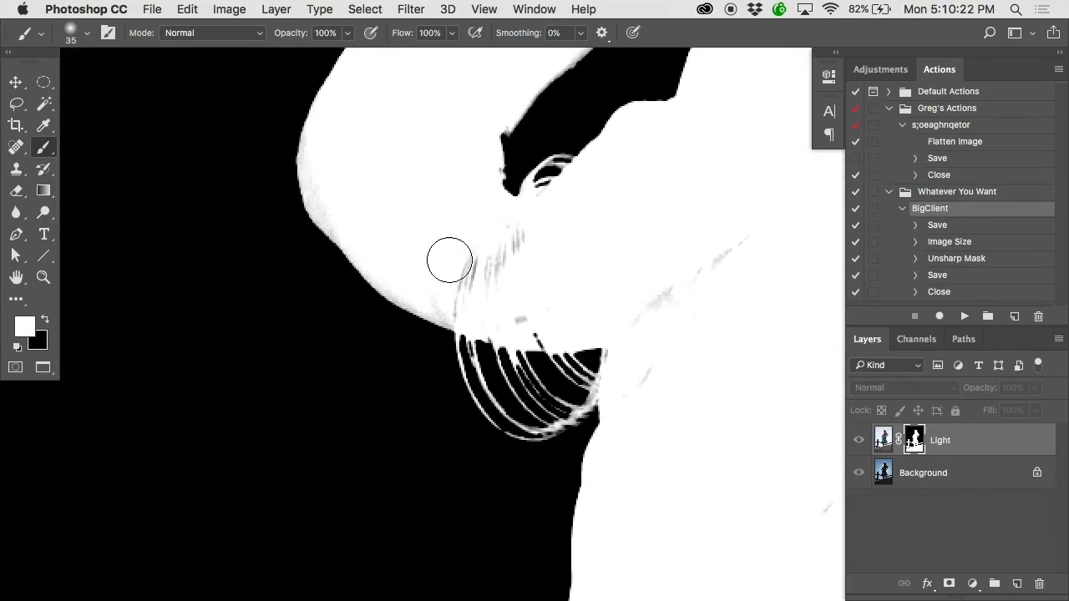
pyautogui.scroll(3, 329, 215)
pyautogui.scroll(2, 415, 273)
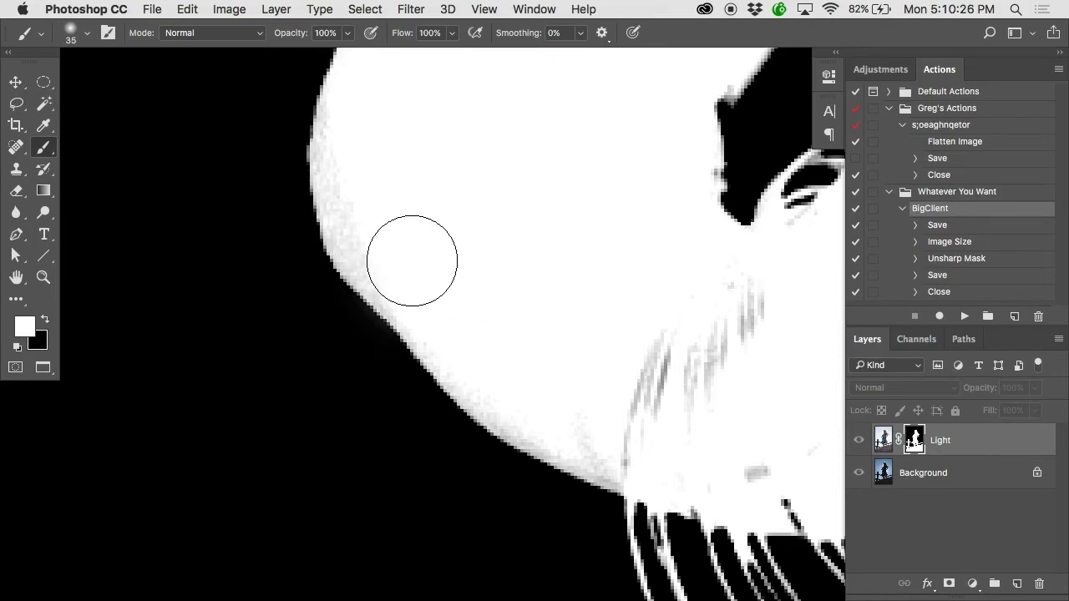
pyautogui.moveTo(359, 288)
pyautogui.mouseDown()
pyautogui.moveTo(391, 245)
pyautogui.moveTo(370, 212)
pyautogui.moveTo(370, 150)
pyautogui.moveTo(401, 260)
pyautogui.mouseUp()
pyautogui.press('super+z')
pyautogui.press('super+z')
pyautogui.press('super+z')
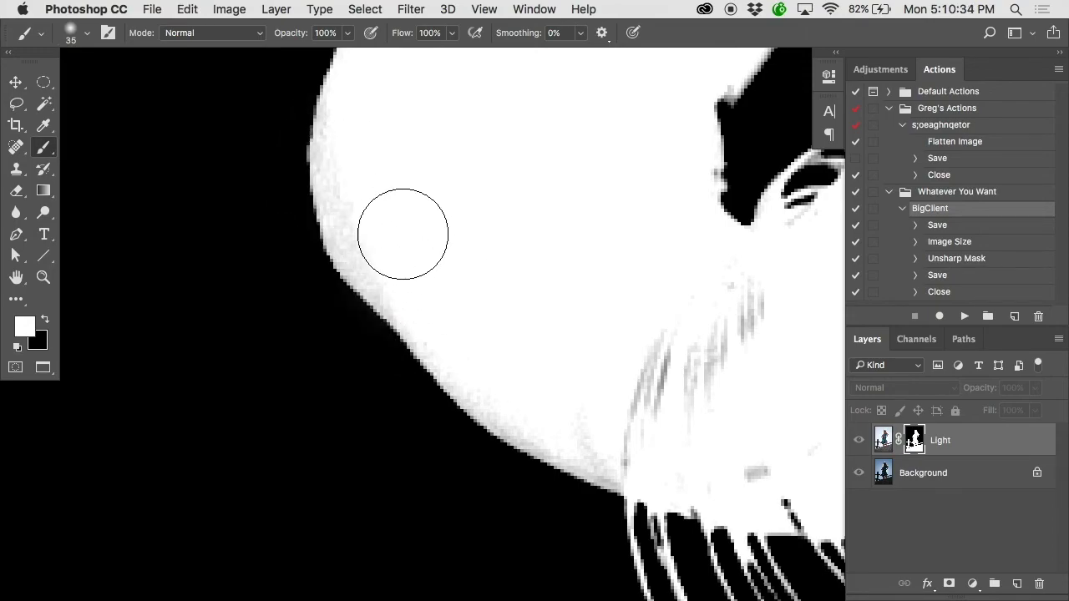
pyautogui.press('super+z')
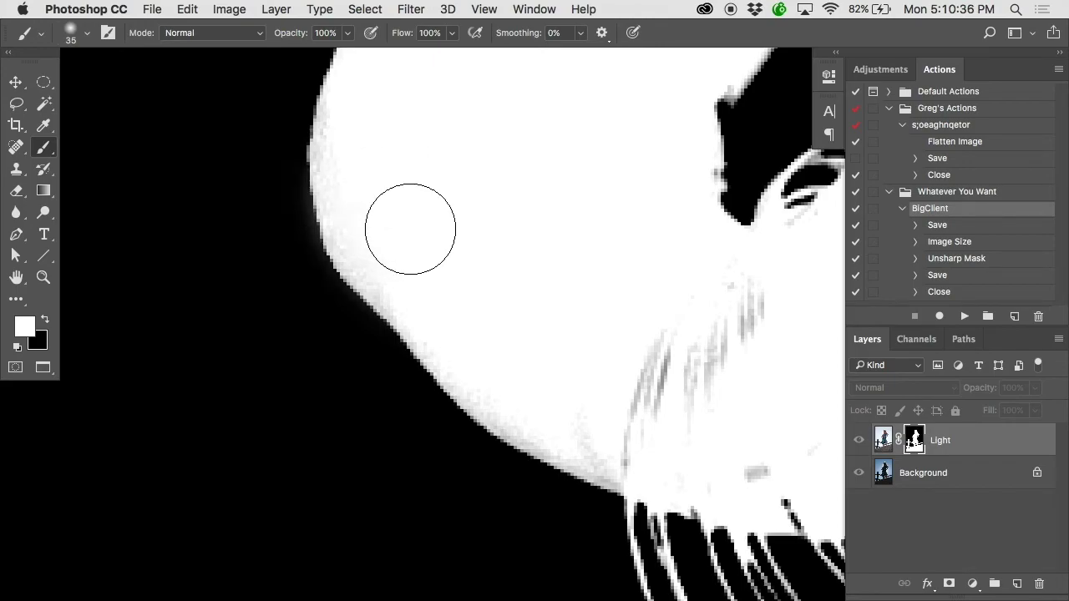
pyautogui.press('super+z')
pyautogui.moveTo(466, 293)
pyautogui.mouseDown()
pyautogui.moveTo(418, 284)
pyautogui.moveTo(370, 243)
pyautogui.moveTo(367, 121)
pyautogui.moveTo(361, 191)
pyautogui.moveTo(417, 286)
pyautogui.mouseUp()
pyautogui.press('super+z')
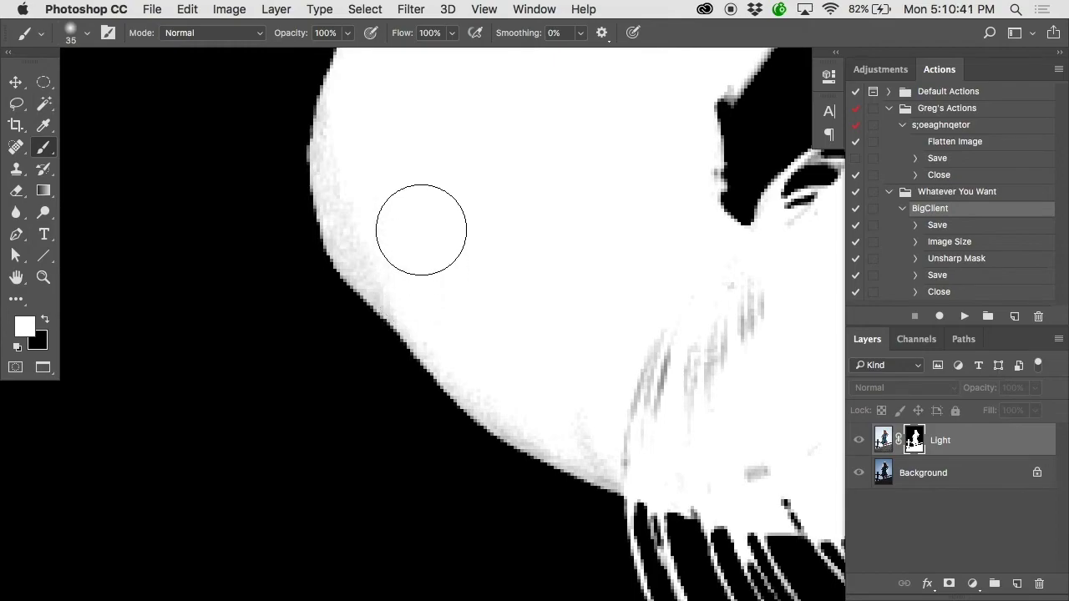
# Step: Set brush hardness to 100% and paint the head's left edge solid white
pyautogui.rightClick(421, 230)
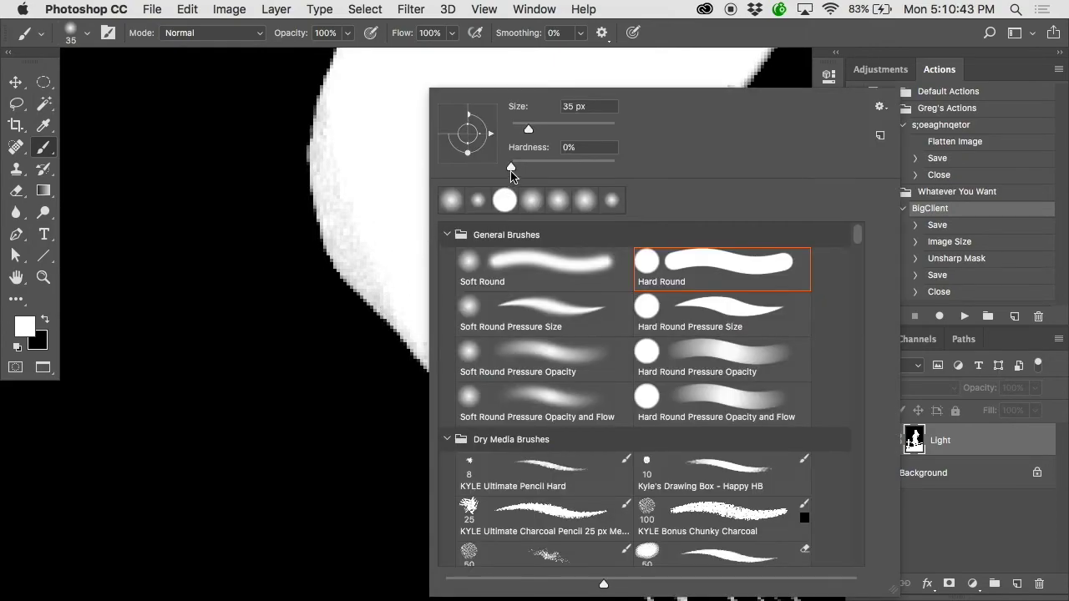
pyautogui.moveTo(511, 168); pyautogui.dragTo(655, 171)
pyautogui.press('Return')
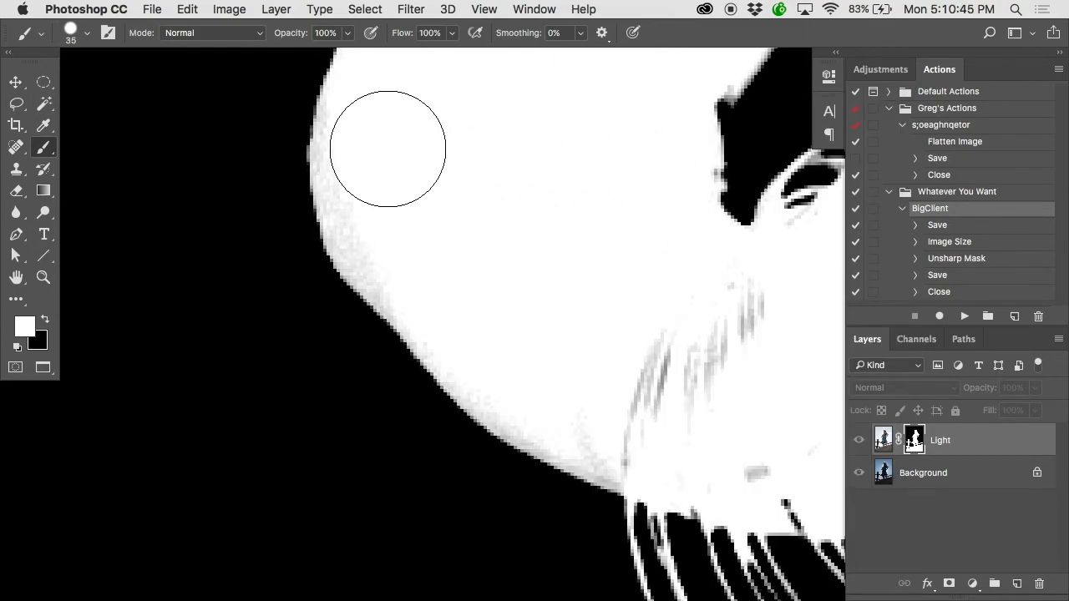
pyautogui.moveTo(370, 180)
pyautogui.mouseDown()
pyautogui.moveTo(389, 241)
pyautogui.moveTo(505, 354)
pyautogui.moveTo(634, 395)
pyautogui.moveTo(612, 423)
pyautogui.moveTo(622, 434)
pyautogui.moveTo(766, 295)
pyautogui.mouseUp()
pyautogui.scroll(-3, 767, 295)
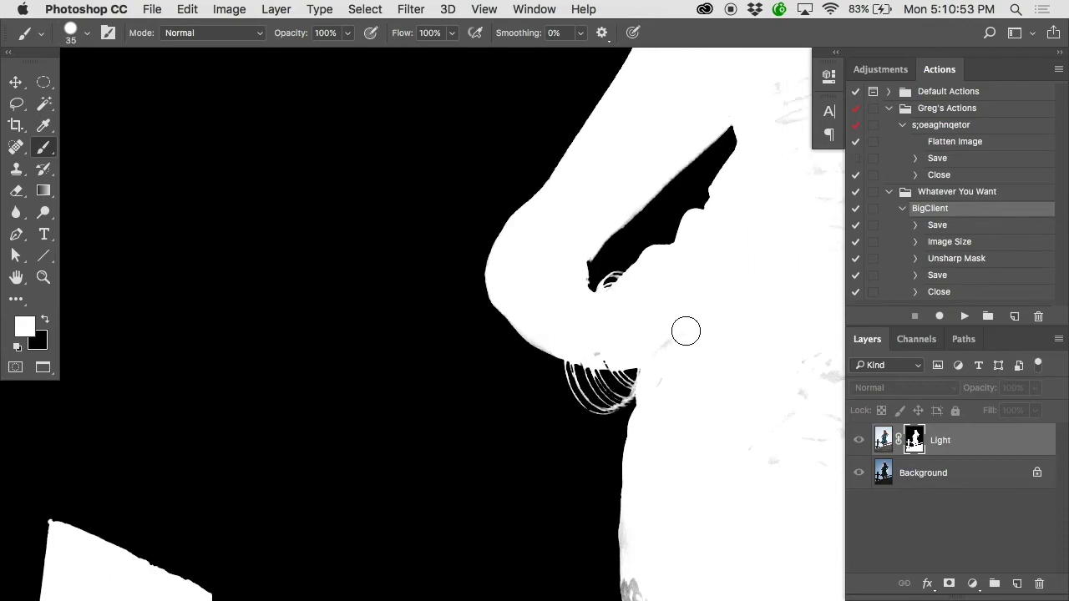
pyautogui.hscroll(5, 659, 393)
# Step: Enlarge the brush to 250, whiten the left neck streaks, and zoom out to the silhouette
pyautogui.press(']')
pyautogui.press(']')
pyautogui.press(']')
pyautogui.press(']')
pyautogui.press(']')
pyautogui.press(']')
pyautogui.press(']')
pyautogui.press(']')
pyautogui.press(']')
pyautogui.press(']')
pyautogui.press(']')
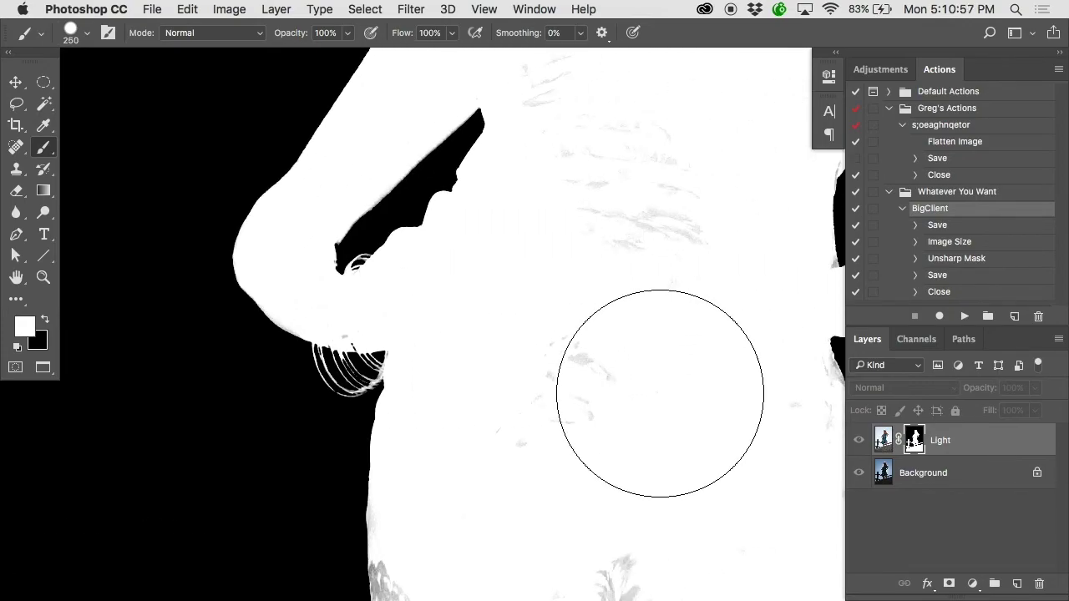
pyautogui.moveTo(625, 155); pyautogui.dragTo(640, 382)
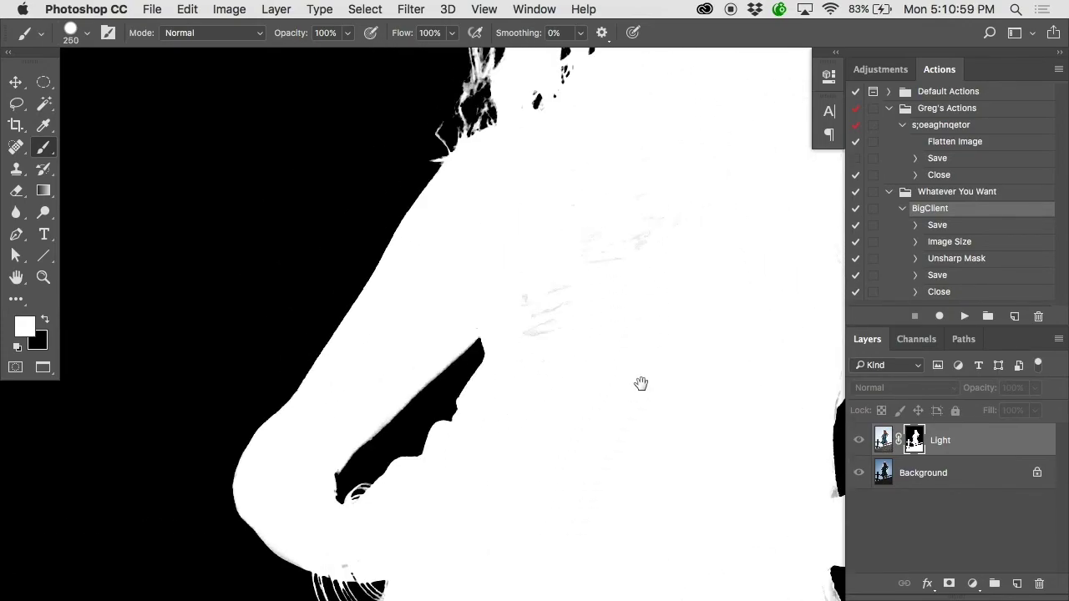
pyautogui.scroll(-10, 612, 323)
pyautogui.hscroll(5, 551, 312)
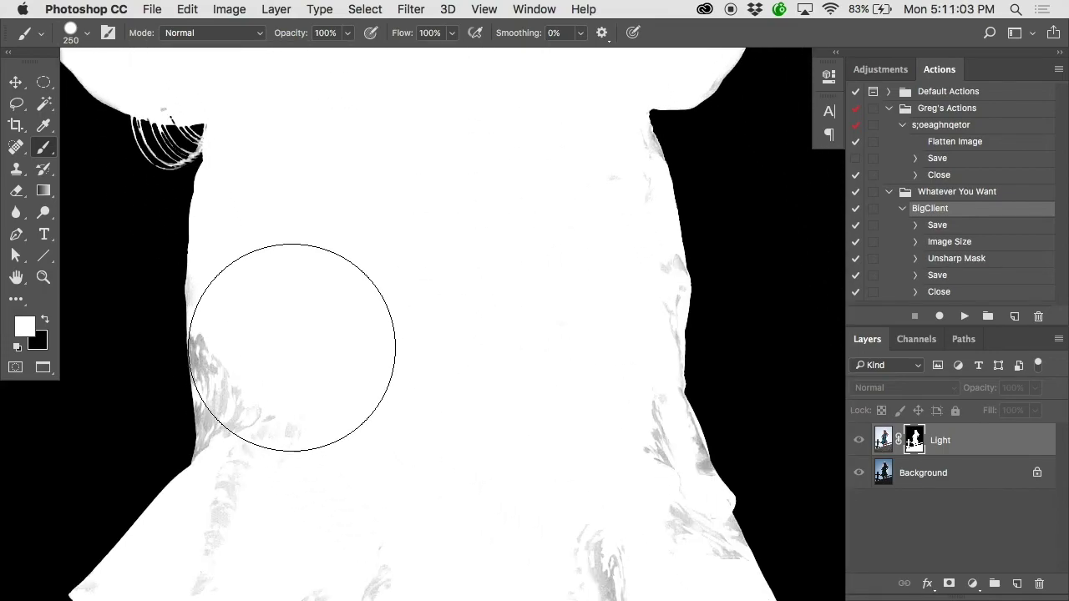
pyautogui.moveTo(291, 351); pyautogui.dragTo(296, 306)
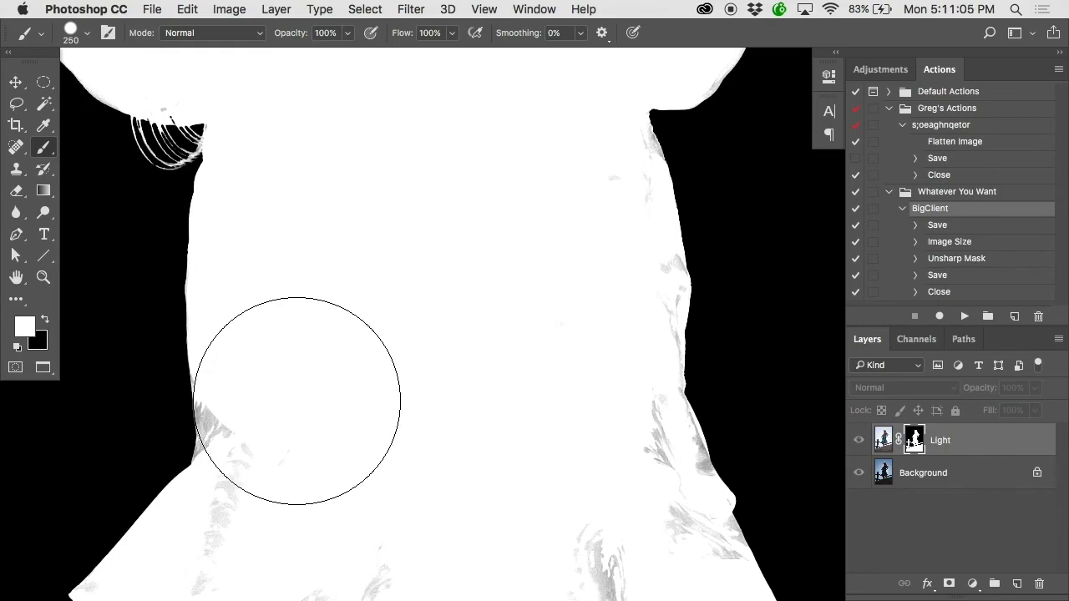
pyautogui.click(298, 400)
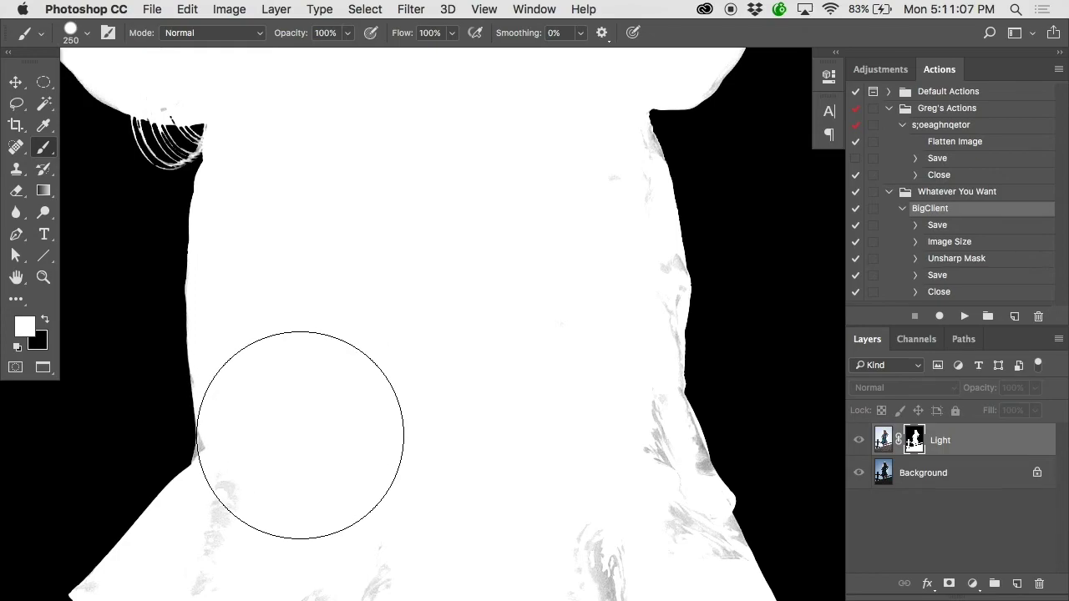
pyautogui.moveTo(601, 430); pyautogui.dragTo(442, 231)
pyautogui.press('super+minus')
pyautogui.press('super+minus')
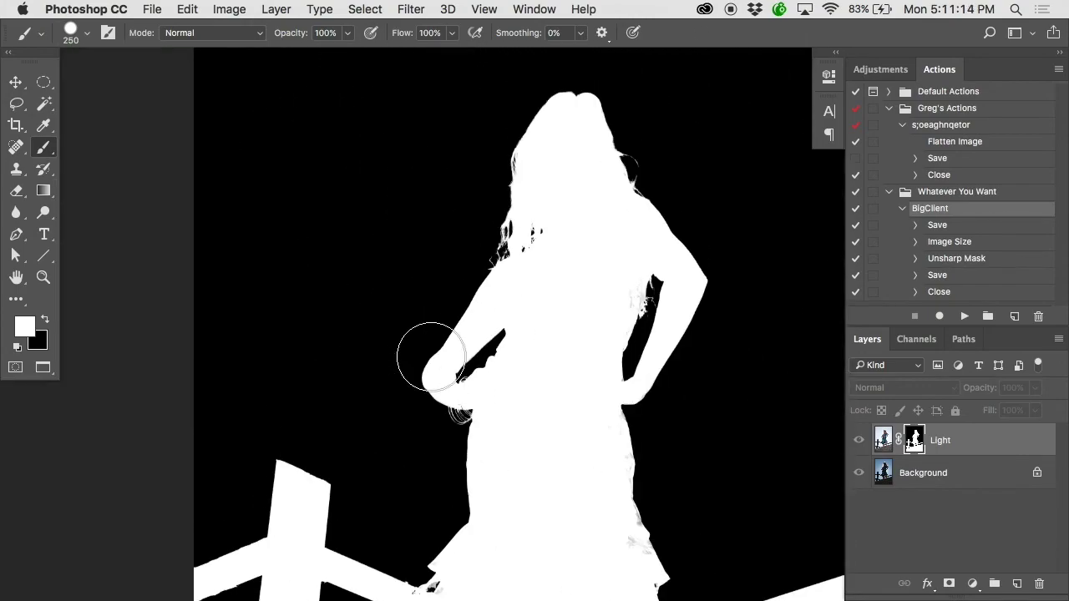
# Step: Return to the colour photo and move the view along the dress edge
pyautogui.keyDown('alt'); pyautogui.click(914, 440); pyautogui.keyUp('alt')
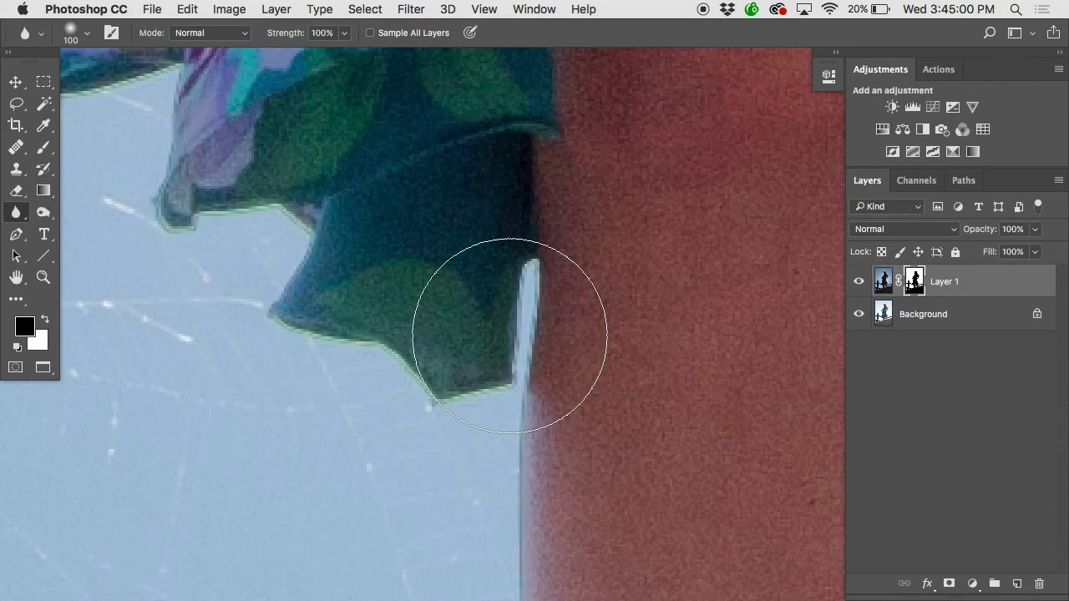
pyautogui.moveTo(510, 336); pyautogui.dragTo(711, 339)
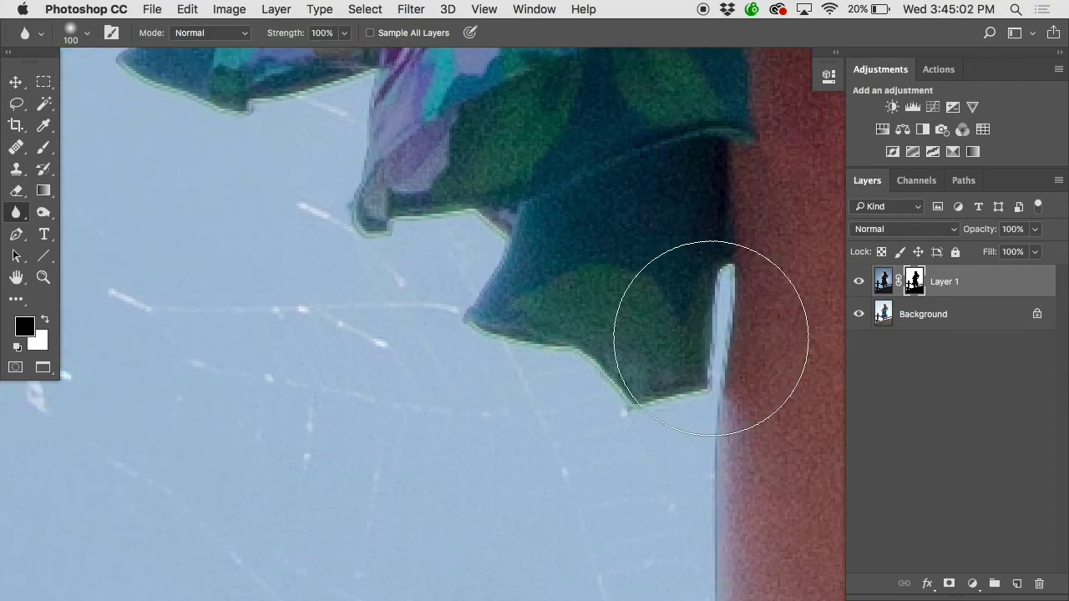
pyautogui.scroll(5, 707, 337)
pyautogui.hscroll(-5, 707, 337)
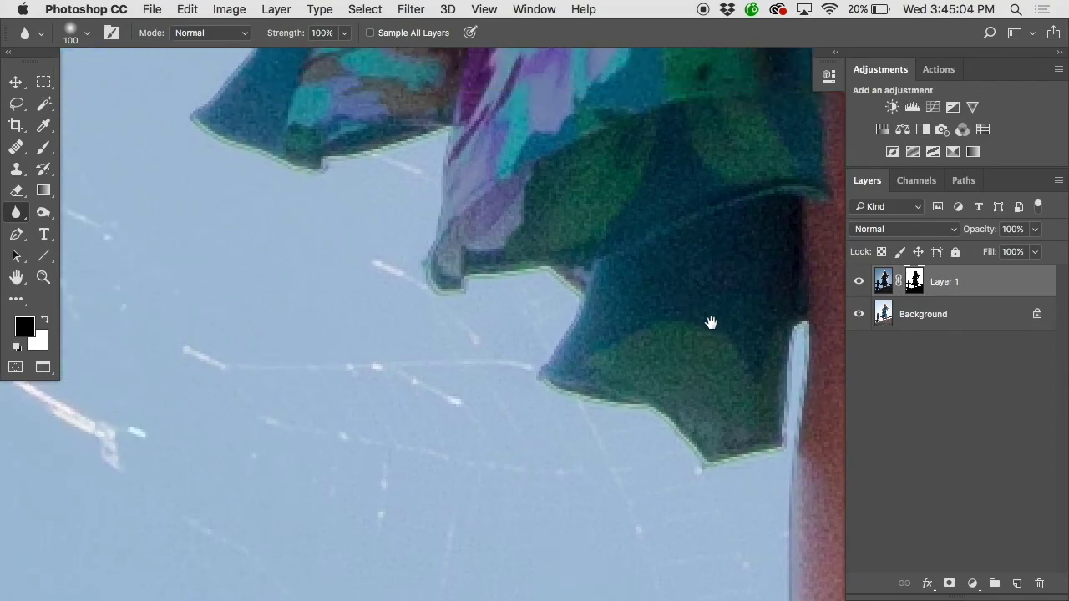
pyautogui.scroll(3, 607, 335)
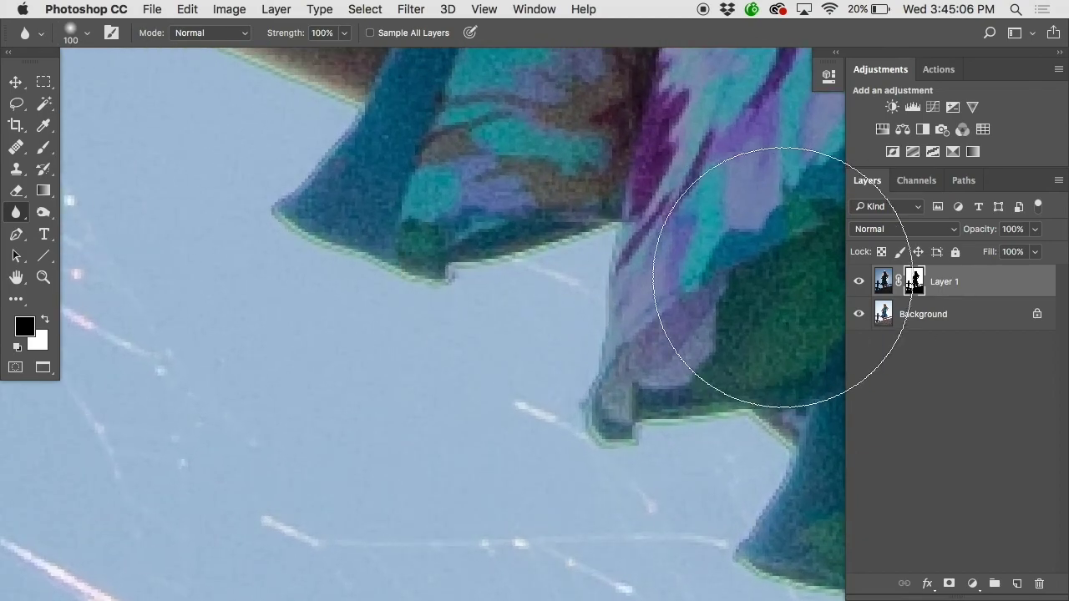
# Step: Check Layer 1's mask at the dress edge and toggle the Background layer off and on
pyautogui.keyDown('alt'); pyautogui.click(914, 282); pyautogui.keyUp('alt')
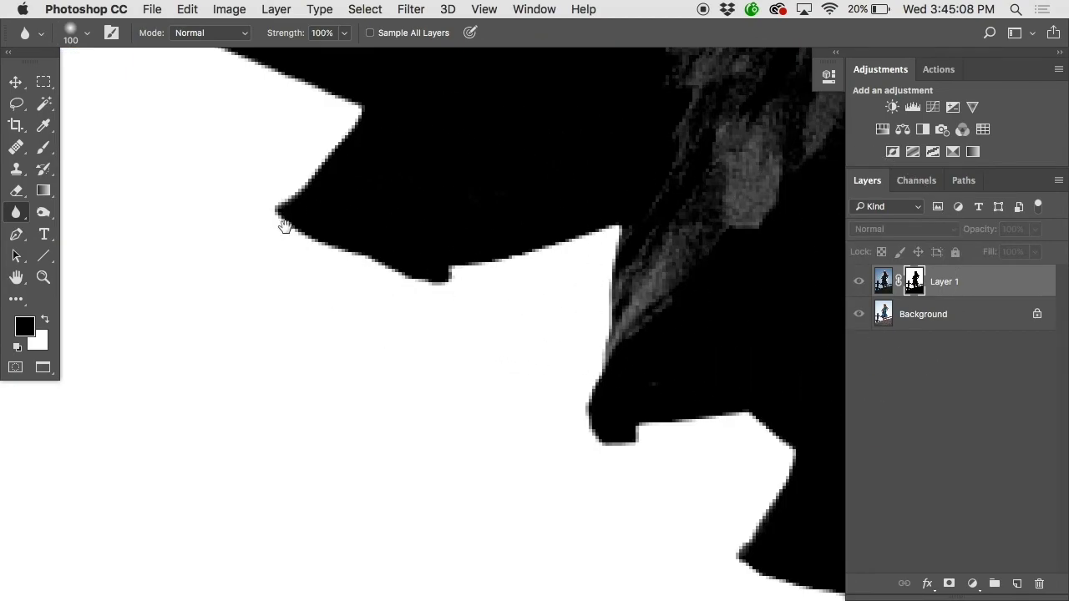
pyautogui.keyDown('alt'); pyautogui.click(910, 281); pyautogui.keyUp('alt')
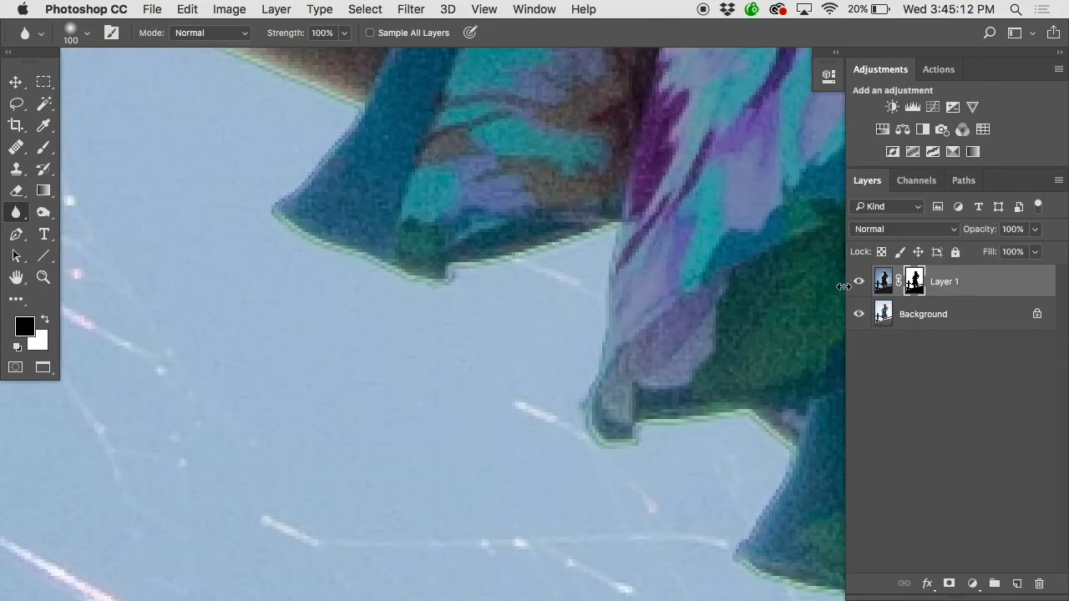
pyautogui.click(858, 314)
pyautogui.click(859, 314)
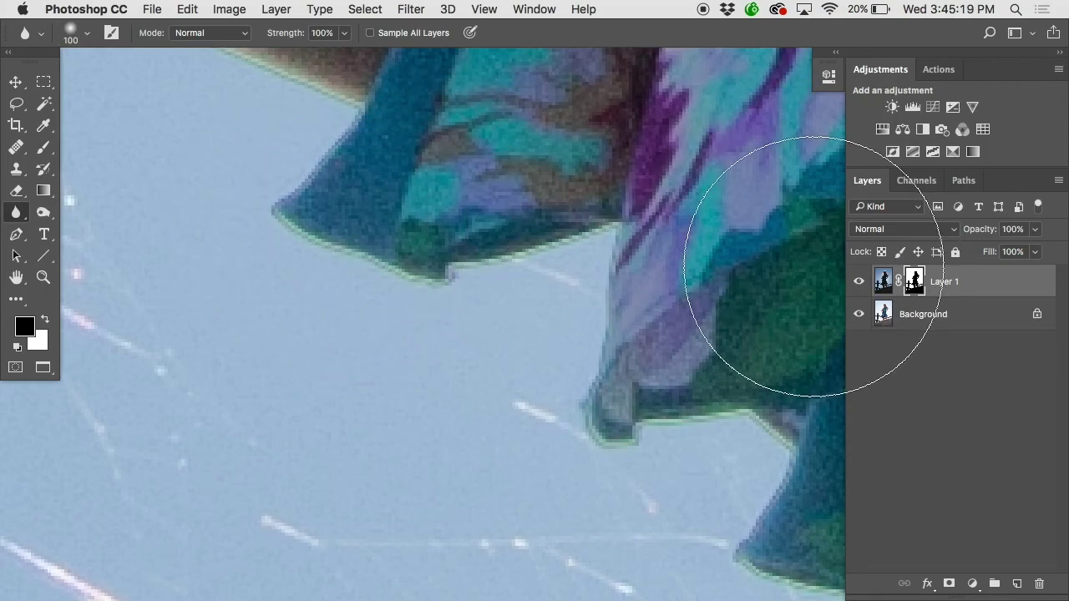
# Step: Blur the notch in Layer 1's mask with the Blur Tool, then undo the blur
pyautogui.keyDown('alt'); pyautogui.click(915, 282); pyautogui.keyUp('alt')
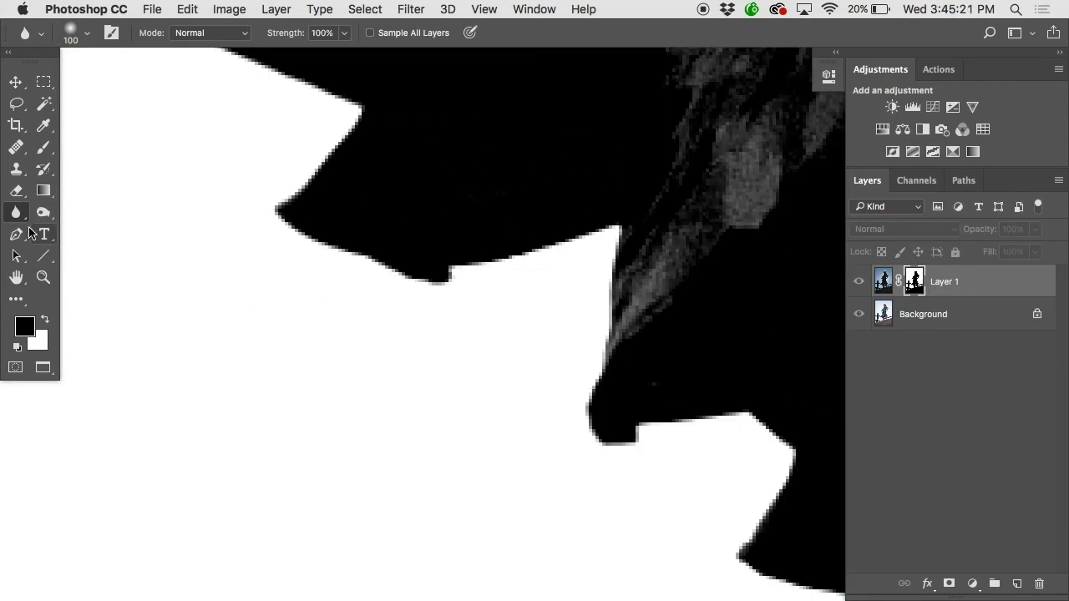
pyautogui.moveTo(15, 213); pyautogui.dragTo(56, 215)
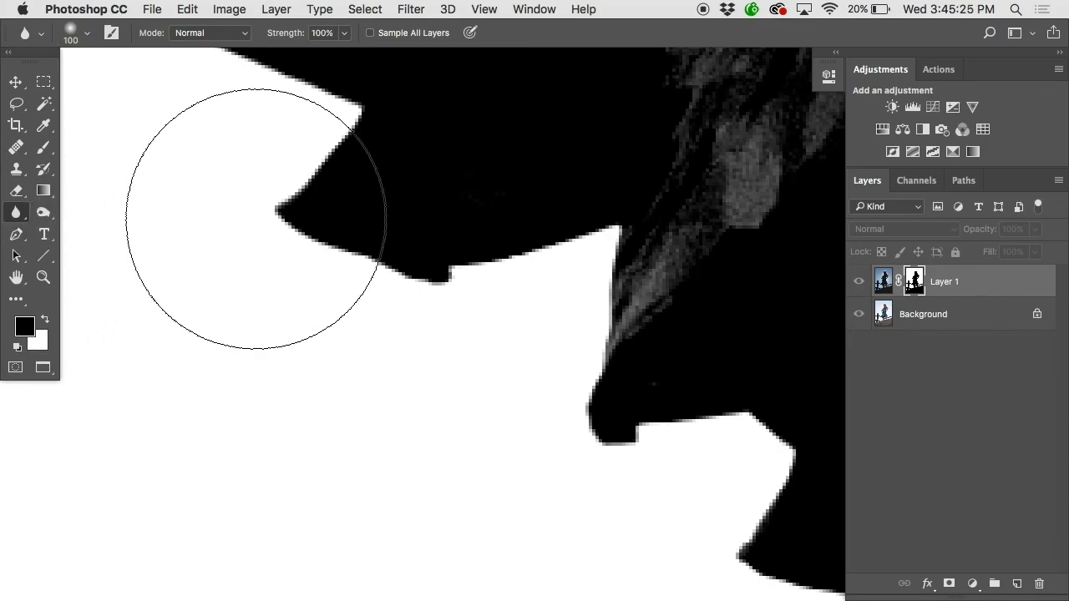
pyautogui.moveTo(255, 192)
pyautogui.mouseDown()
pyautogui.moveTo(388, 259)
pyautogui.moveTo(524, 273)
pyautogui.mouseUp()
pyautogui.press('super+z')
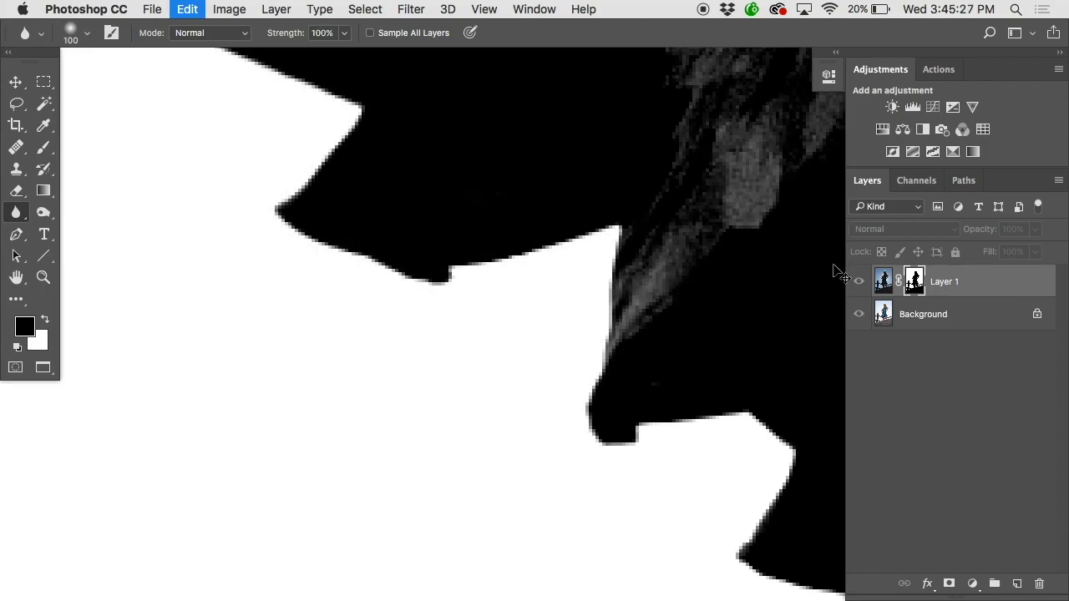
# Step: Return to the colour image and pan to the dark beam edge against the sky
pyautogui.keyDown('alt'); pyautogui.click(914, 283); pyautogui.keyUp('alt')
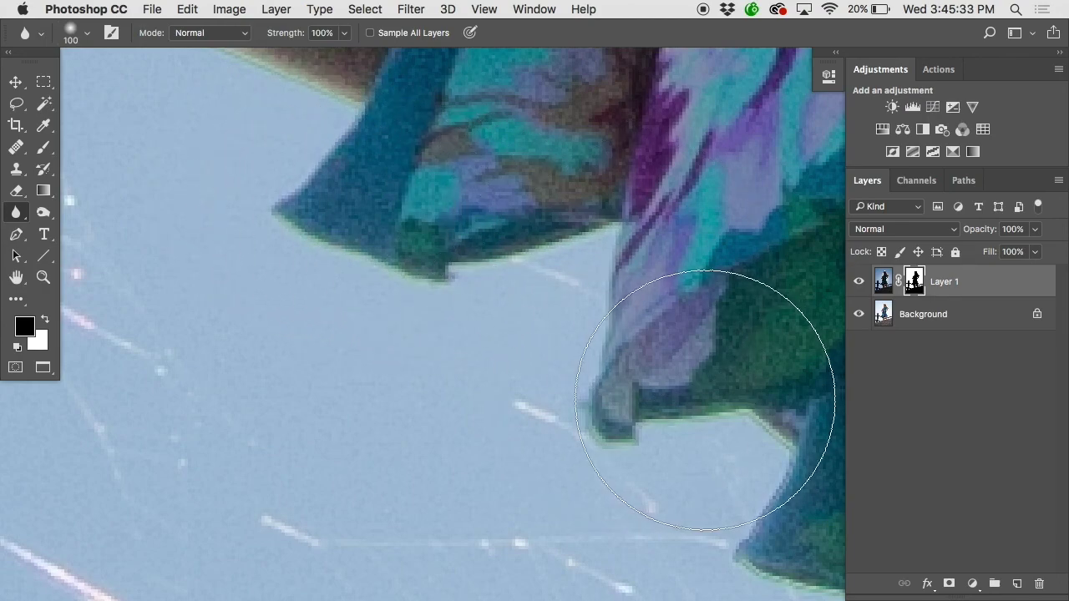
pyautogui.moveTo(462, 249); pyautogui.dragTo(603, 335)
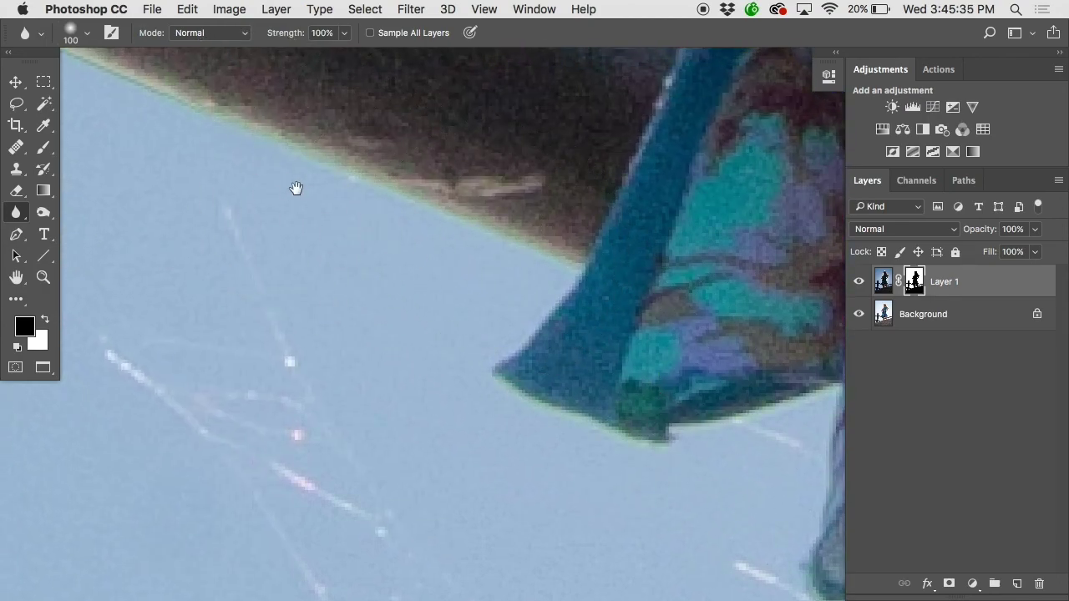
pyautogui.moveTo(300, 189)
pyautogui.mouseDown()
pyautogui.moveTo(609, 425)
pyautogui.moveTo(618, 448)
pyautogui.mouseUp()
pyautogui.moveTo(272, 217)
pyautogui.mouseDown()
pyautogui.moveTo(654, 346)
pyautogui.moveTo(687, 383)
pyautogui.mouseUp()
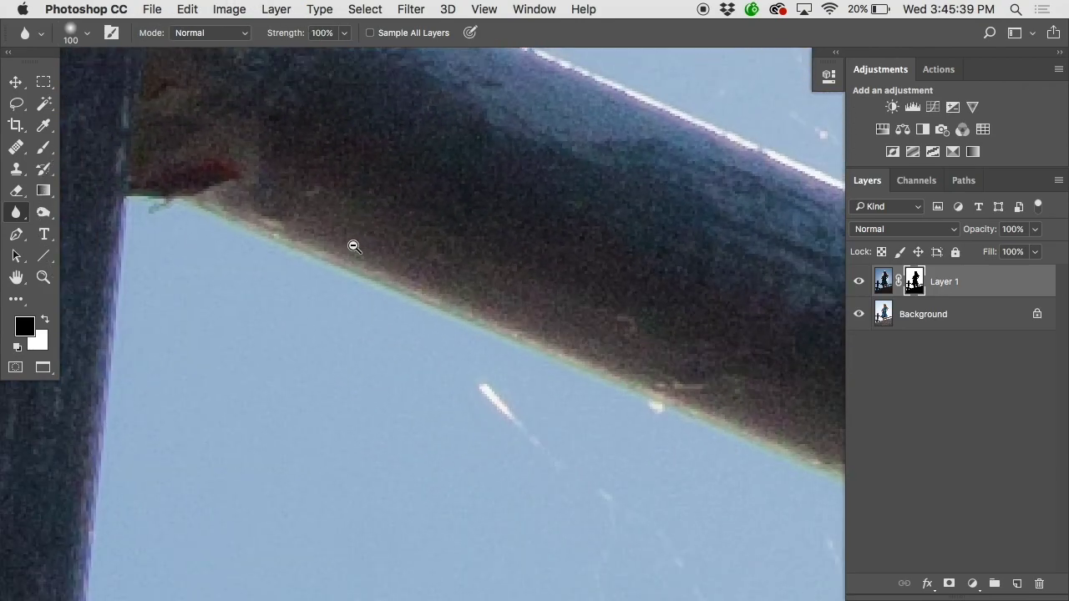